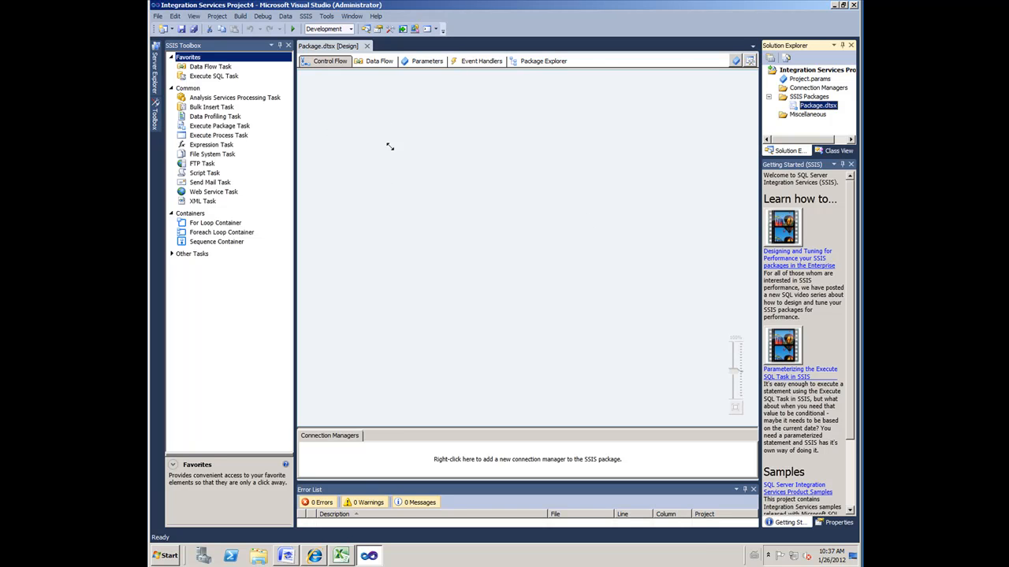
Add a Data Flow Task to the package's control flow and open its data flow design.
{"action": "left_click", "coordinate": [386, 123]}
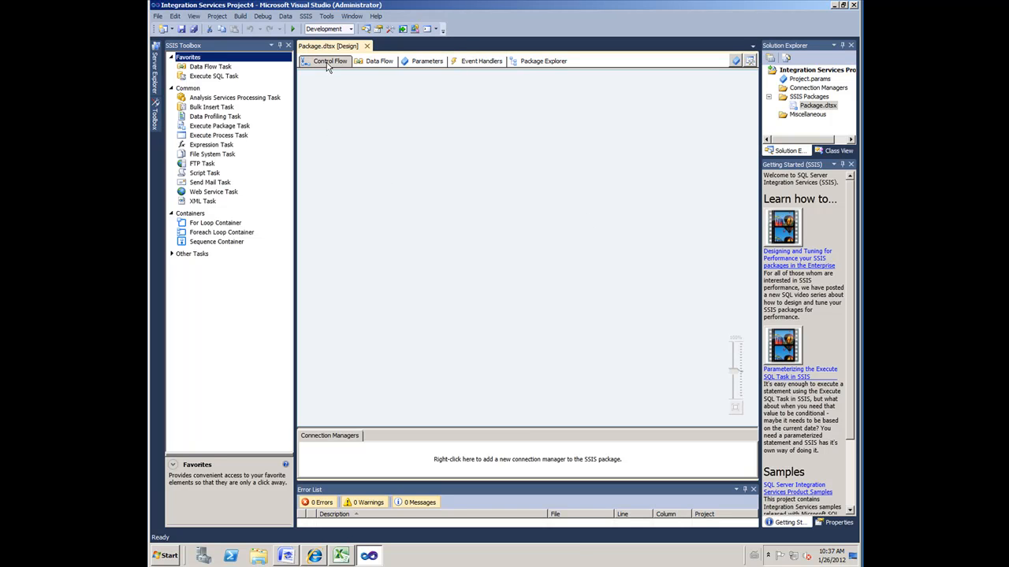
{"action": "left_click", "coordinate": [211, 68]}
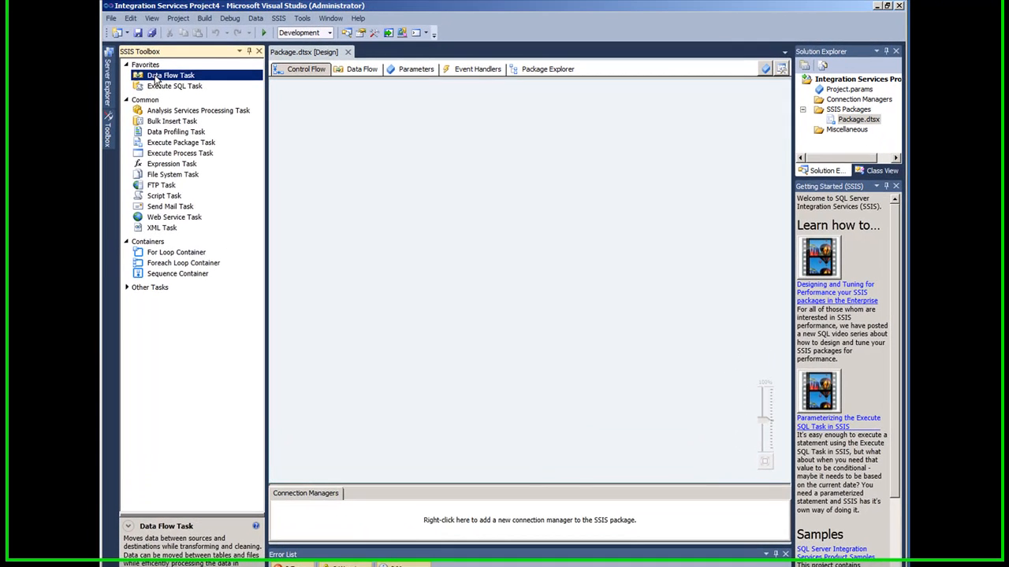
{"action": "left_click_drag", "start_coordinate": [155, 79], "coordinate": [447, 166]}
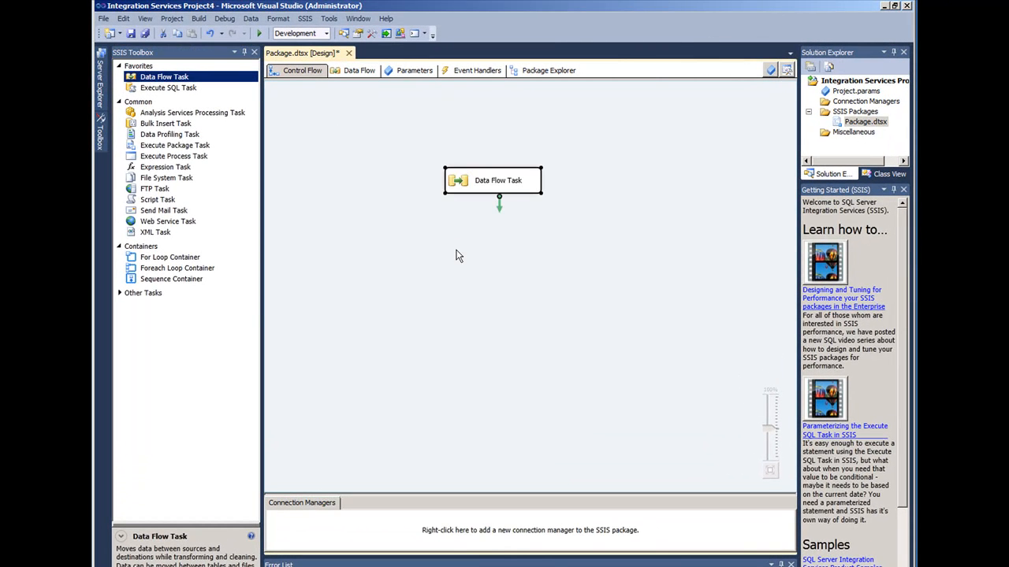
{"action": "double_click", "coordinate": [498, 185]}
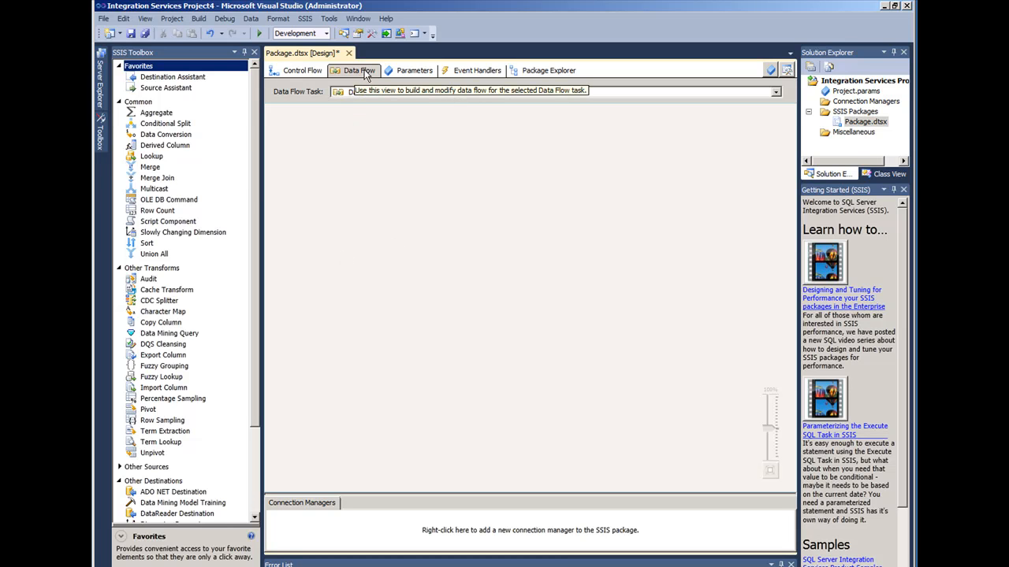
Add a SQL Server source to the data flow with a new connection to the Staging database on server .\SQL2012.
{"action": "left_click", "coordinate": [176, 89]}
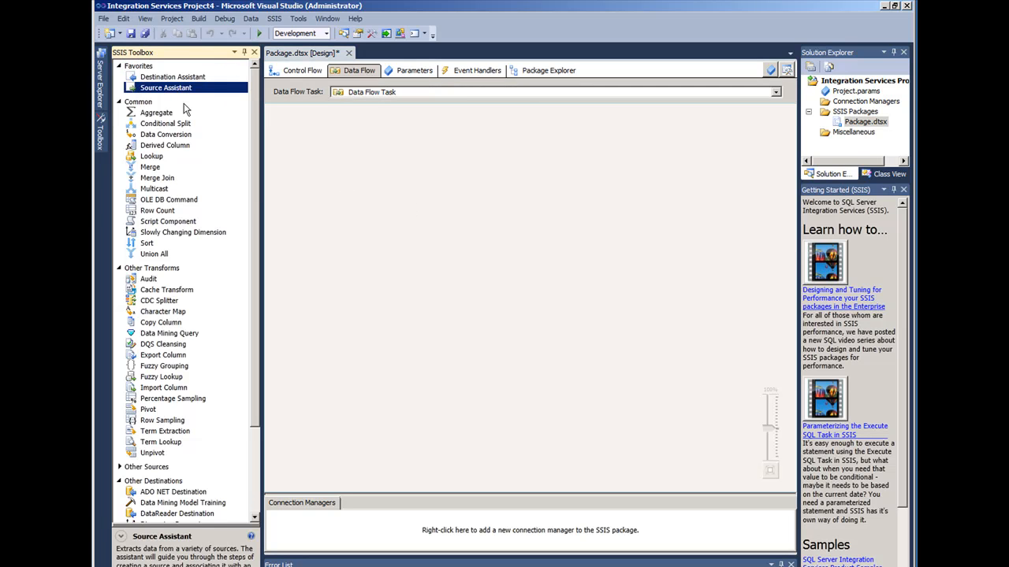
{"action": "left_click_drag", "start_coordinate": [161, 88], "coordinate": [496, 190]}
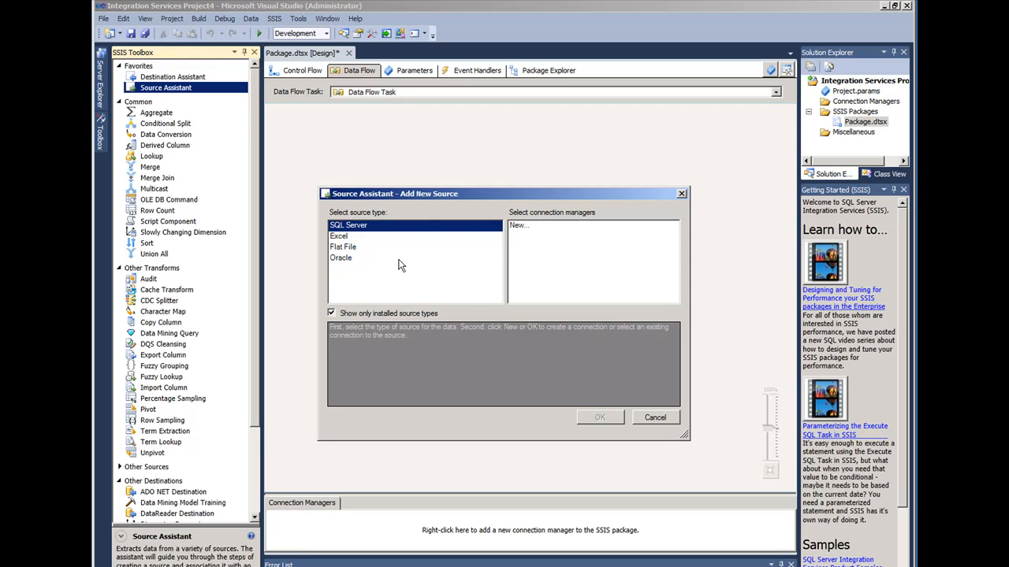
{"action": "left_click", "coordinate": [520, 226]}
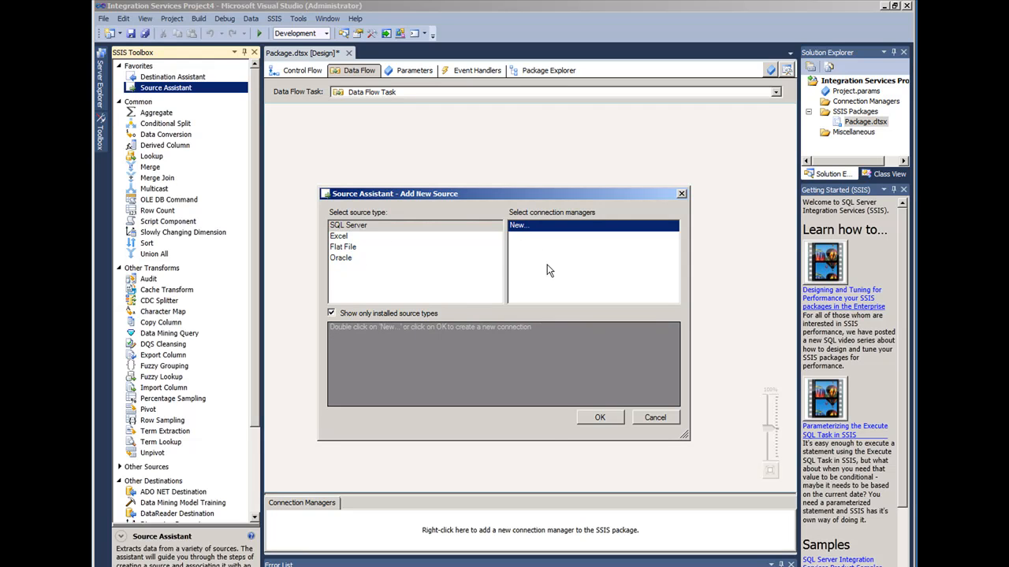
{"action": "left_click", "coordinate": [603, 418]}
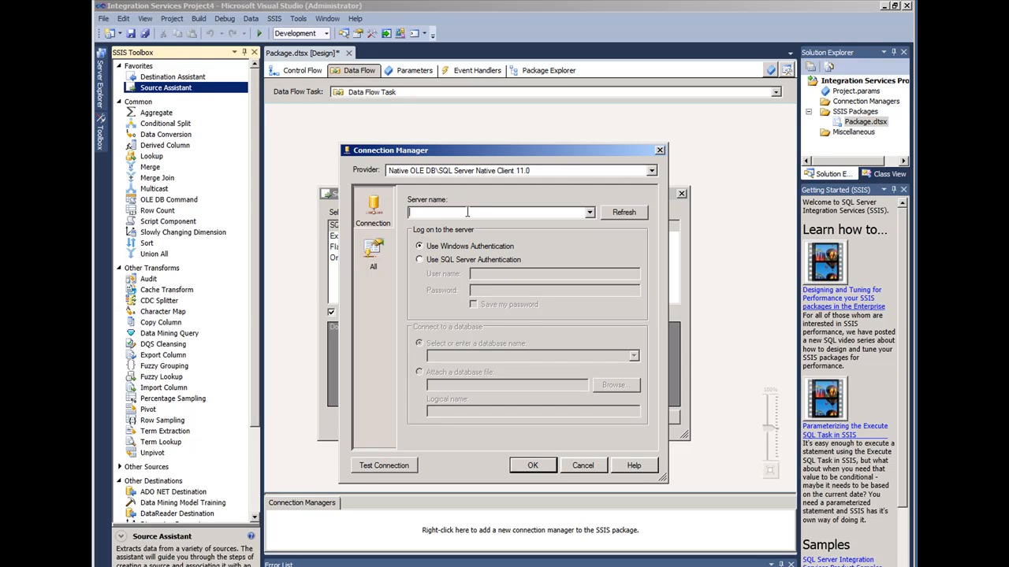
{"action": "type", "text": ".\\SQL2012"}
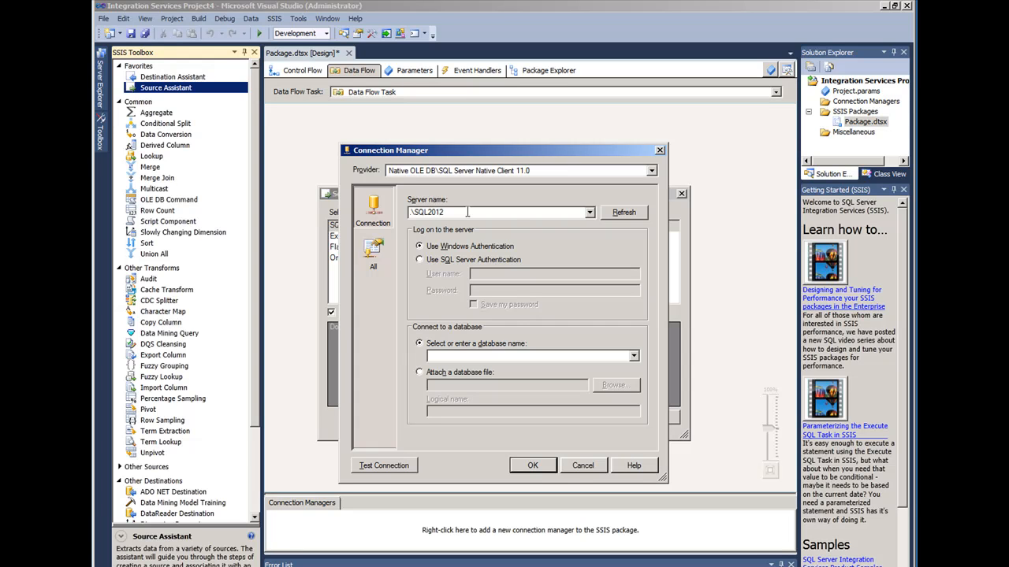
{"action": "left_click", "coordinate": [633, 356]}
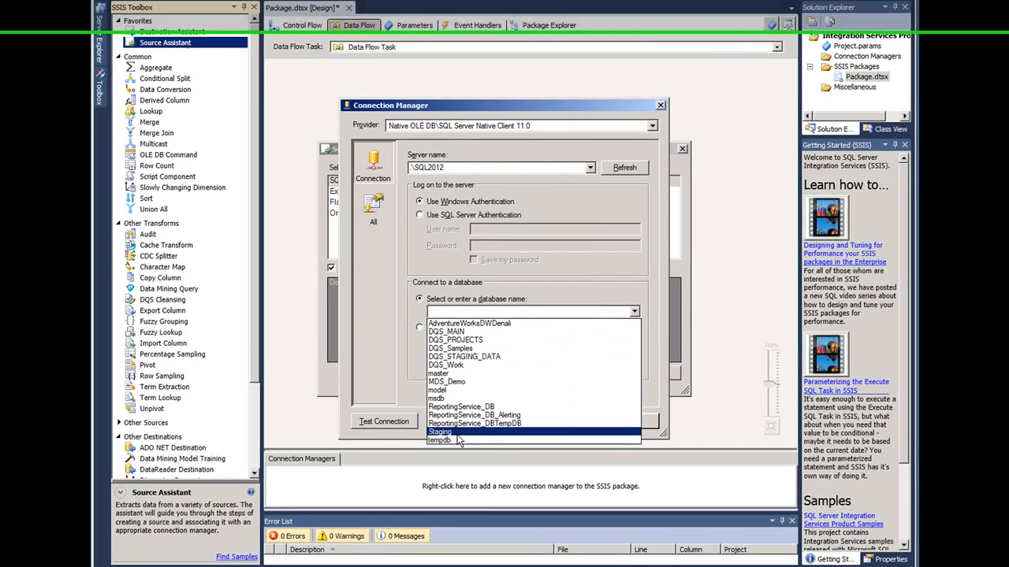
{"action": "left_click", "coordinate": [444, 475]}
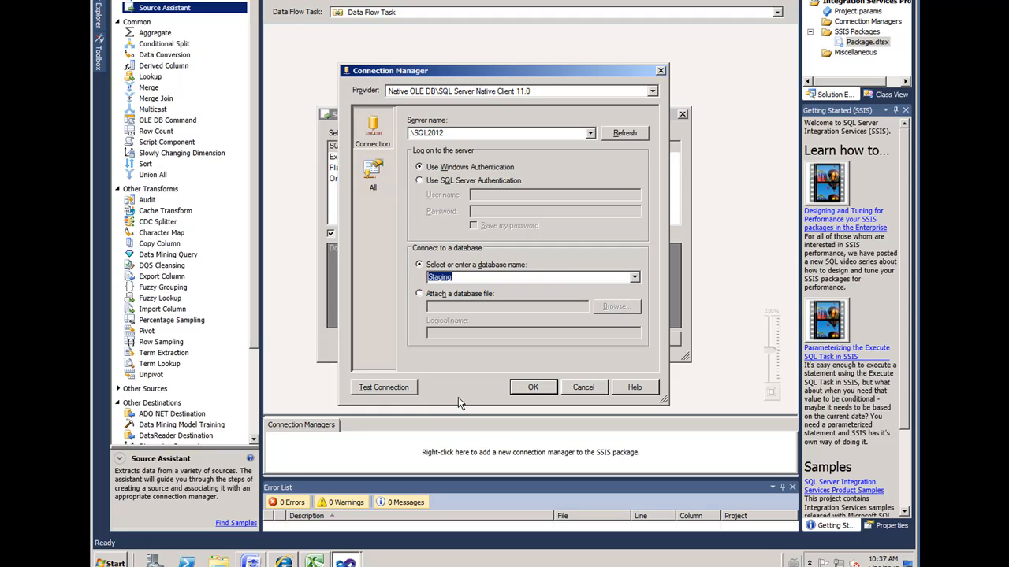
{"action": "left_click", "coordinate": [533, 387]}
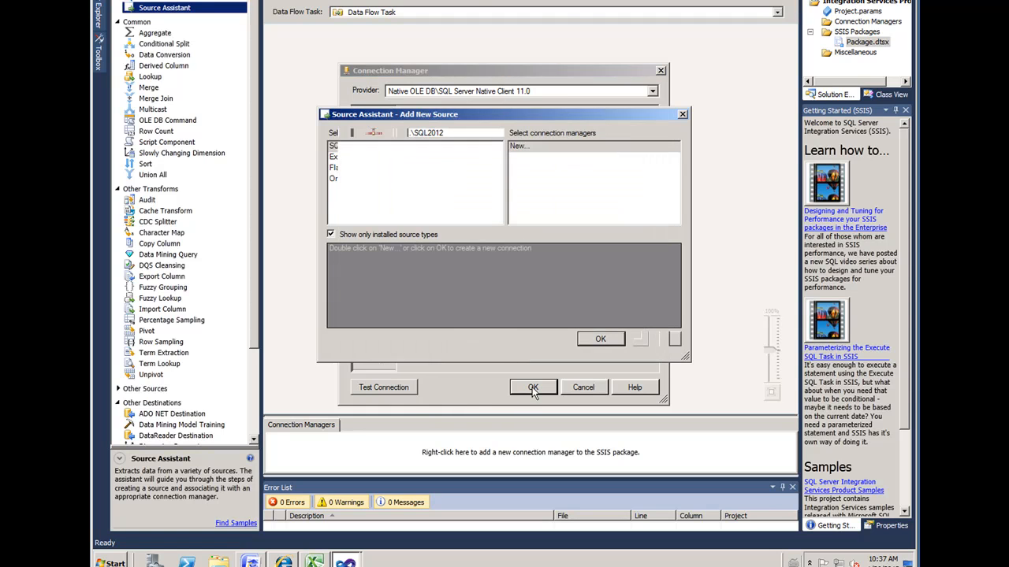
{"action": "left_click_drag", "start_coordinate": [554, 125], "coordinate": [534, 52]}
{"action": "left_click", "coordinate": [547, 126]}
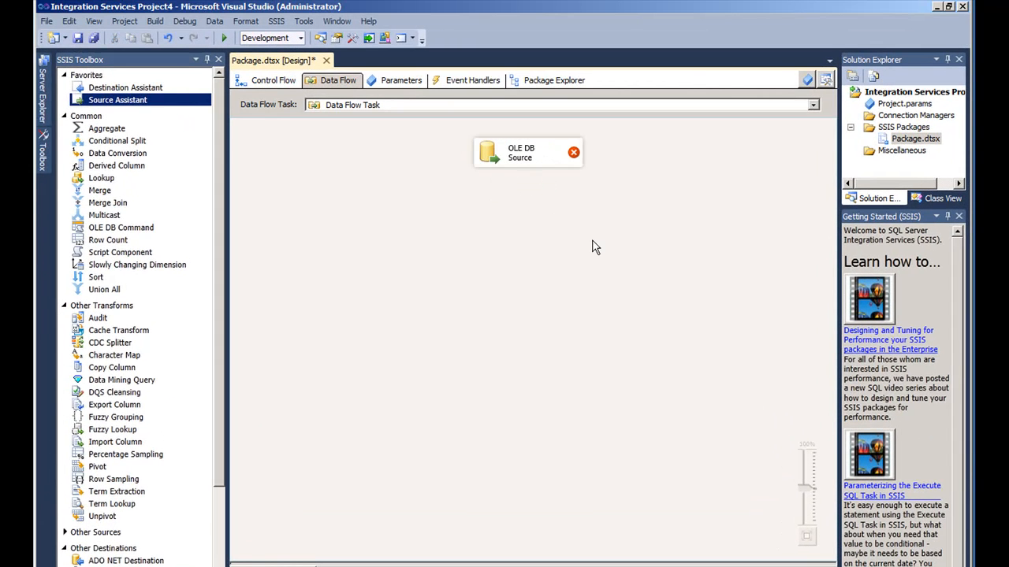
Set the OLE DB Source to read from the [dbo].[CRMAccounts] table.
{"action": "left_click", "coordinate": [543, 165]}
{"action": "double_click", "coordinate": [544, 163]}
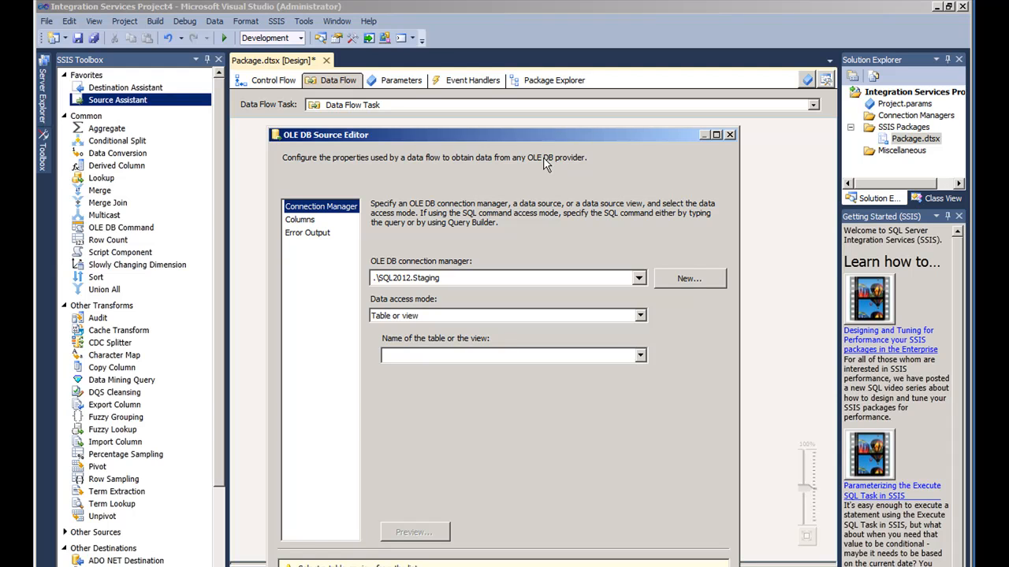
{"action": "left_click", "coordinate": [640, 356]}
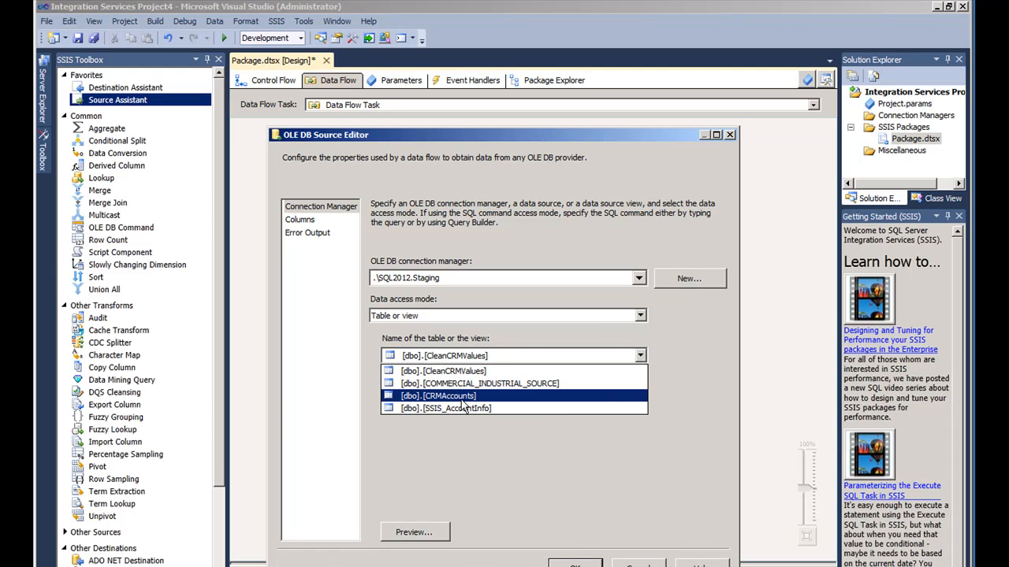
{"action": "left_click", "coordinate": [463, 400]}
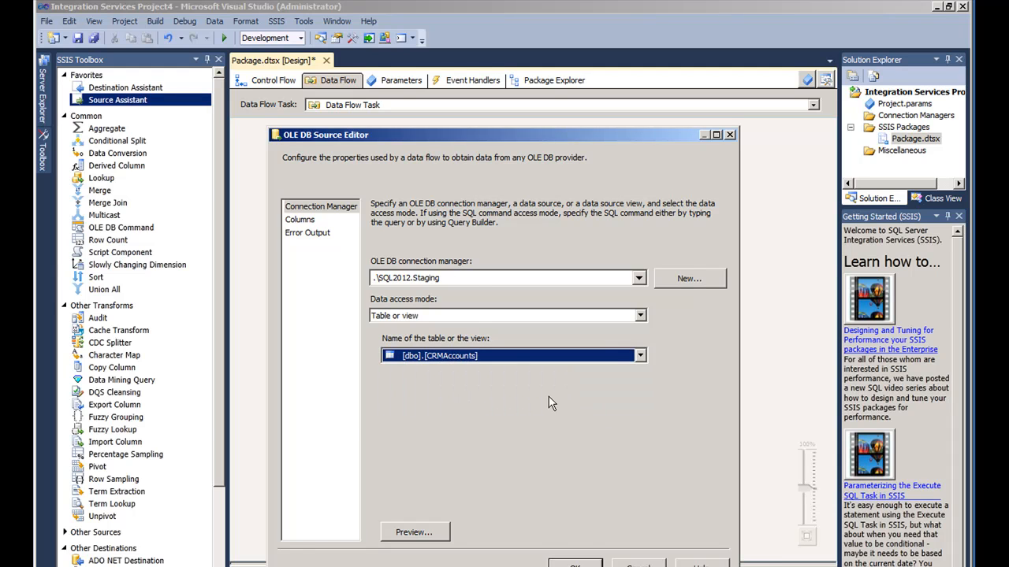
Exclude the AccountId, ParentAccountId and ParentAccountIdName columns from the source's output and apply the source settings.
{"action": "left_click", "coordinate": [300, 220]}
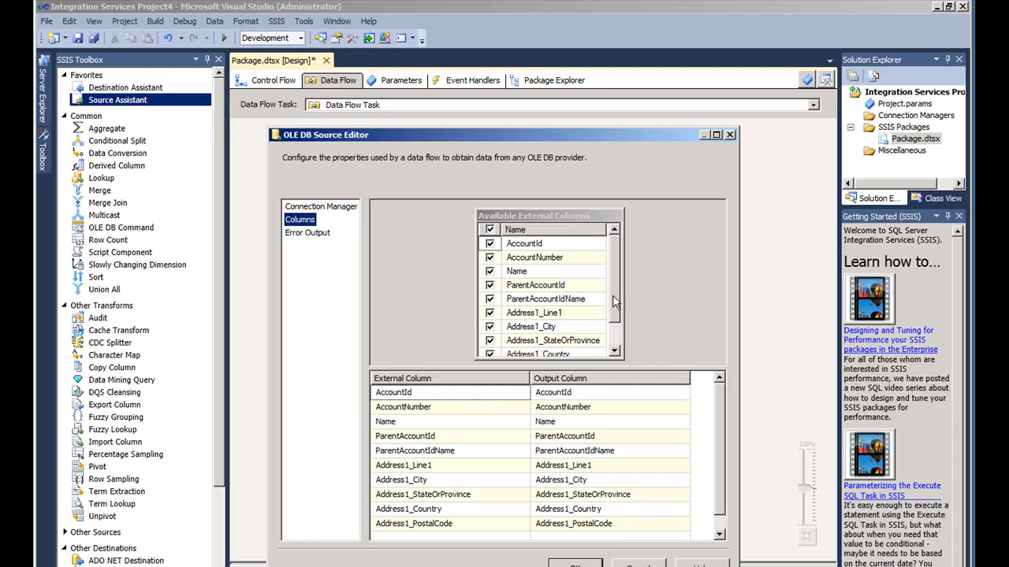
{"action": "left_click", "coordinate": [490, 244]}
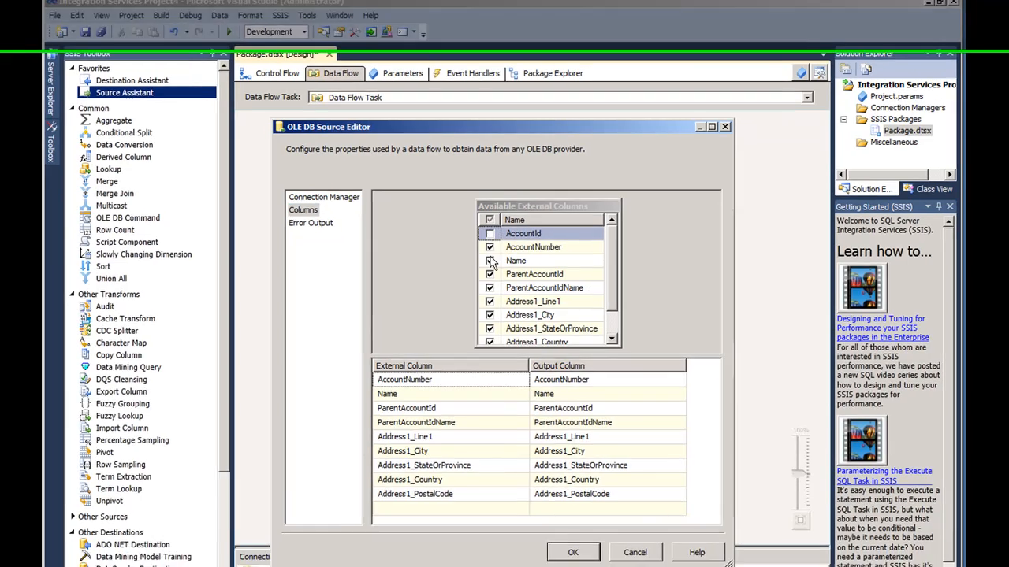
{"action": "left_click", "coordinate": [490, 274]}
{"action": "left_click", "coordinate": [490, 288]}
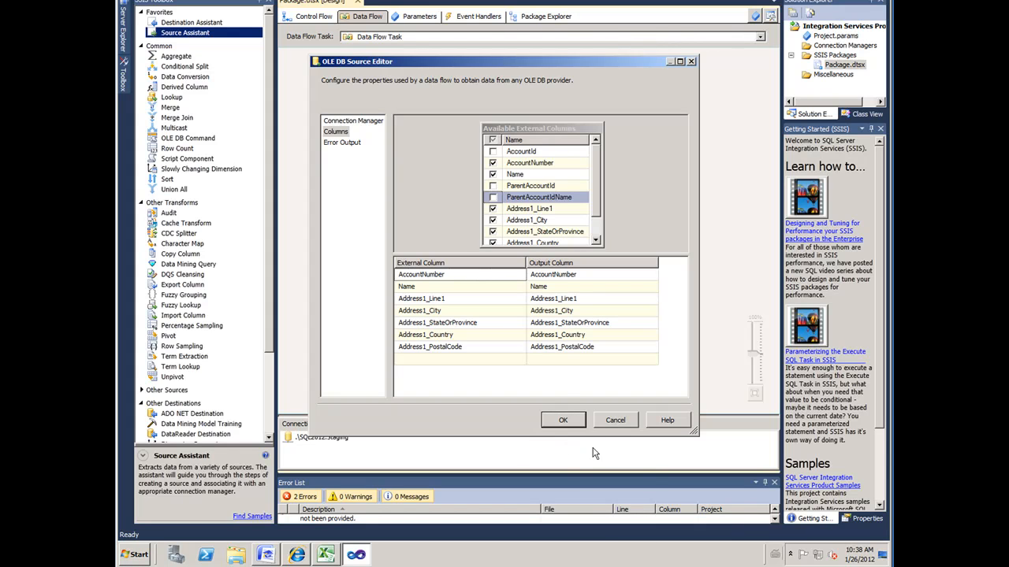
{"action": "left_click", "coordinate": [565, 422]}
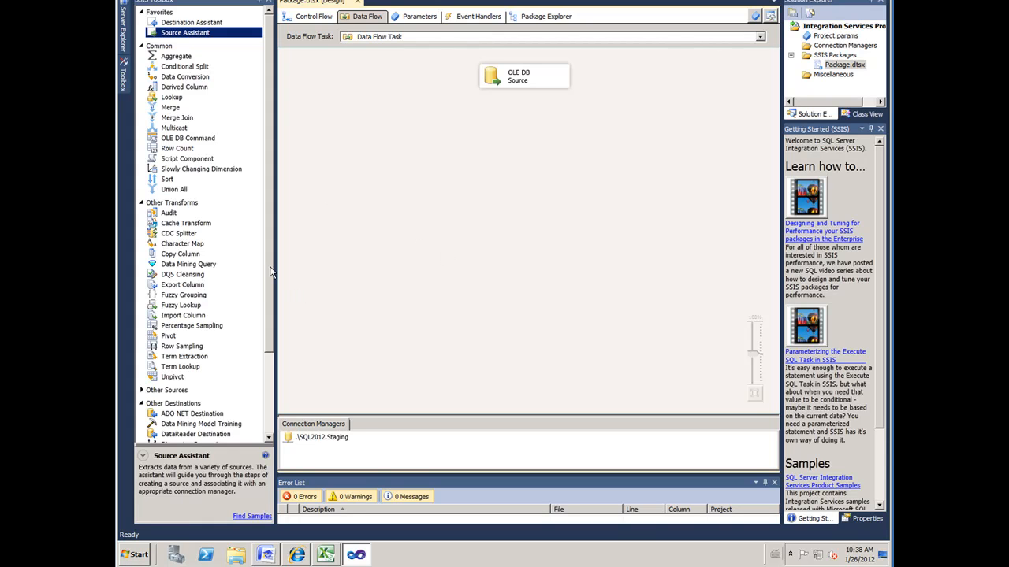
Add a DQS Cleansing transformation and two Lookup transformations beneath the OLE DB Source.
{"action": "left_click", "coordinate": [188, 276]}
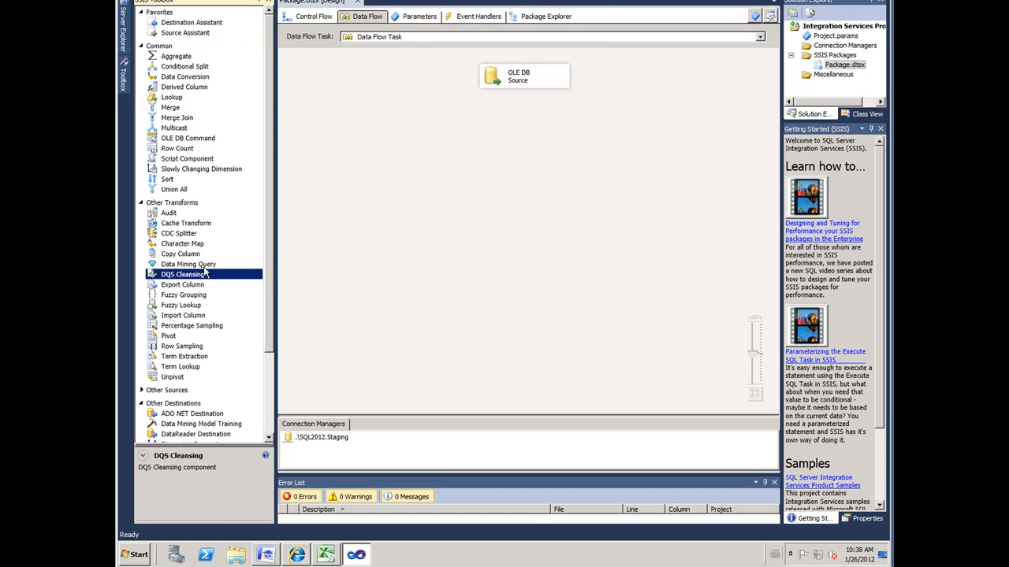
{"action": "left_click_drag", "start_coordinate": [420, 240], "coordinate": [487, 129]}
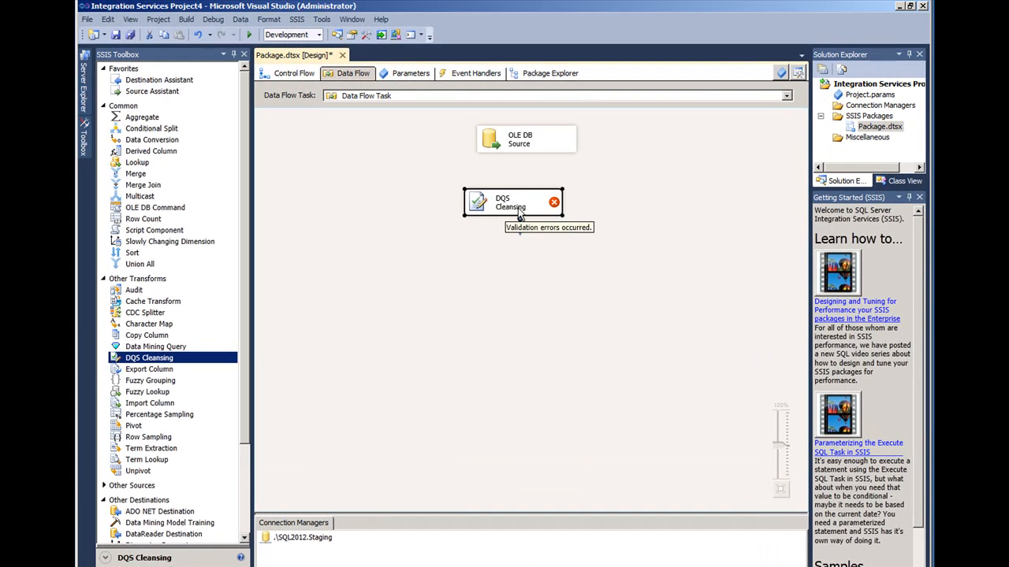
{"action": "left_click_drag", "start_coordinate": [142, 164], "coordinate": [391, 268]}
{"action": "left_click_drag", "start_coordinate": [140, 163], "coordinate": [399, 333]}
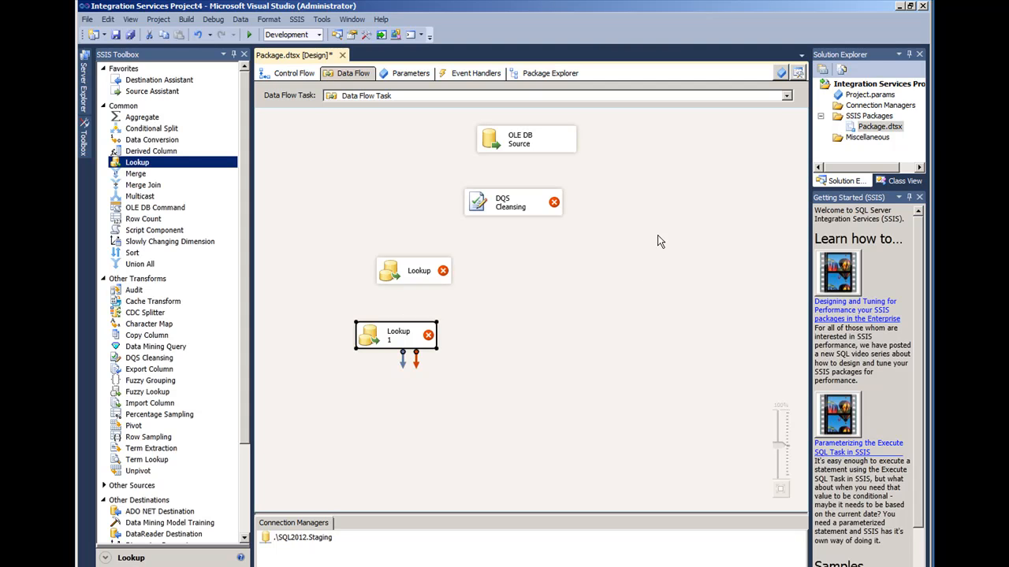
Add an OLE DB Destination beneath the two Lookup transformations.
{"action": "left_click_drag", "start_coordinate": [249, 417], "coordinate": [260, 508]}
{"action": "left_click_drag", "start_coordinate": [157, 476], "coordinate": [512, 443]}
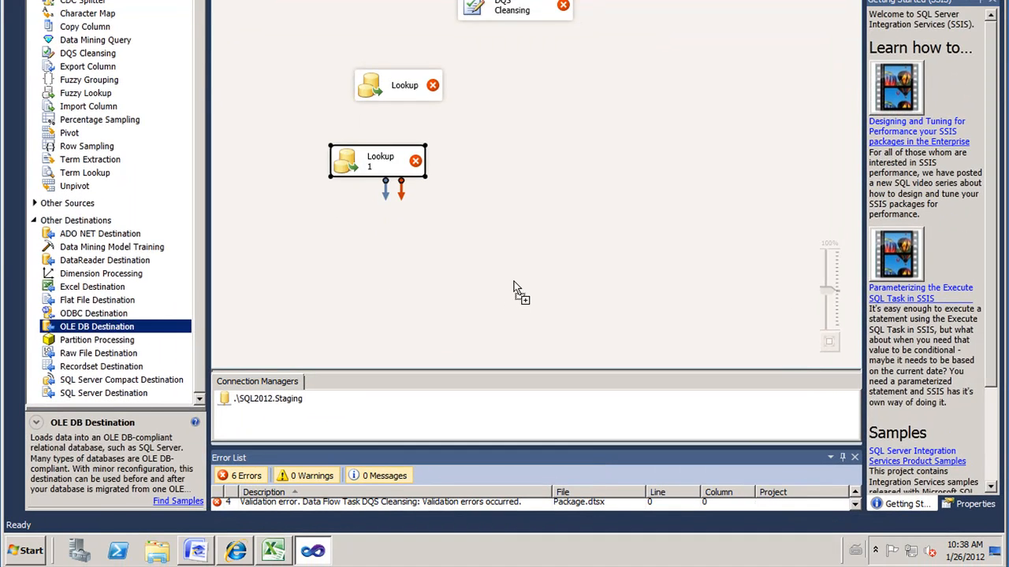
{"action": "left_click_drag", "start_coordinate": [513, 288], "coordinate": [513, 288]}
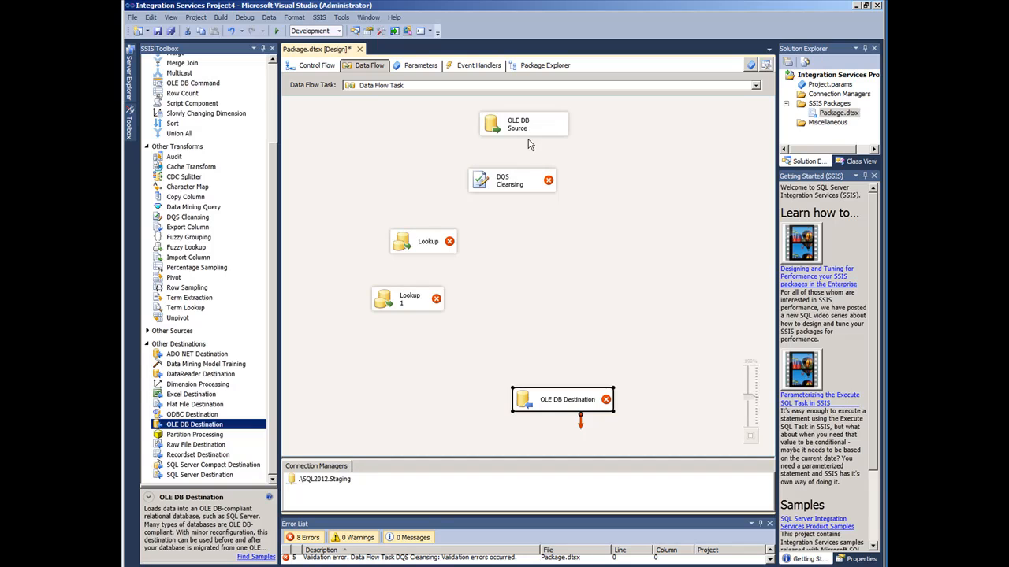
Connect the OLE DB Source's output to the DQS Cleansing transformation.
{"action": "left_click", "coordinate": [527, 130]}
{"action": "left_click_drag", "start_coordinate": [529, 144], "coordinate": [513, 180]}
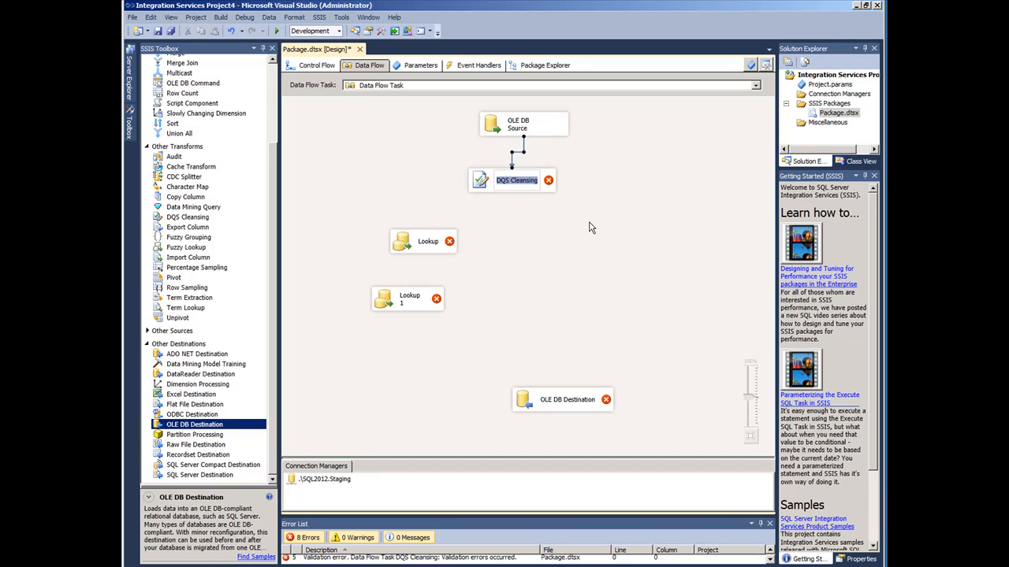
{"action": "left_click", "coordinate": [560, 222]}
Give the DQS Cleansing transformation a new connection to server .\SQL2012 and select the EIMDemoEX knowledge base.
{"action": "double_click", "coordinate": [516, 183]}
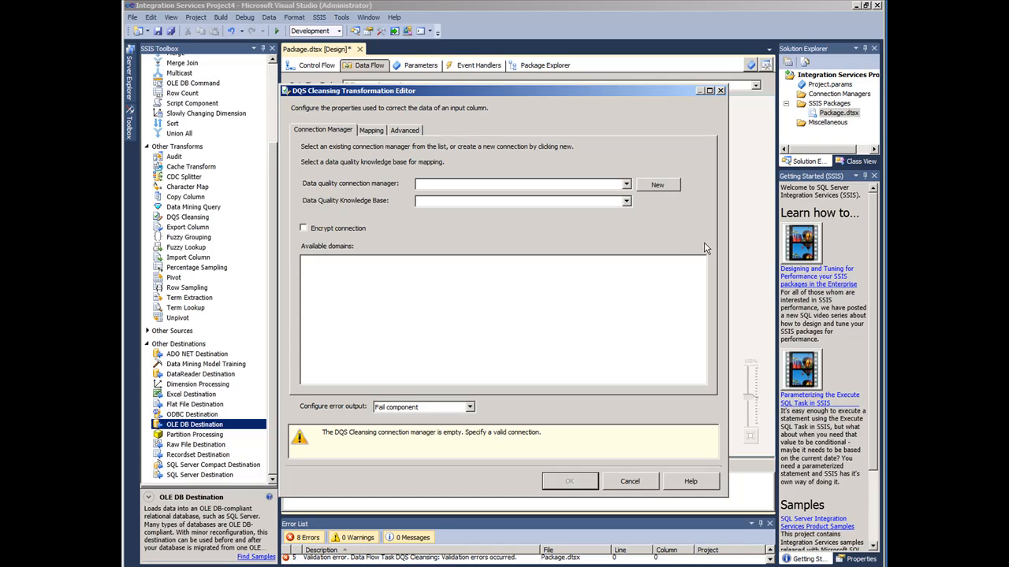
{"action": "left_click", "coordinate": [662, 185]}
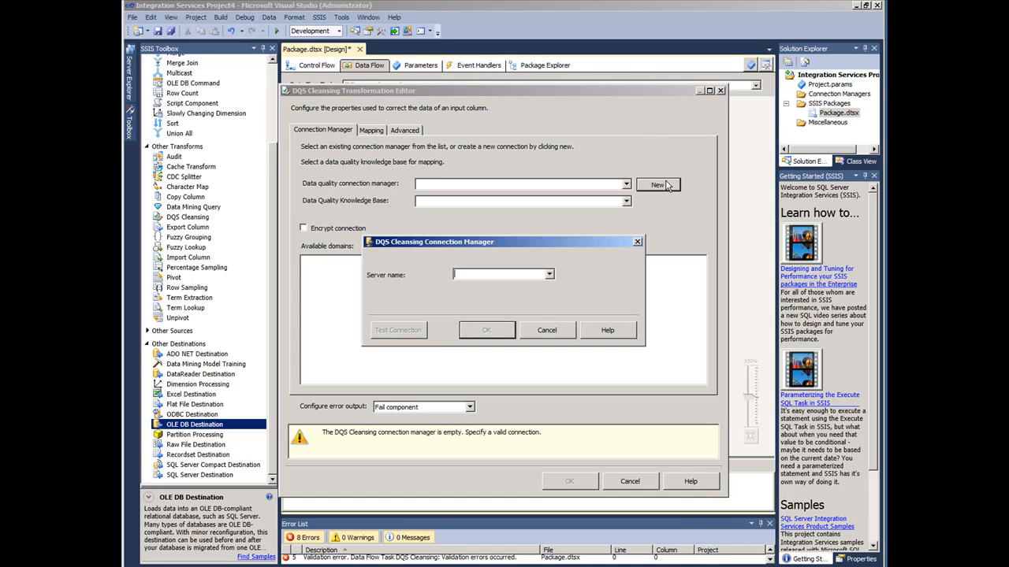
{"action": "type", "text": ".\\SQL2012"}
{"action": "left_click", "coordinate": [487, 330]}
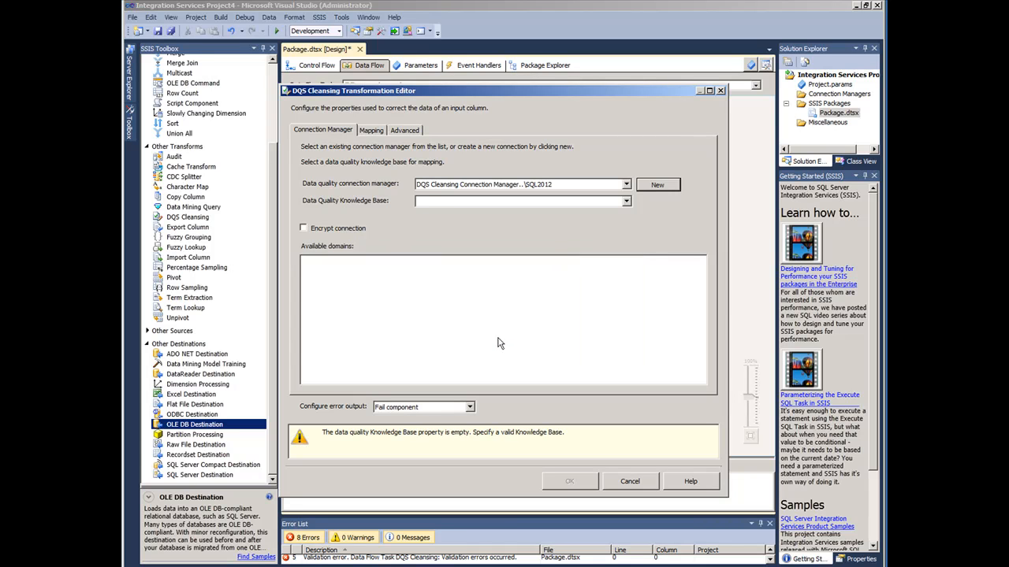
{"action": "left_click", "coordinate": [626, 203]}
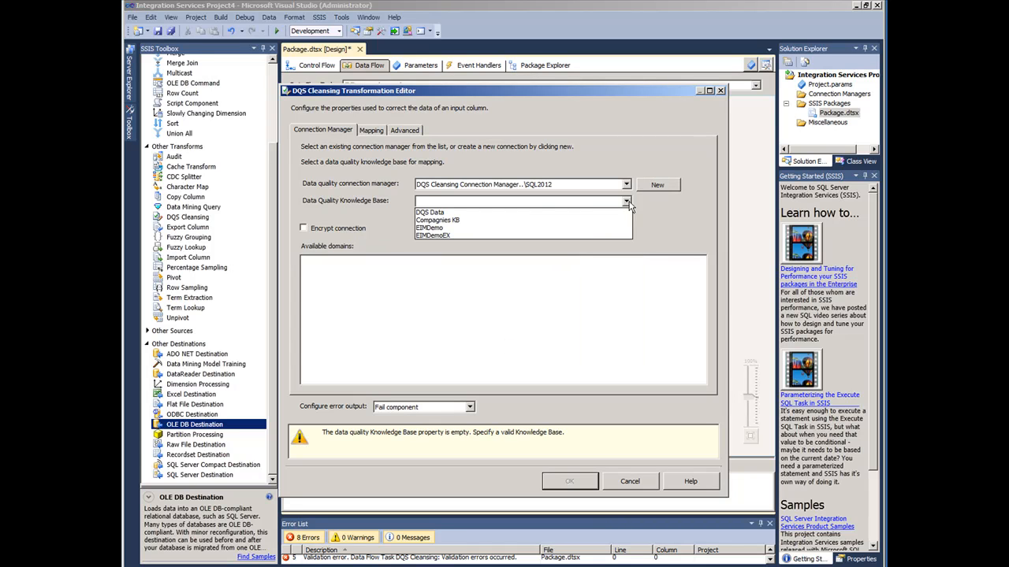
{"action": "left_click", "coordinate": [446, 235]}
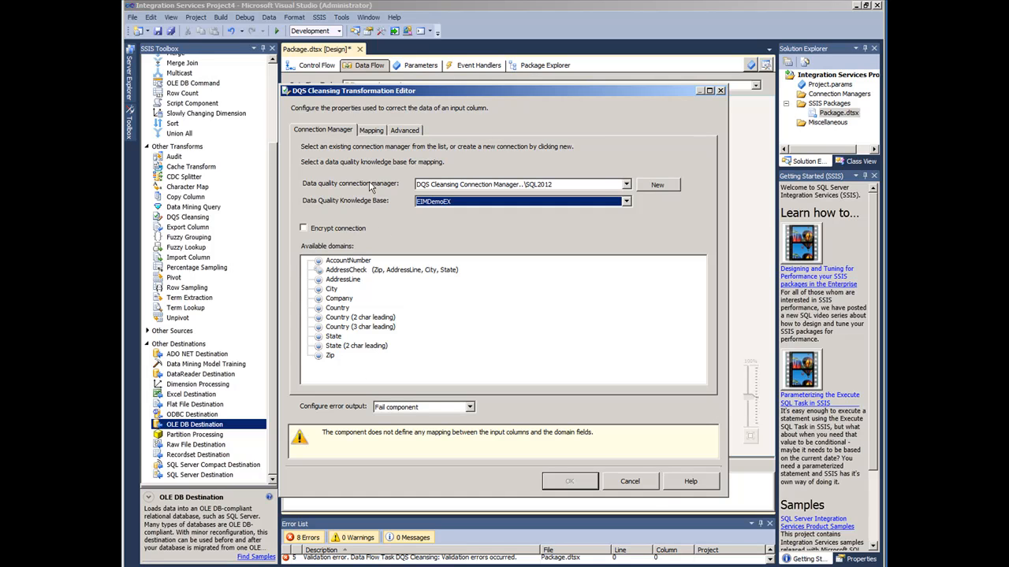
Include the AccountNumber and Name input columns in the DQS Cleansing mapping.
{"action": "left_click", "coordinate": [374, 131]}
{"action": "left_click", "coordinate": [310, 156]}
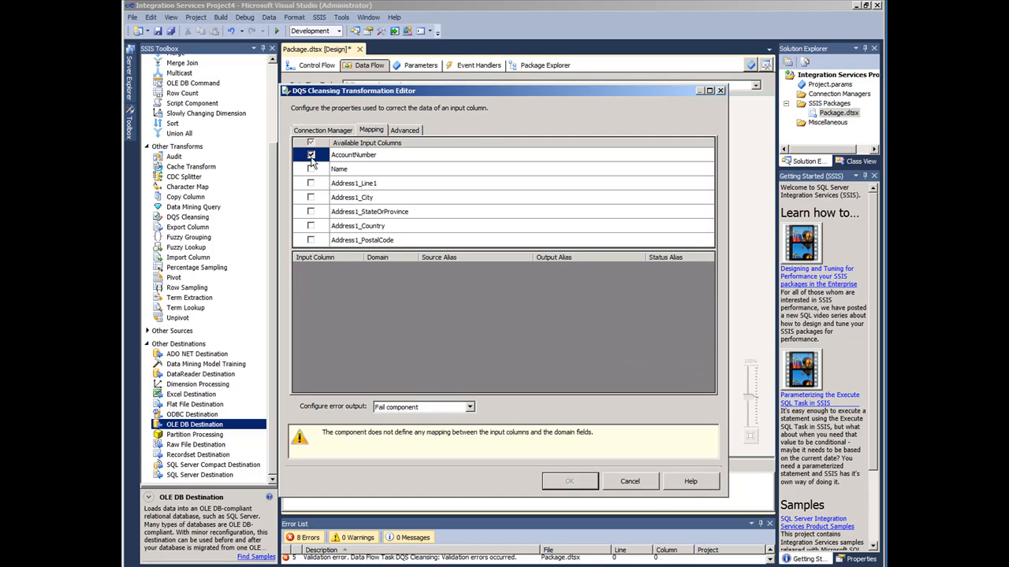
{"action": "left_click", "coordinate": [310, 170]}
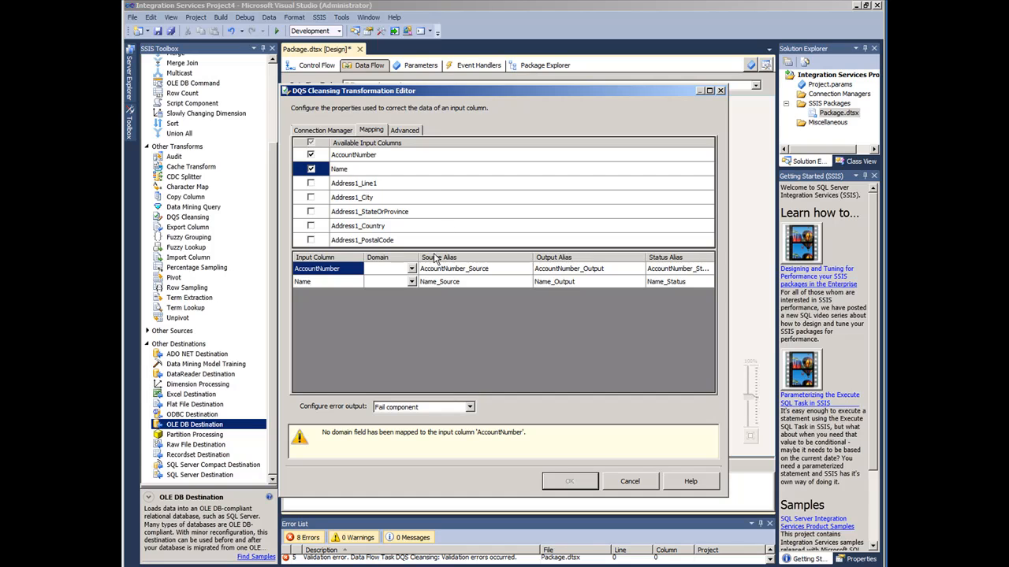
Map the AccountNumber column to the AccountNumber domain and the Name column to the Company domain, and apply the DQS Cleansing settings.
{"action": "left_click", "coordinate": [412, 269]}
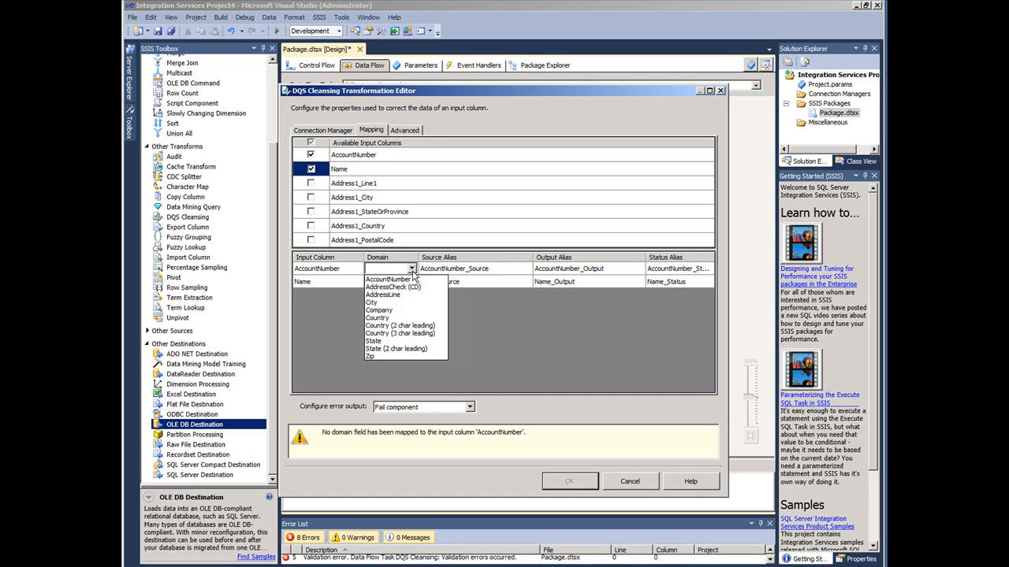
{"action": "left_click", "coordinate": [397, 281]}
{"action": "left_click", "coordinate": [420, 283]}
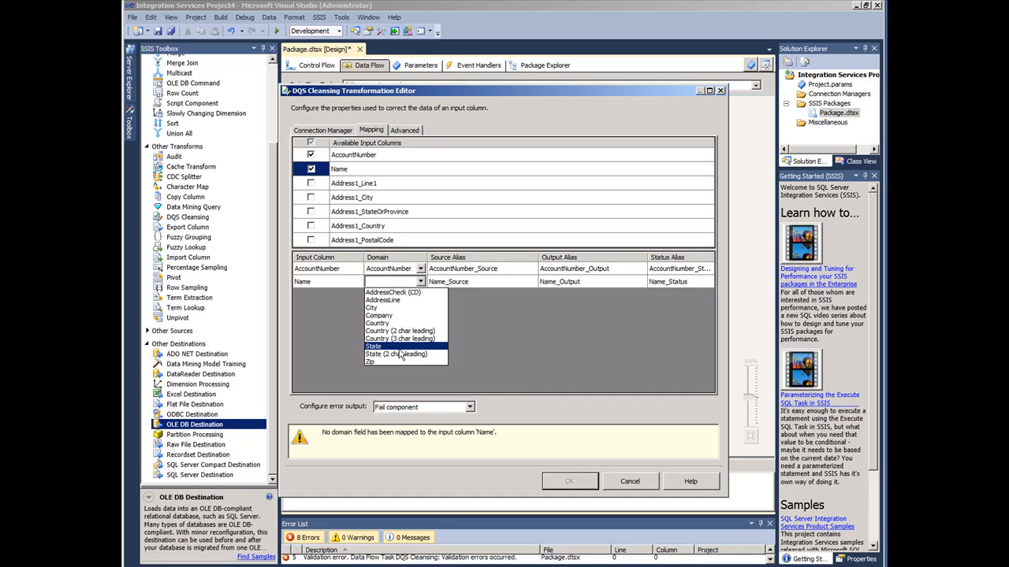
{"action": "left_click", "coordinate": [395, 316]}
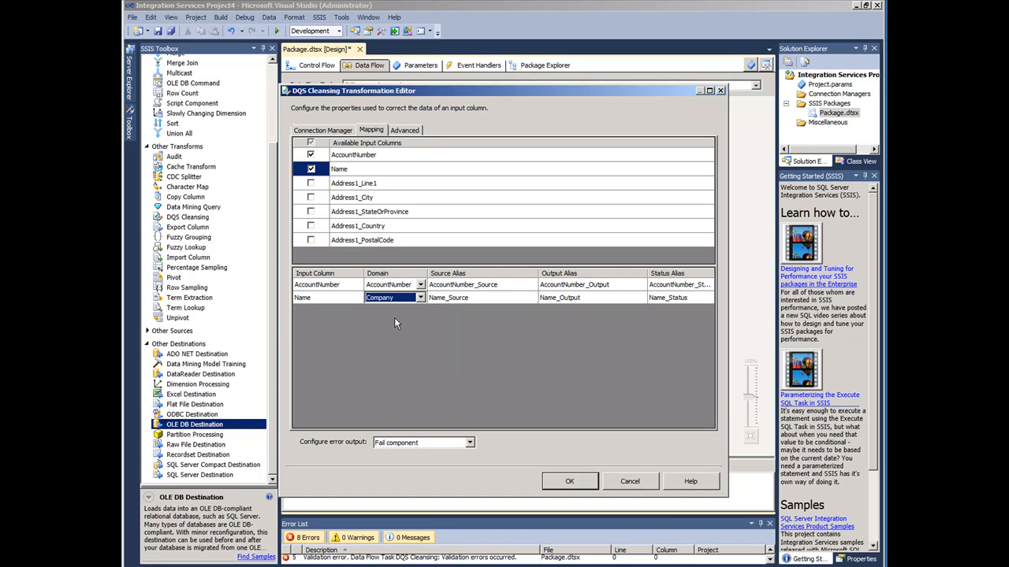
{"action": "left_click", "coordinate": [575, 483]}
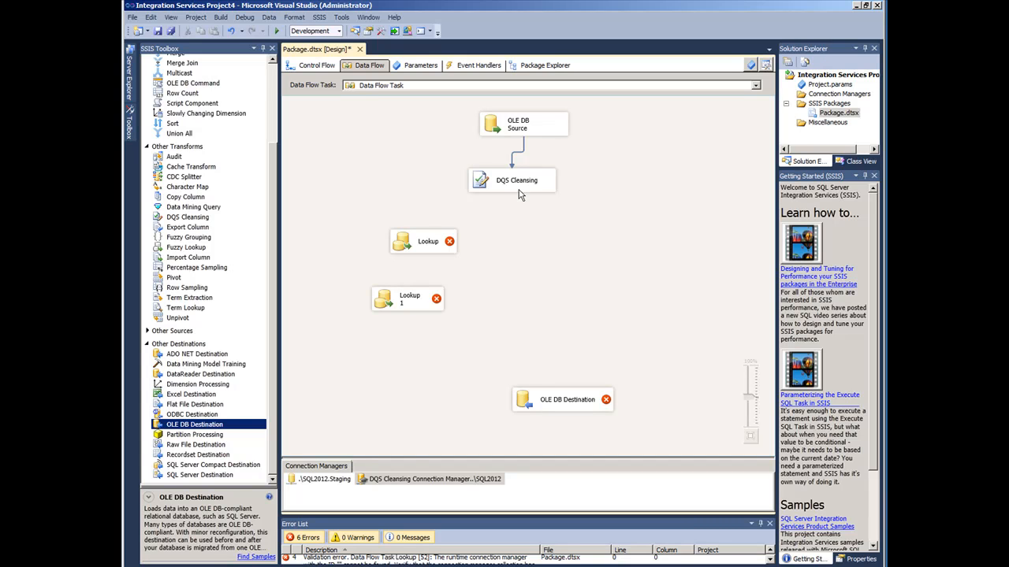
Connect the DQS Cleansing transformation's output to the first Lookup.
{"action": "left_click", "coordinate": [518, 188]}
{"action": "left_click_drag", "start_coordinate": [519, 206], "coordinate": [425, 241]}
{"action": "left_click", "coordinate": [456, 249]}
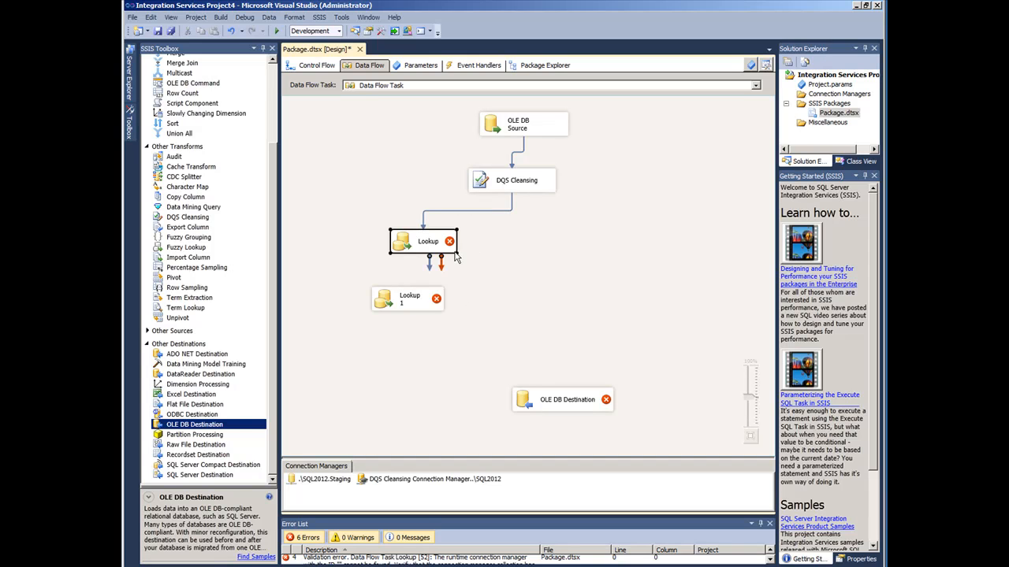
Rename the first Lookup transformation as MDS_Organization_Lookup.
{"action": "left_click_drag", "start_coordinate": [457, 241], "coordinate": [504, 241]}
{"action": "left_click", "coordinate": [432, 246]}
{"action": "type", "text": "MDS"}
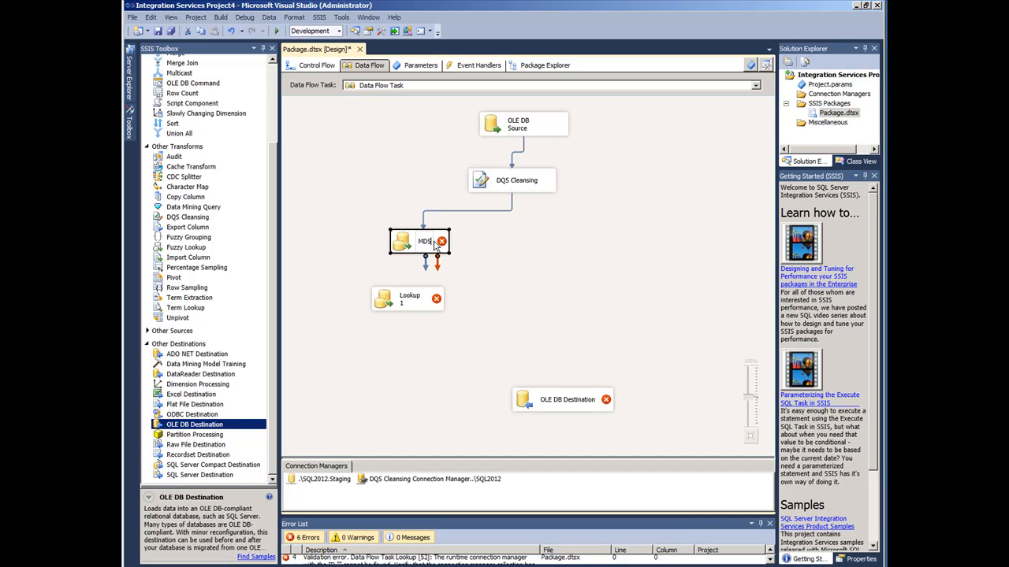
{"action": "type", "text": "80rganization"}
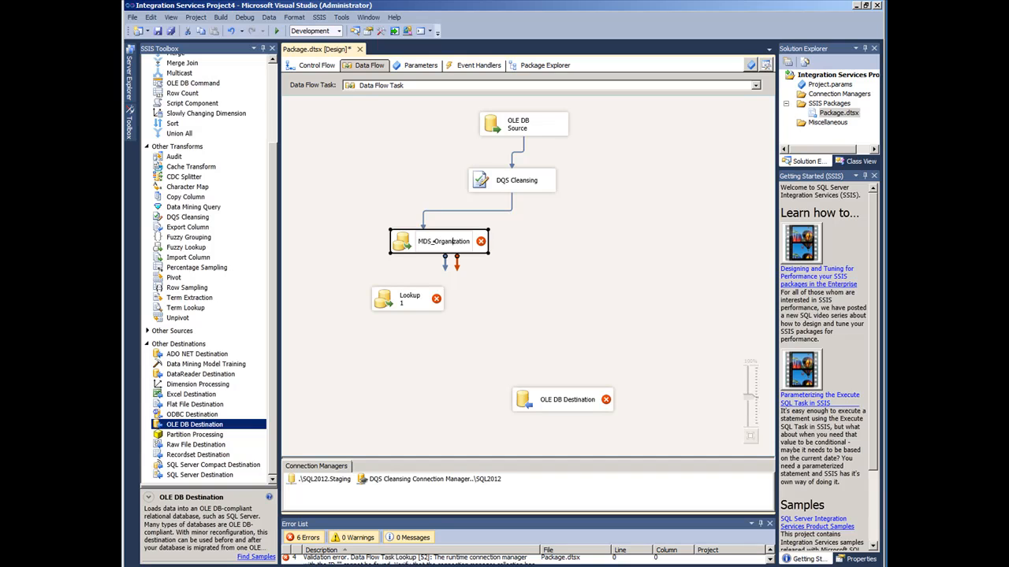
{"action": "type", "text": "_L"}
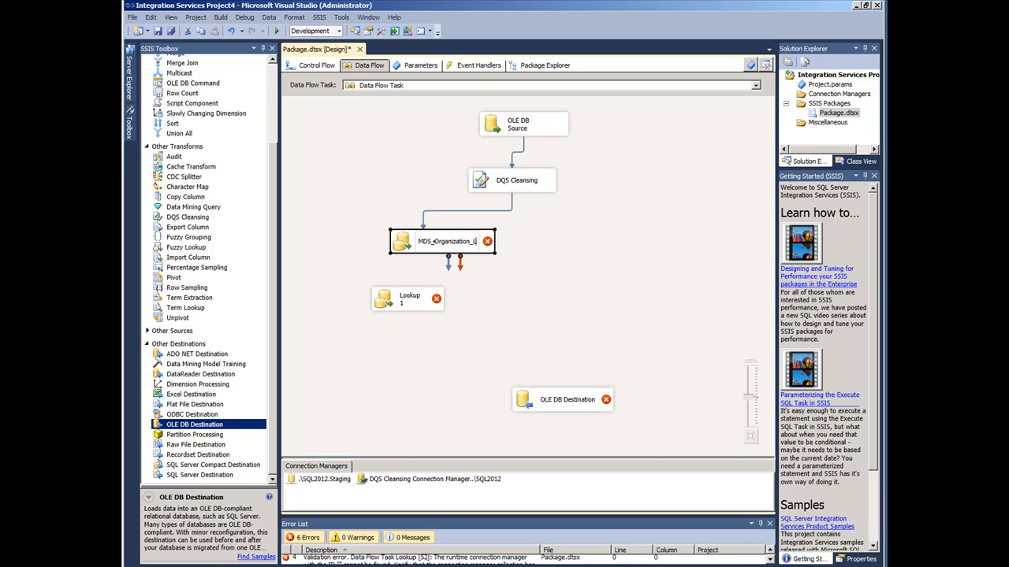
{"action": "type", "text": "ookup"}
{"action": "left_click", "coordinate": [542, 272]}
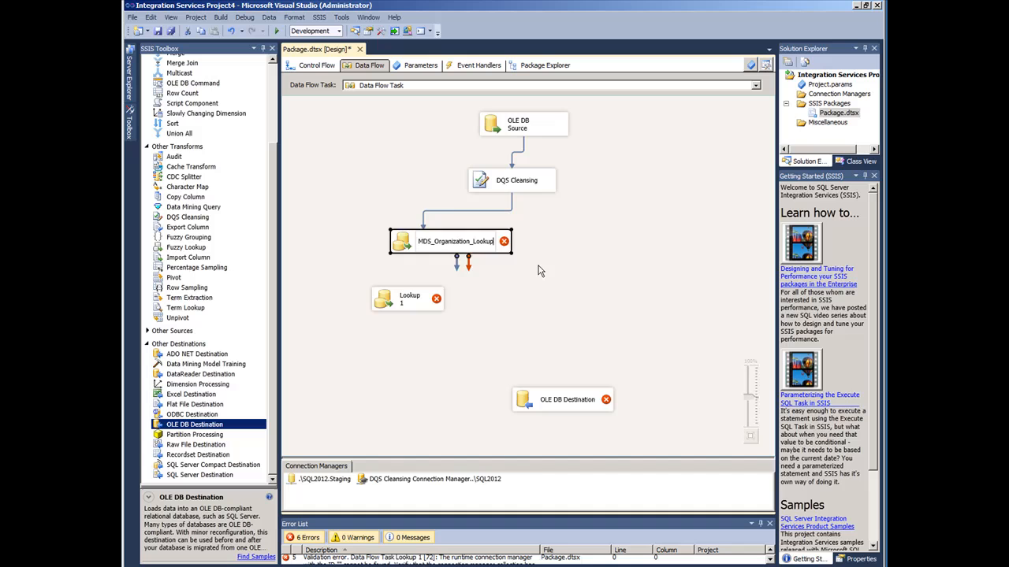
Give MDS_Organization_Lookup a new OLE DB connection to the MDS_Demo database on server .\SQL2012.
{"action": "left_click", "coordinate": [462, 245]}
{"action": "double_click", "coordinate": [462, 246]}
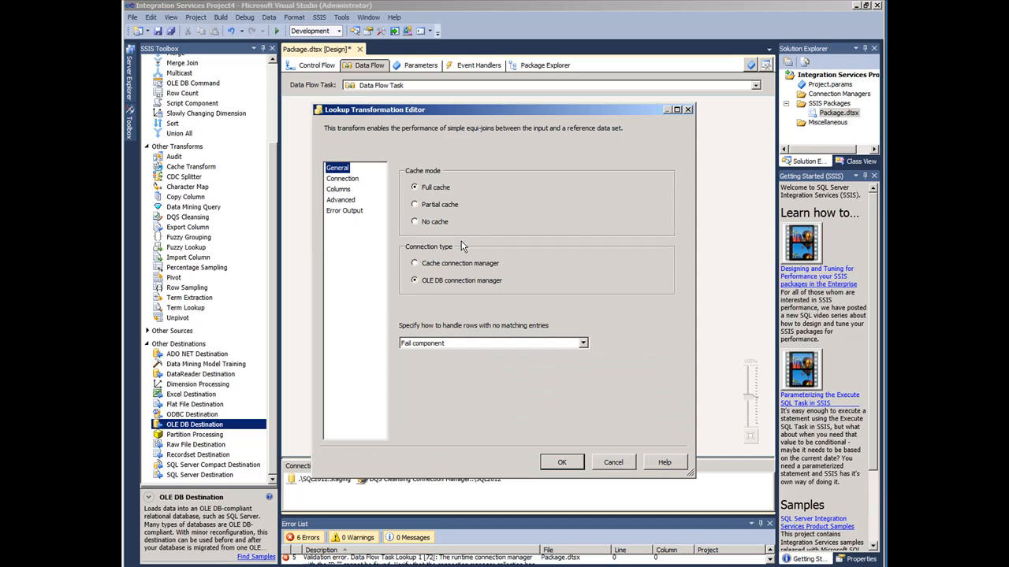
{"action": "left_click", "coordinate": [353, 180]}
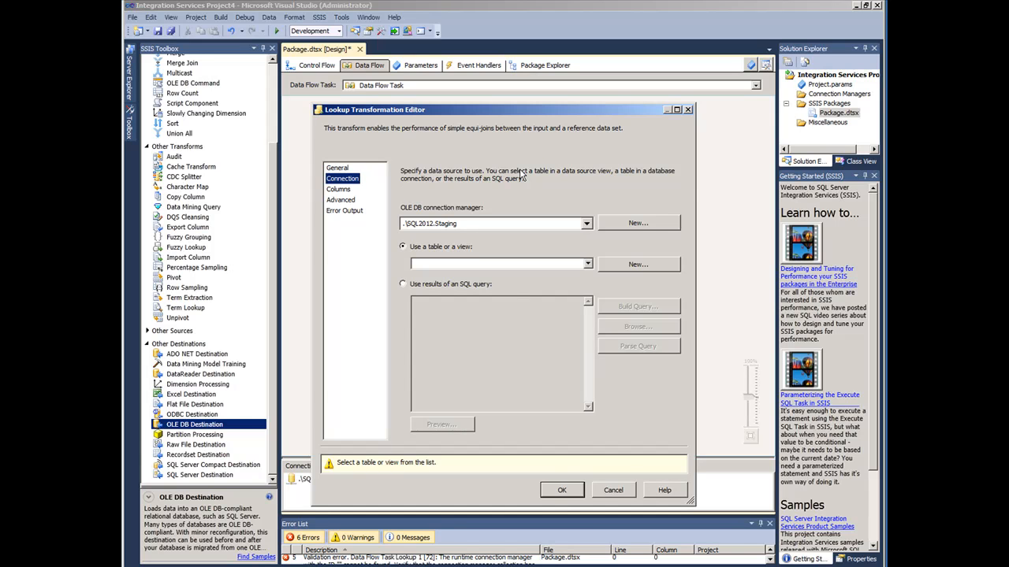
{"action": "left_click", "coordinate": [642, 225]}
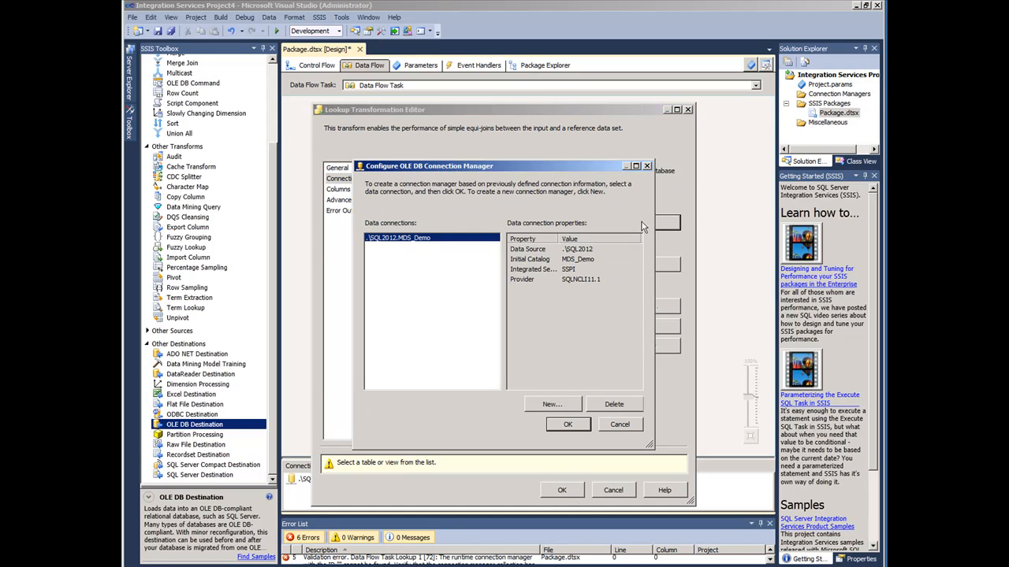
{"action": "left_click", "coordinate": [552, 405]}
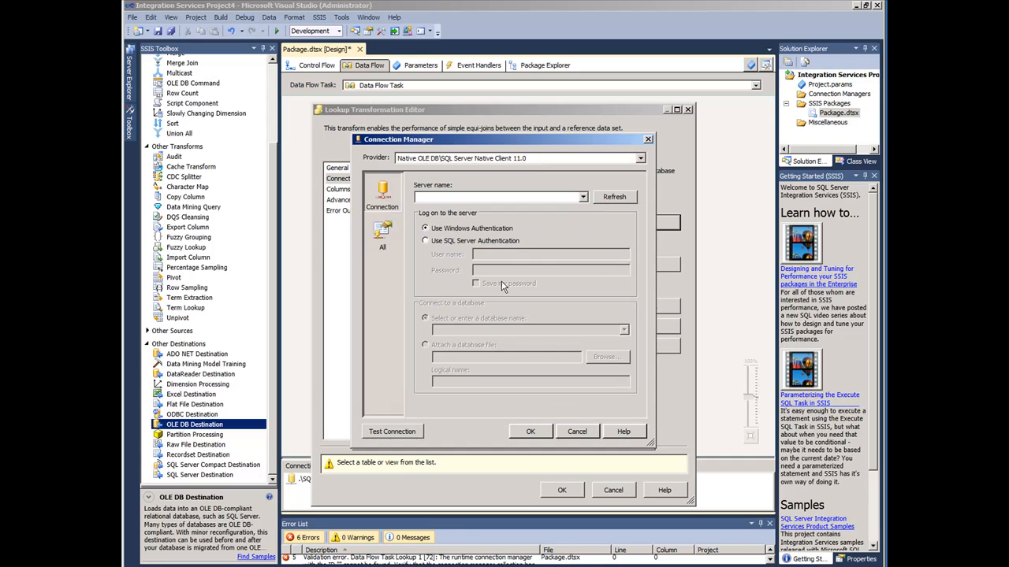
{"action": "left_click", "coordinate": [557, 199]}
{"action": "type", "text": ".\\SQL2012"}
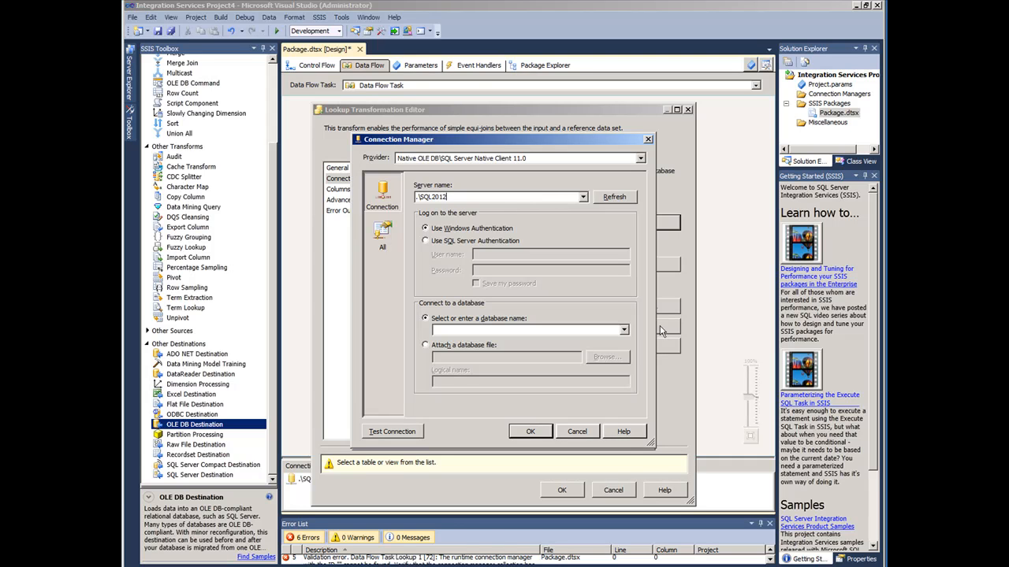
{"action": "left_click", "coordinate": [623, 330]}
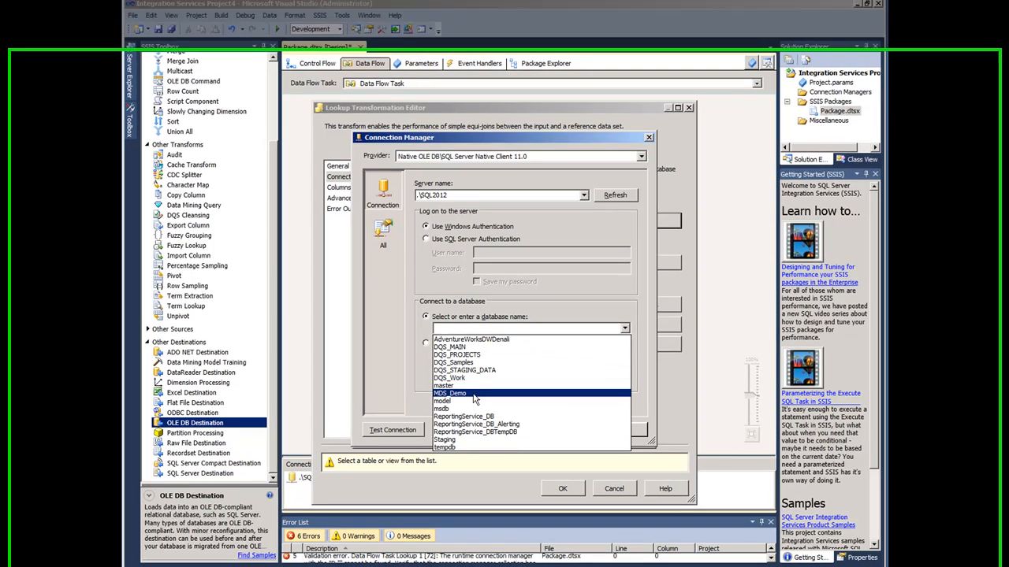
{"action": "left_click", "coordinate": [453, 394]}
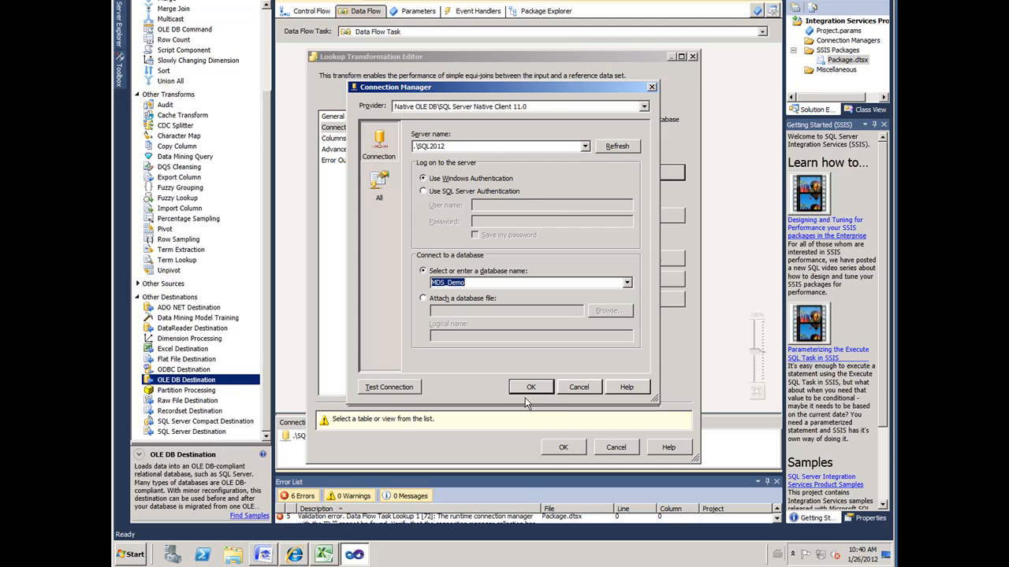
{"action": "left_click", "coordinate": [535, 389]}
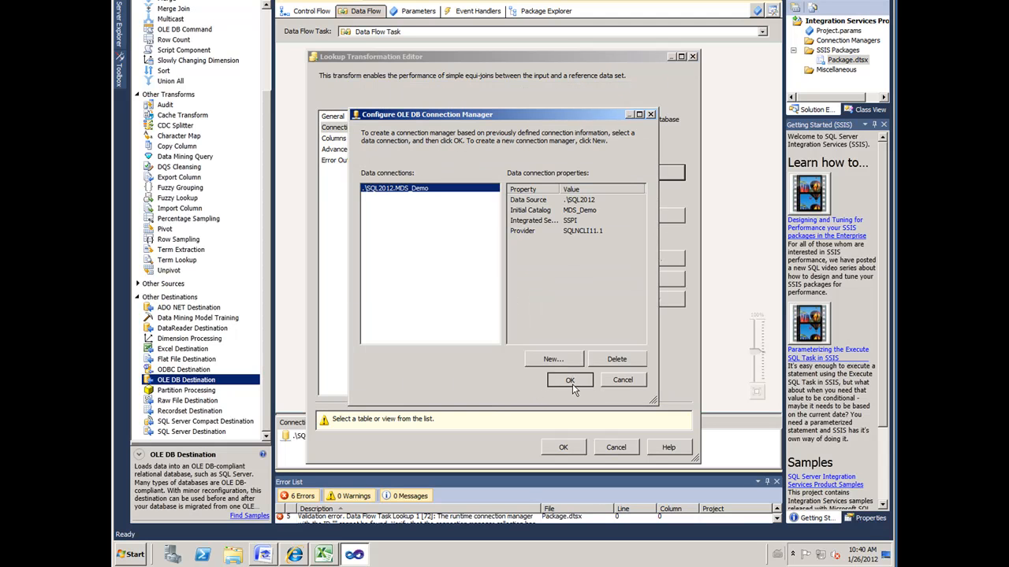
{"action": "left_click", "coordinate": [573, 384]}
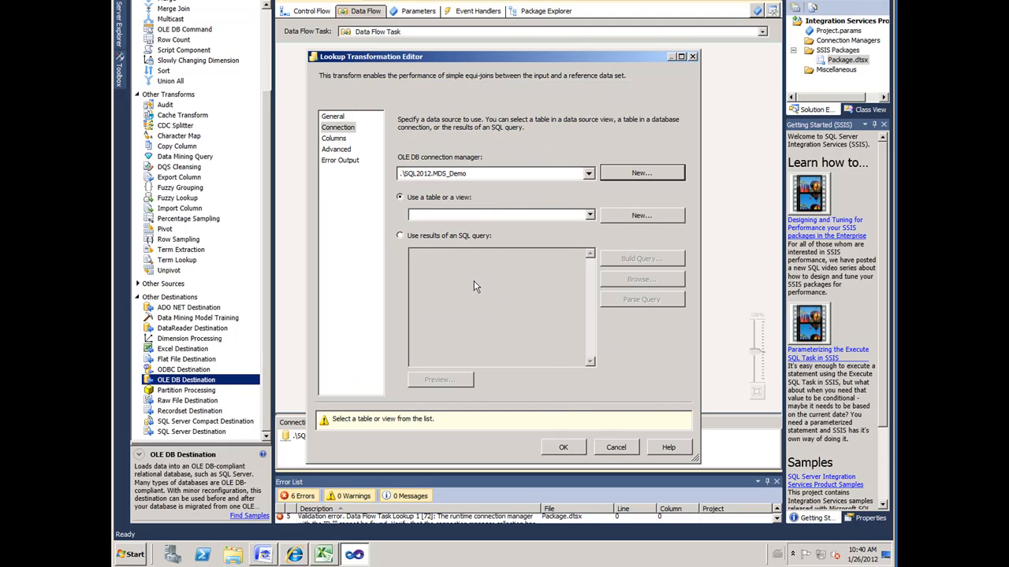
Choose the [mdm].[ProjectView] view as the lookup's reference data set.
{"action": "left_click", "coordinate": [590, 216]}
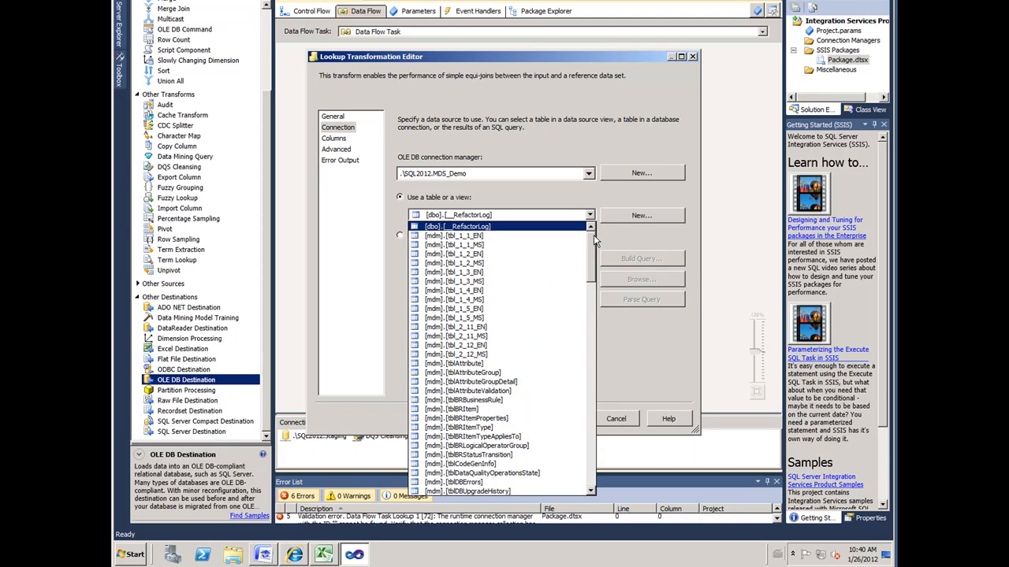
{"action": "left_click_drag", "start_coordinate": [593, 235], "coordinate": [589, 361]}
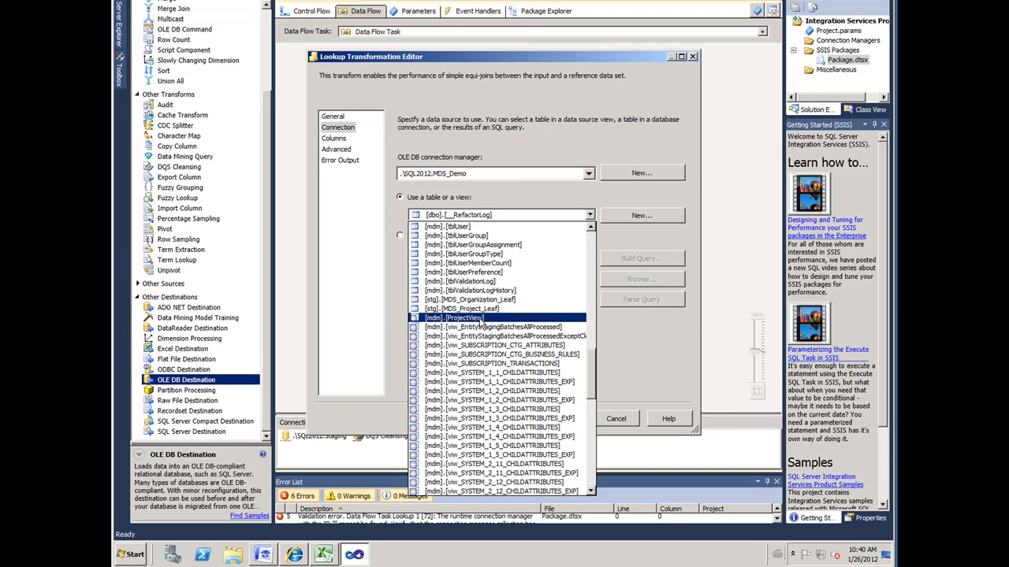
{"action": "left_click", "coordinate": [480, 318]}
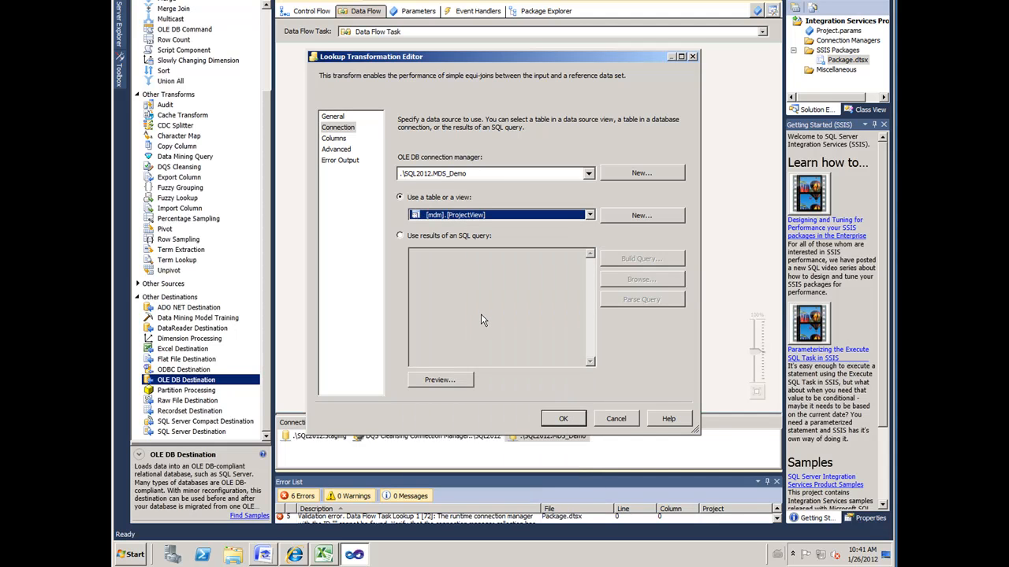
Enlarge the lookup's column lists and match the AccountNumber_Output input column to the AccountNumber_Code lookup column.
{"action": "left_click", "coordinate": [334, 139]}
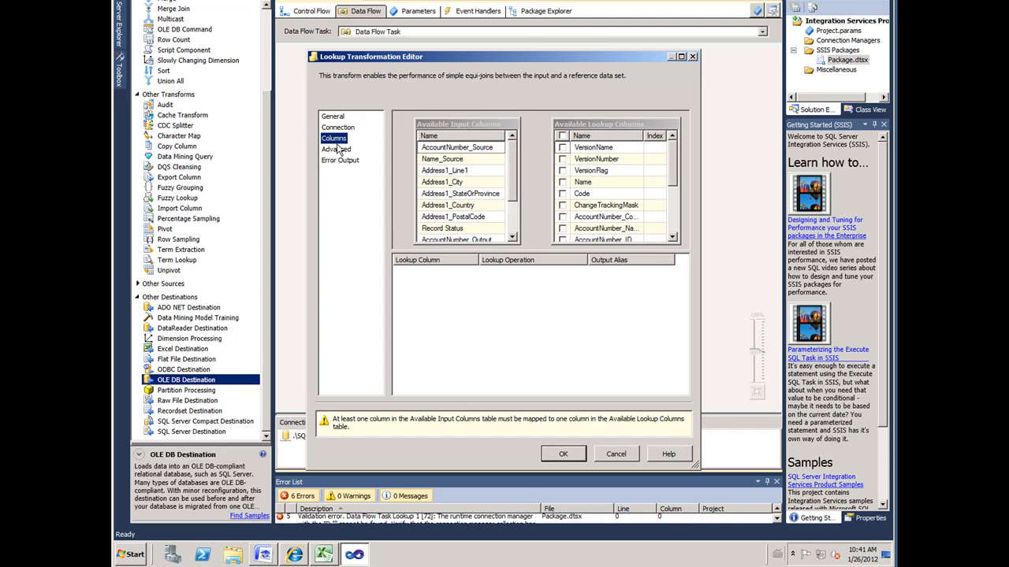
{"action": "left_click_drag", "start_coordinate": [512, 252], "coordinate": [517, 344]}
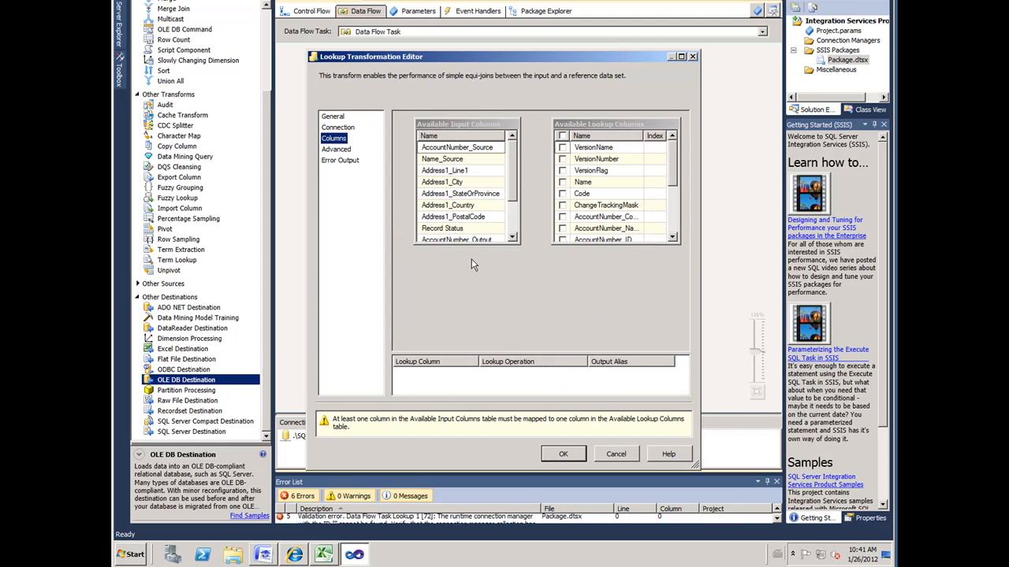
{"action": "left_click_drag", "start_coordinate": [461, 245], "coordinate": [460, 312]}
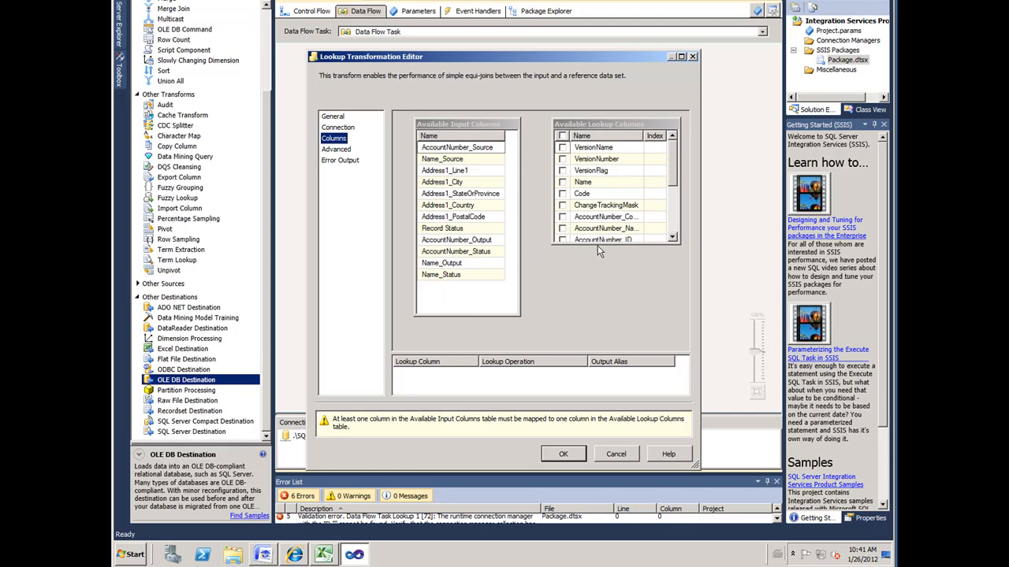
{"action": "left_click_drag", "start_coordinate": [598, 242], "coordinate": [604, 334]}
{"action": "left_click_drag", "start_coordinate": [643, 135], "coordinate": [657, 136]}
{"action": "left_click", "coordinate": [482, 241]}
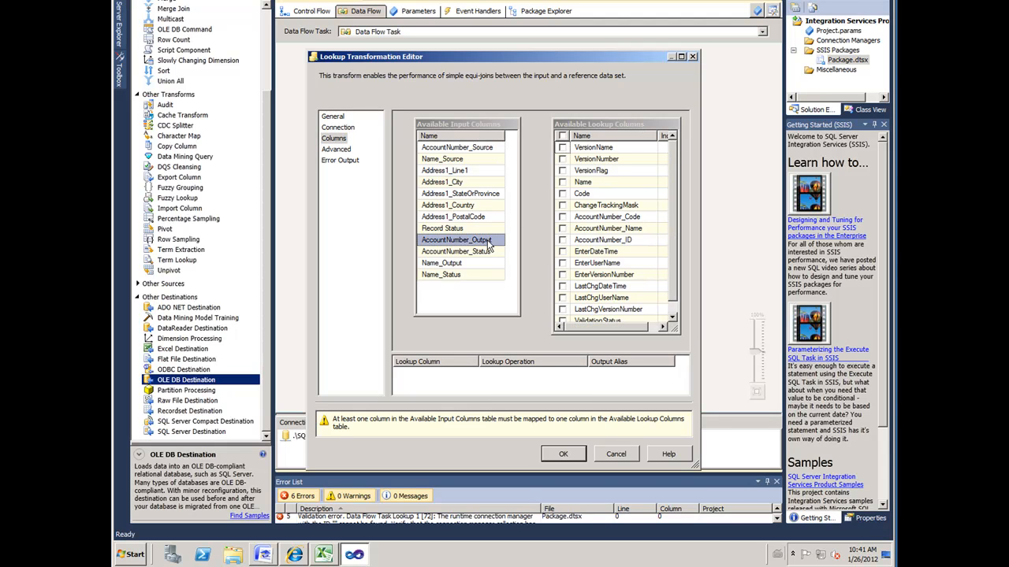
{"action": "left_click_drag", "start_coordinate": [490, 245], "coordinate": [599, 225]}
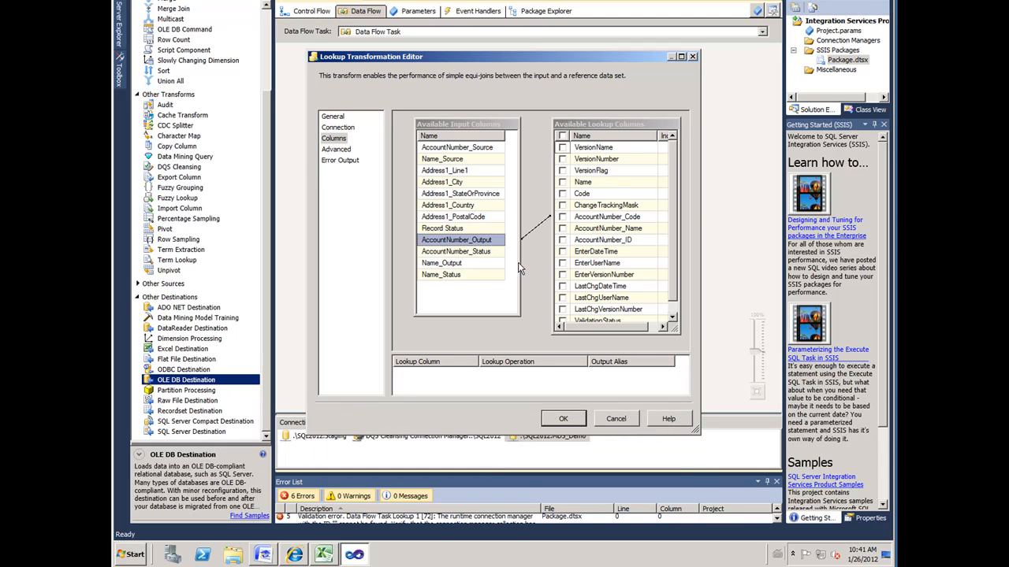
Match Name_Output to the AccountNumber_Name lookup column and add the Code lookup column to the output.
{"action": "left_click", "coordinate": [481, 253]}
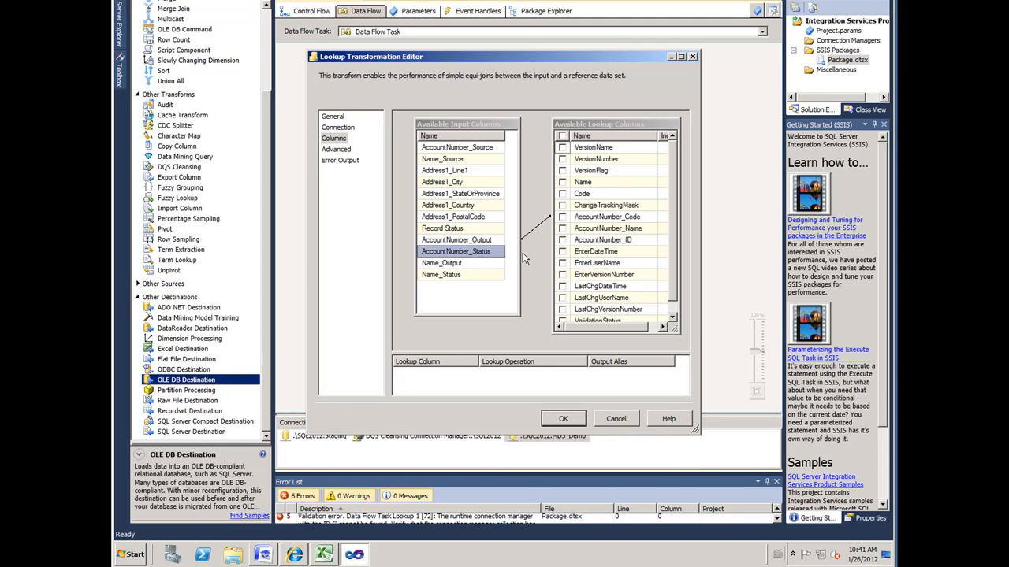
{"action": "left_click", "coordinate": [451, 266]}
{"action": "left_click_drag", "start_coordinate": [452, 271], "coordinate": [599, 235]}
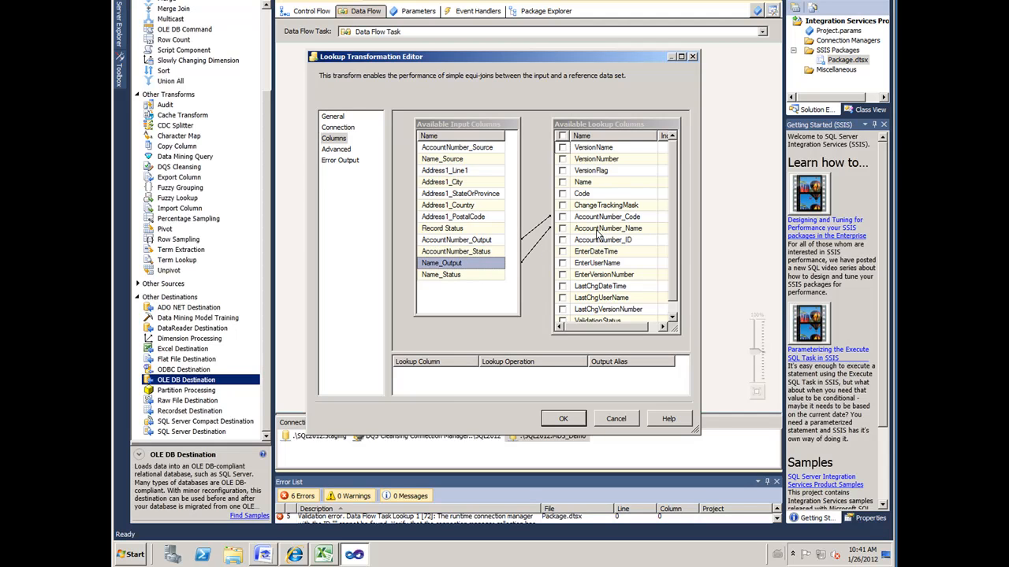
{"action": "left_click", "coordinate": [563, 194]}
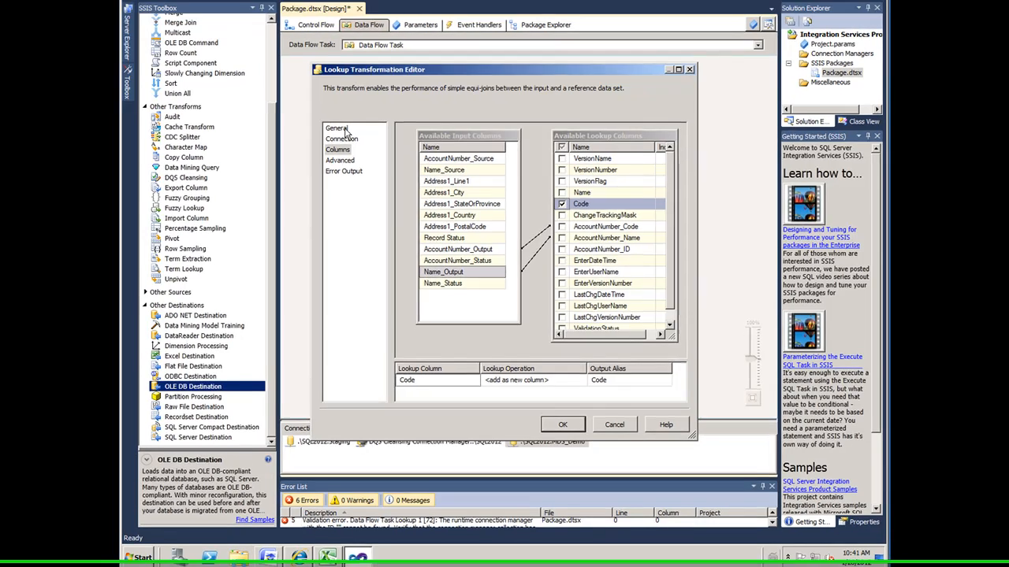
Set the lookup to redirect rows with no matching entries to the no match output, and apply the lookup settings.
{"action": "left_click", "coordinate": [342, 117]}
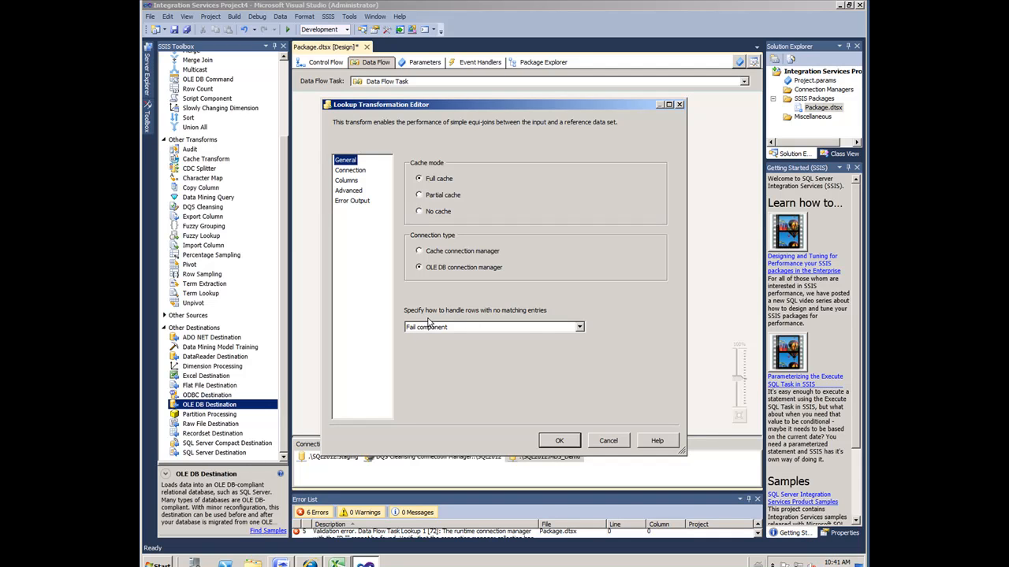
{"action": "left_click", "coordinate": [579, 327]}
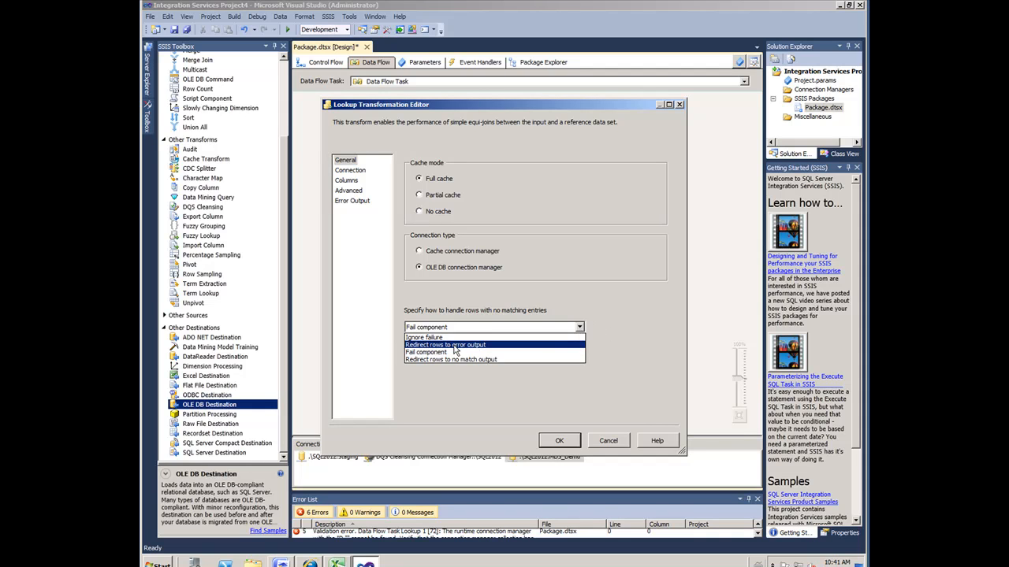
{"action": "left_click", "coordinate": [513, 360]}
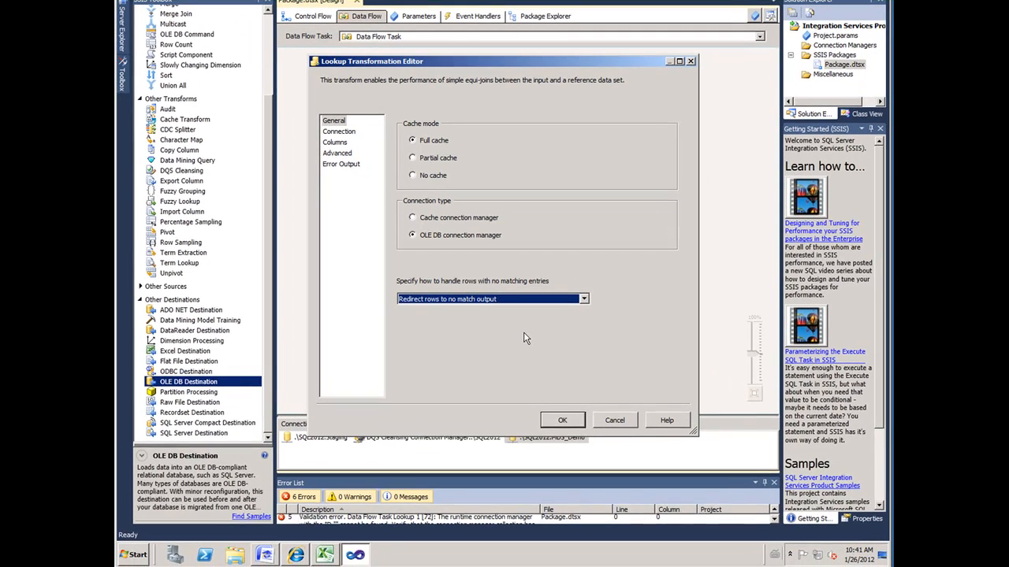
{"action": "left_click", "coordinate": [565, 420]}
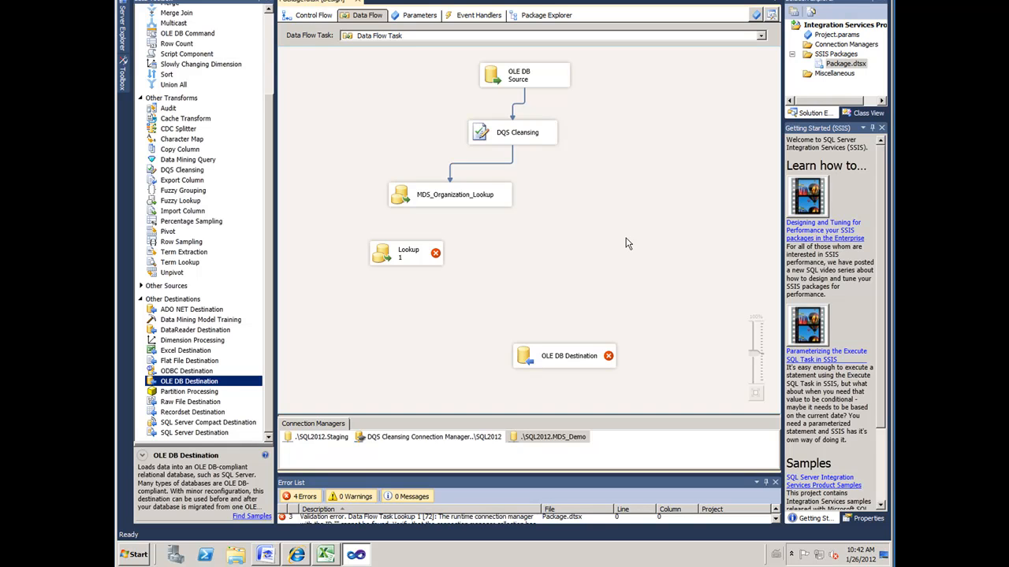
Add a Flat File Destination to the data flow, beside the Lookup 1 transformation.
{"action": "left_click_drag", "start_coordinate": [199, 362], "coordinate": [597, 231]}
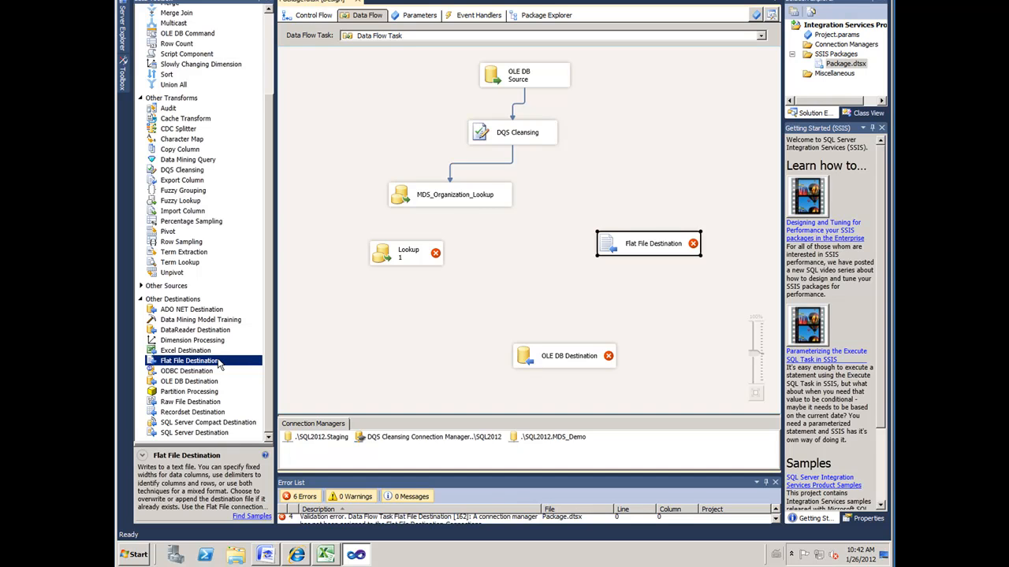
{"action": "mouse_move", "coordinate": [618, 243]}
{"action": "left_click_drag", "start_coordinate": [594, 243], "coordinate": [569, 247]}
Connect the Lookup No Match Output of MDS_Organization_Lookup to the Flat File Destination.
{"action": "left_click", "coordinate": [459, 202]}
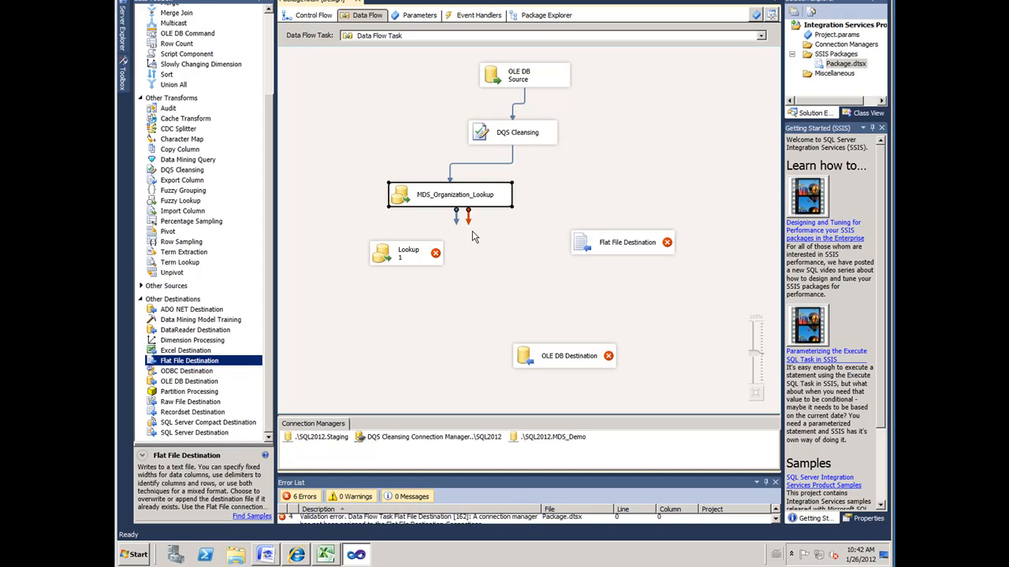
{"action": "left_click_drag", "start_coordinate": [456, 217], "coordinate": [635, 242]}
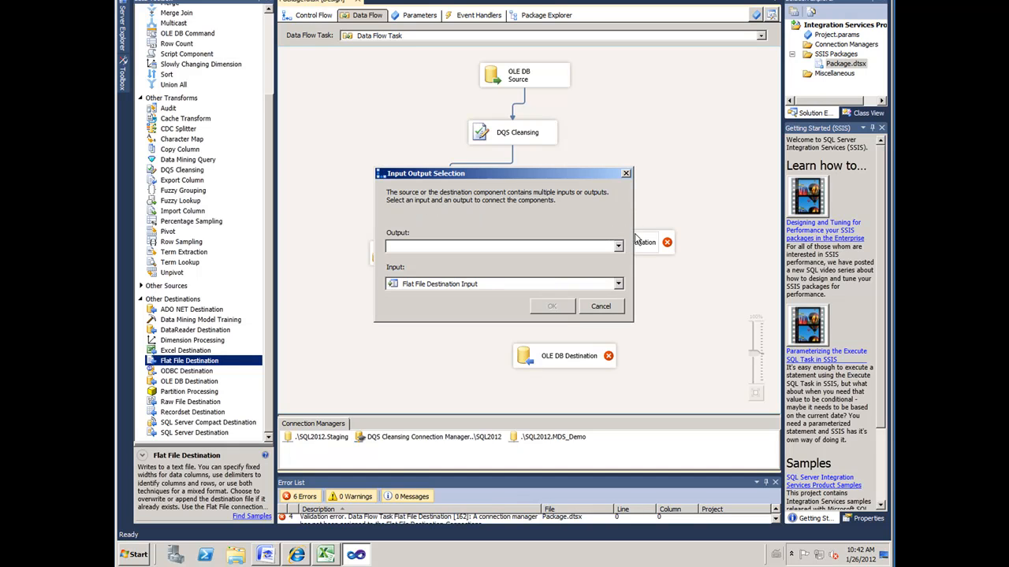
{"action": "left_click", "coordinate": [619, 249]}
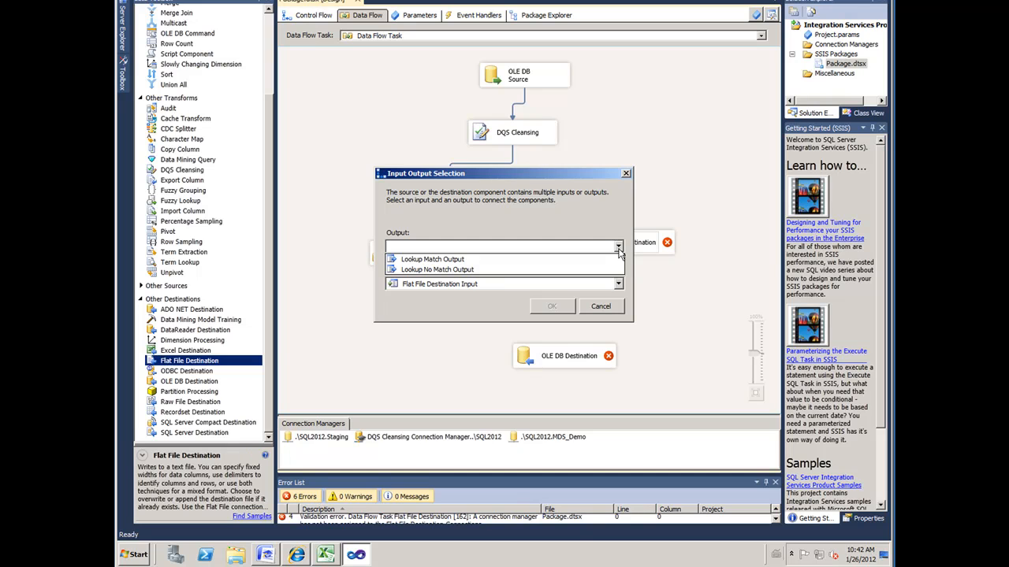
{"action": "left_click", "coordinate": [498, 270]}
{"action": "left_click", "coordinate": [553, 305]}
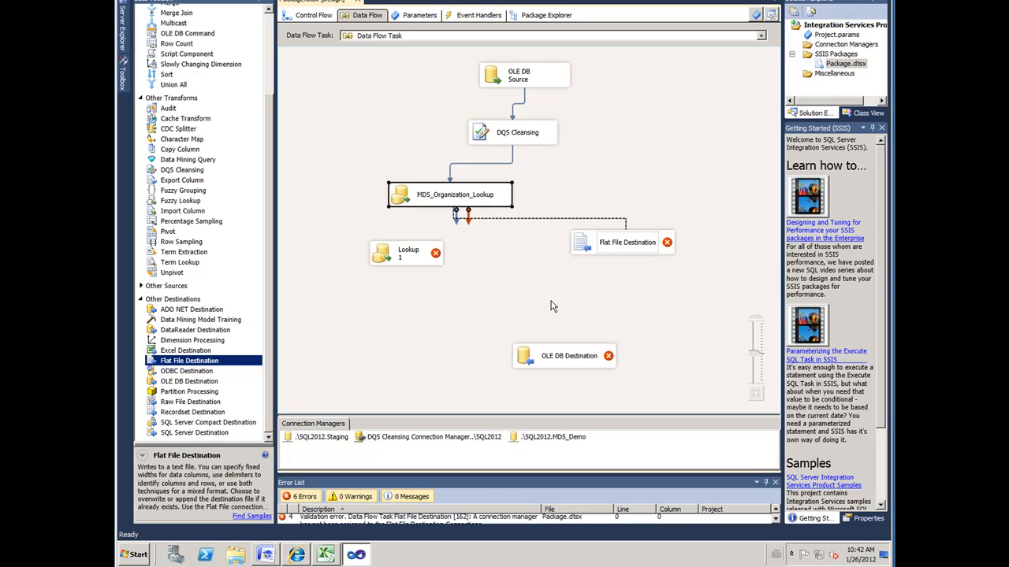
{"action": "left_click", "coordinate": [632, 206]}
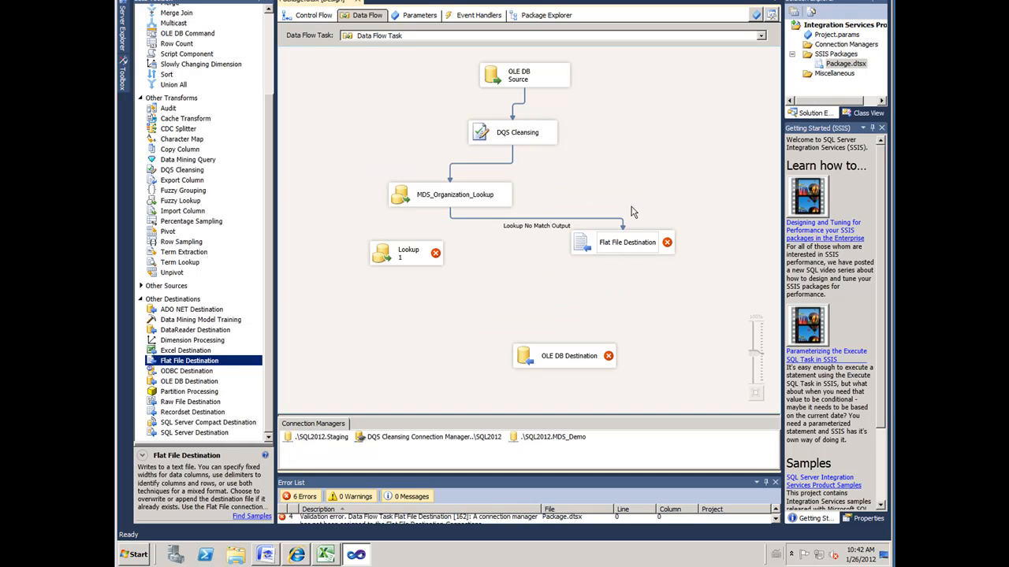
Start a new connection manager for the Flat File Destination, using the Delimited file format.
{"action": "double_click", "coordinate": [610, 246]}
{"action": "double_click", "coordinate": [593, 244]}
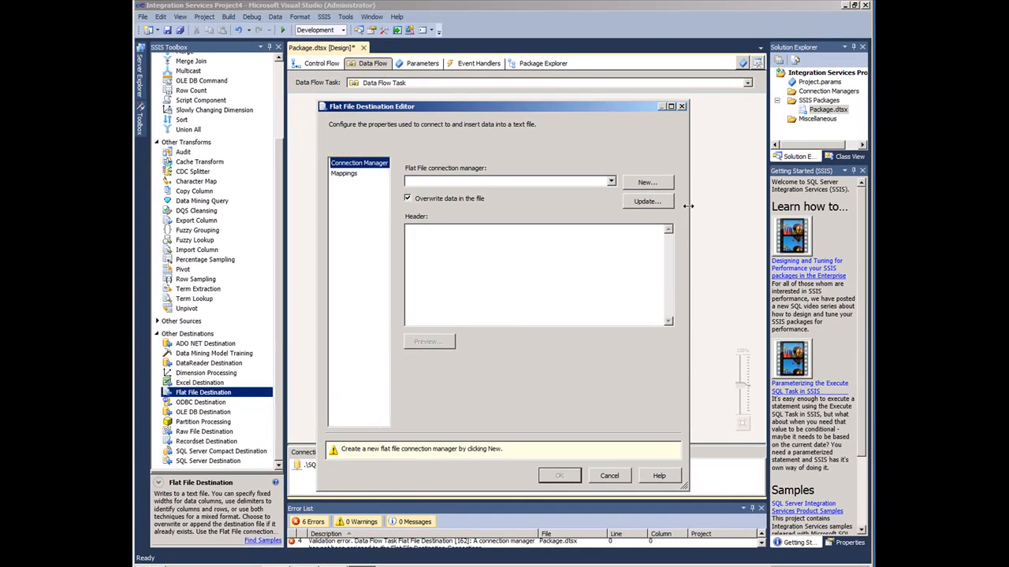
{"action": "left_click", "coordinate": [659, 146]}
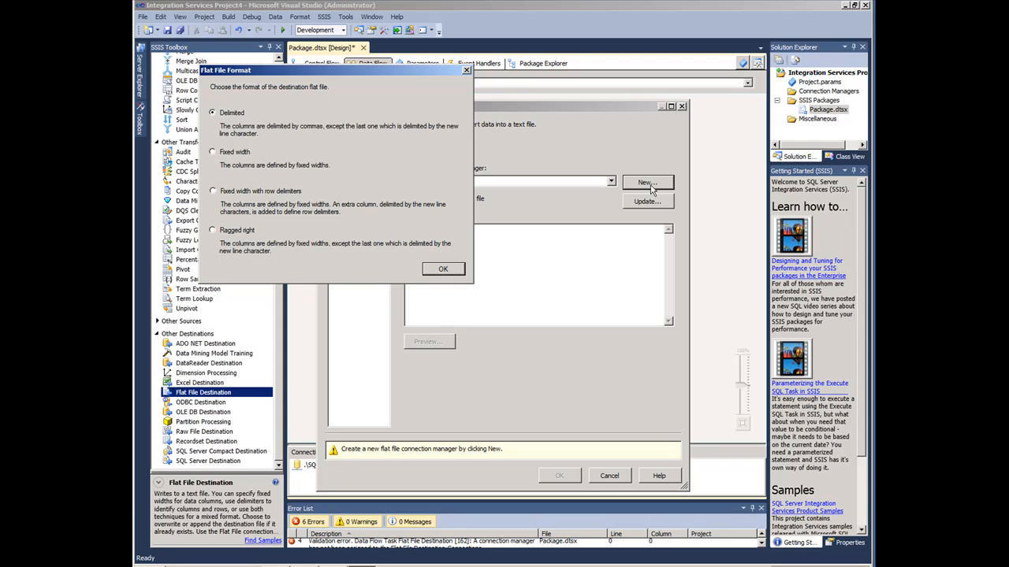
{"action": "left_click_drag", "start_coordinate": [258, 72], "coordinate": [377, 123]}
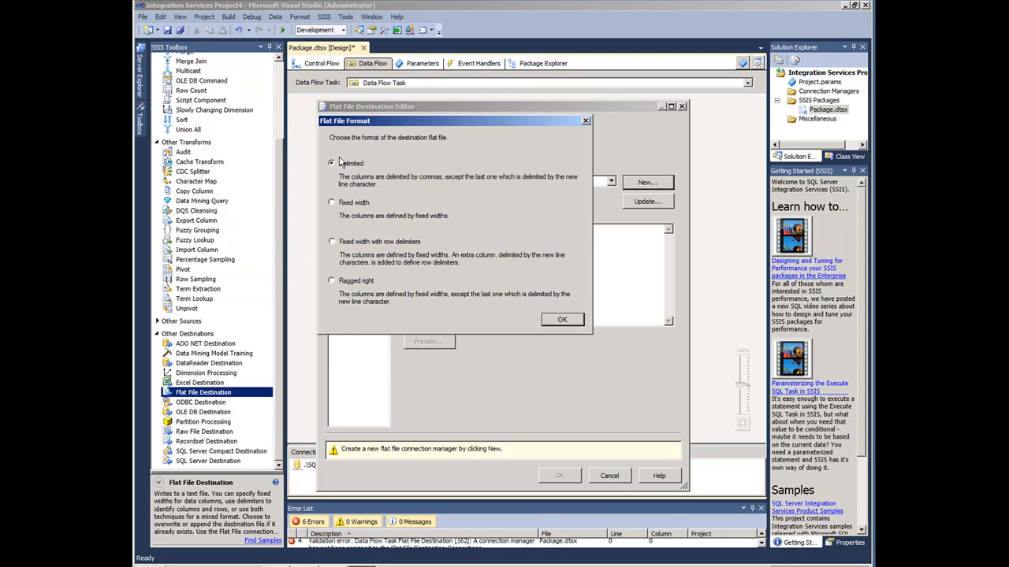
{"action": "left_click", "coordinate": [563, 320]}
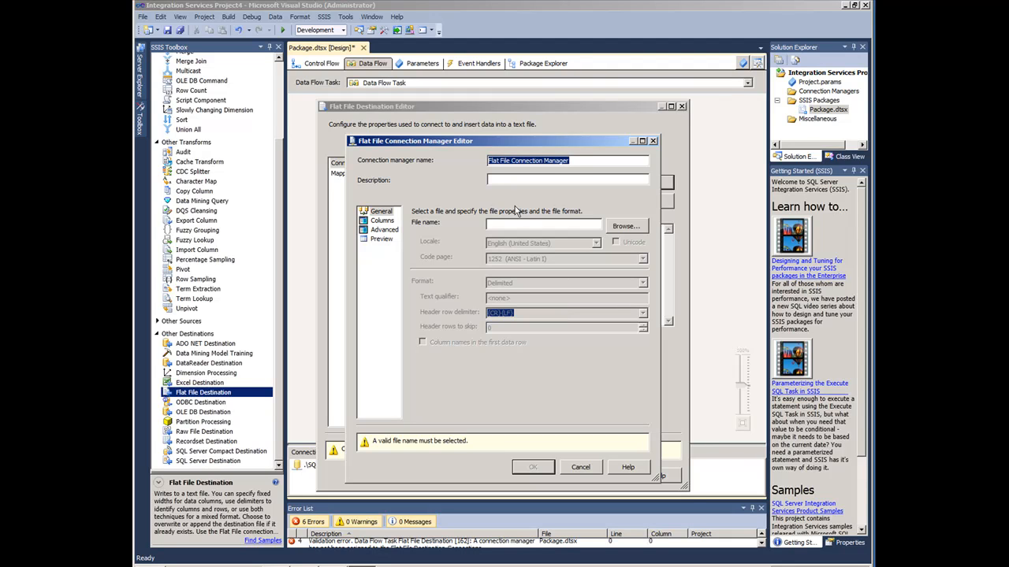
Name the flat file connection No_Matching, point it to c:\temp\NoMatching.txt with column names in the first data row, and accept it.
{"action": "type", "text": "No_"}
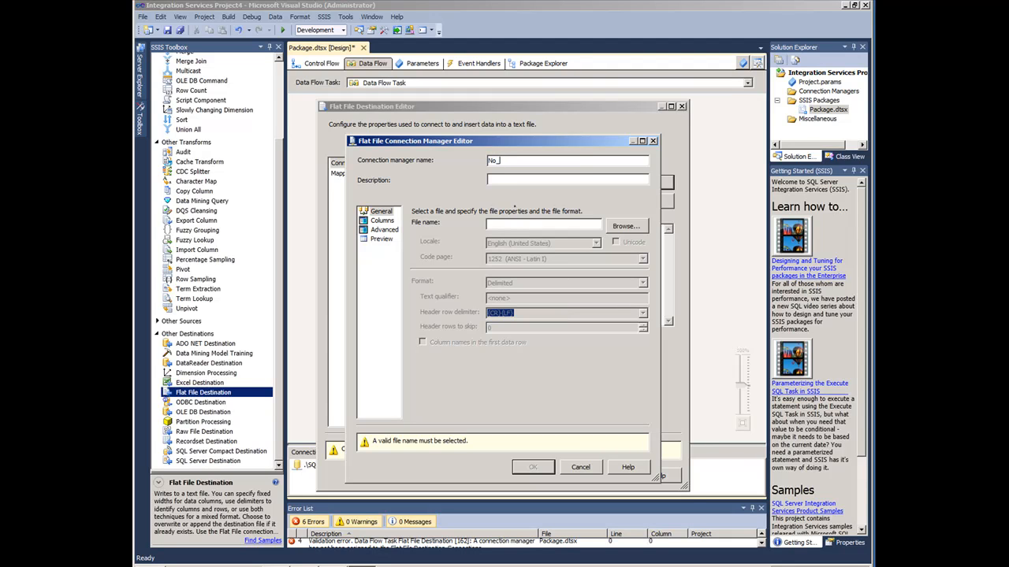
{"action": "type", "text": "Matching"}
{"action": "left_click", "coordinate": [567, 226]}
{"action": "type", "text": "c"}
{"action": "type", "text": ":\te"}
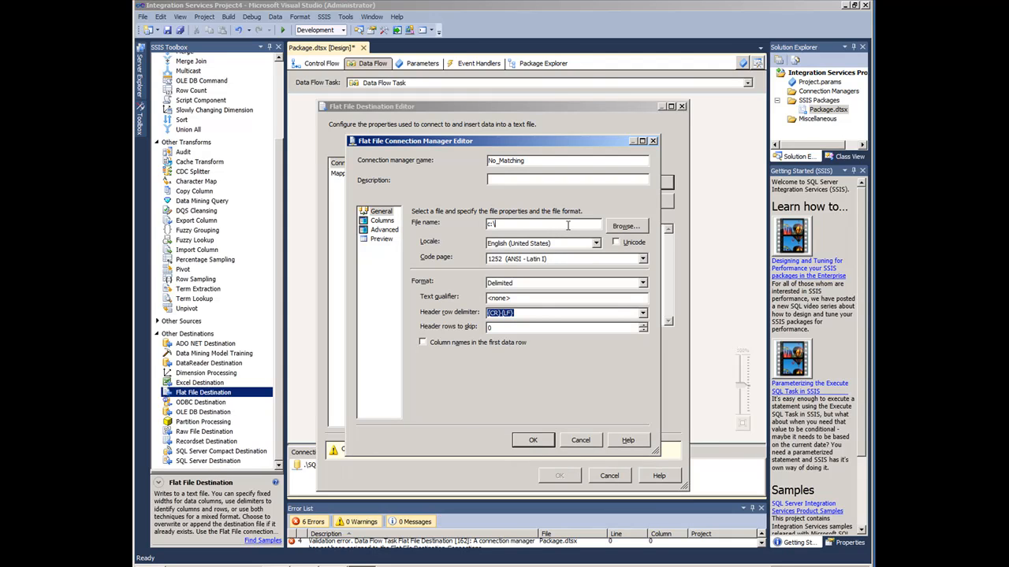
{"action": "type", "text": "mp\\NoMatching.txt"}
{"action": "left_click", "coordinate": [424, 344]}
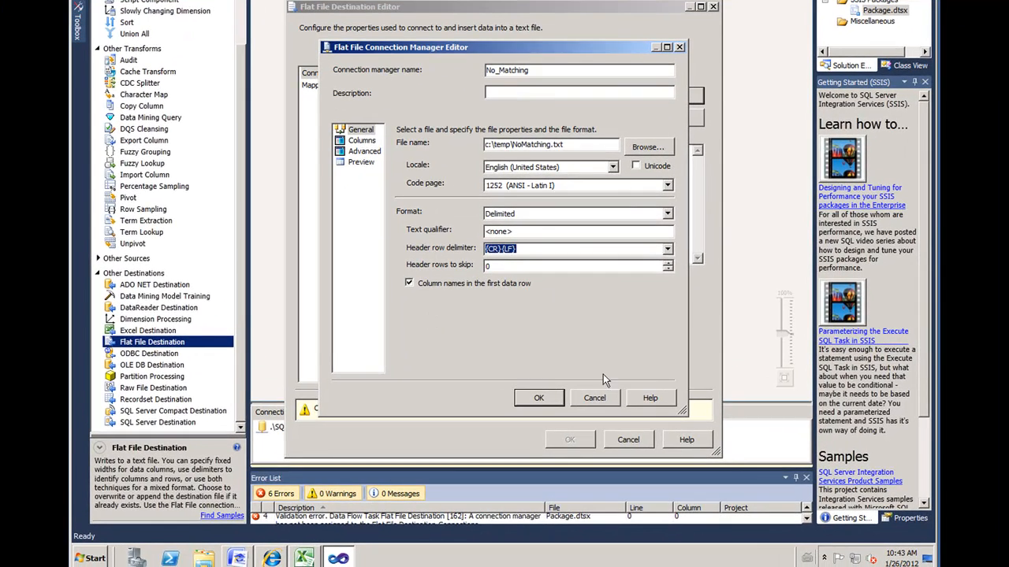
{"action": "left_click", "coordinate": [538, 398]}
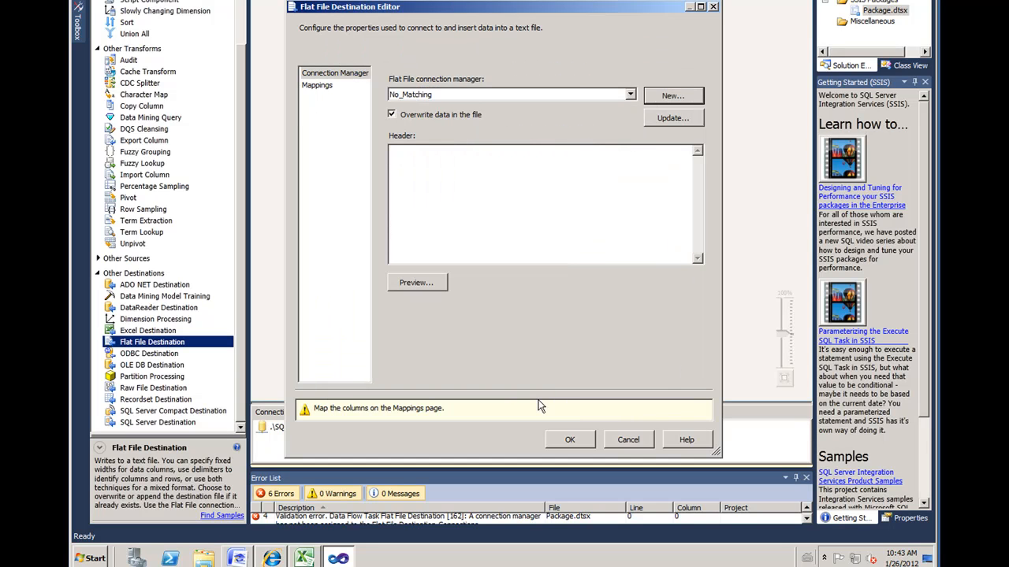
Review the Flat File Destination's input-to-destination column mappings and apply the destination settings.
{"action": "left_click", "coordinate": [328, 90]}
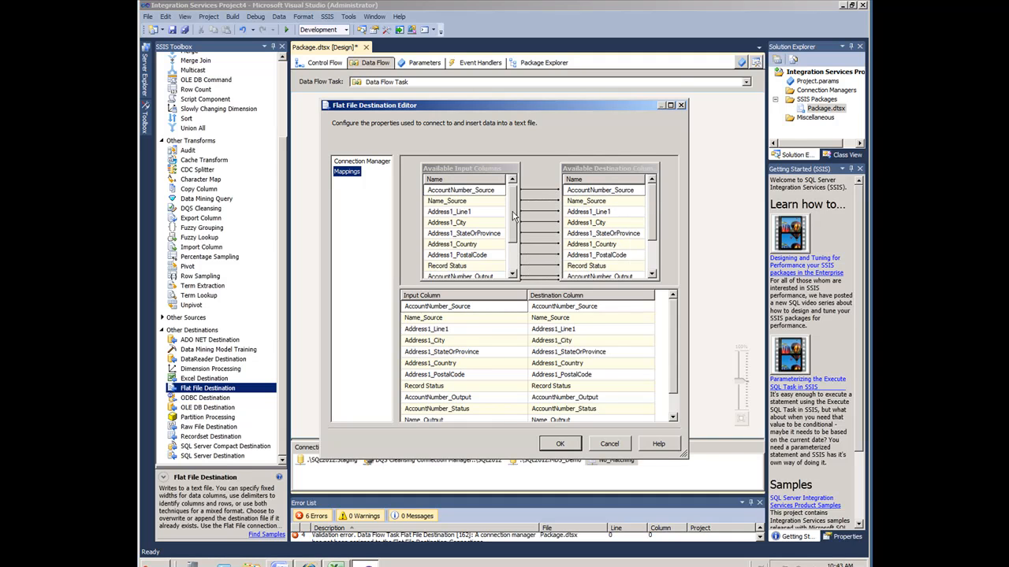
{"action": "scroll", "coordinate": [513, 213], "scroll_direction": "down", "scroll_amount": 2}
{"action": "scroll", "coordinate": [630, 232], "scroll_direction": "down", "scroll_amount": 2}
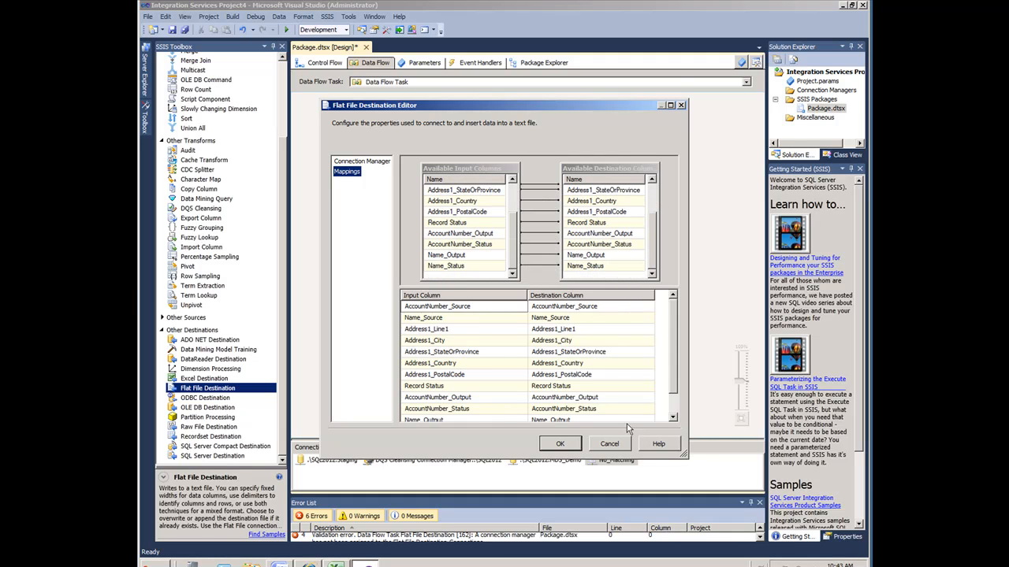
{"action": "left_click", "coordinate": [566, 447]}
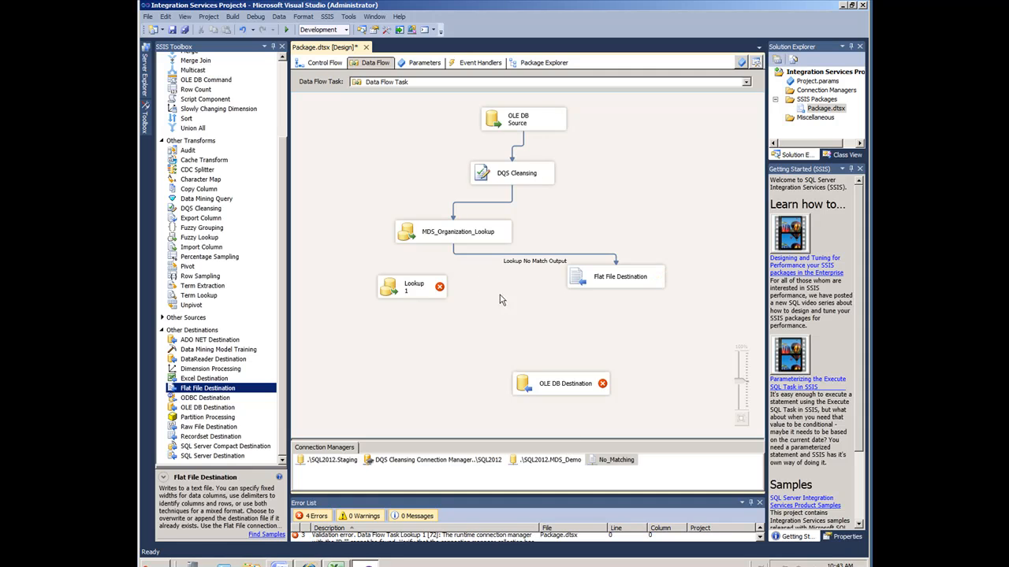
Move the Lookup 1 transformation lower in the data flow and rename it MDS_Project_Lookup.
{"action": "left_click_drag", "start_coordinate": [431, 286], "coordinate": [457, 331]}
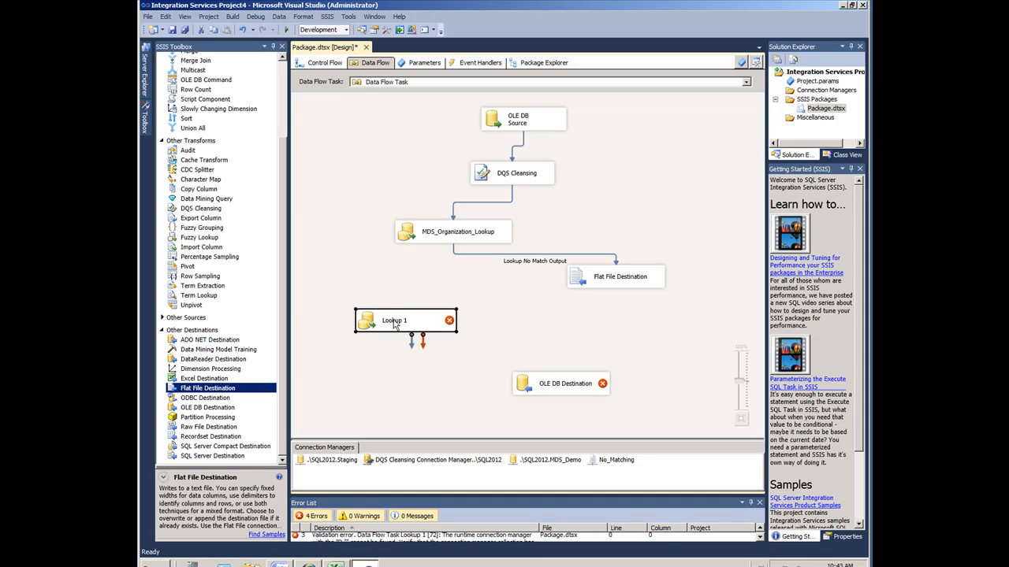
{"action": "double_click", "coordinate": [417, 329]}
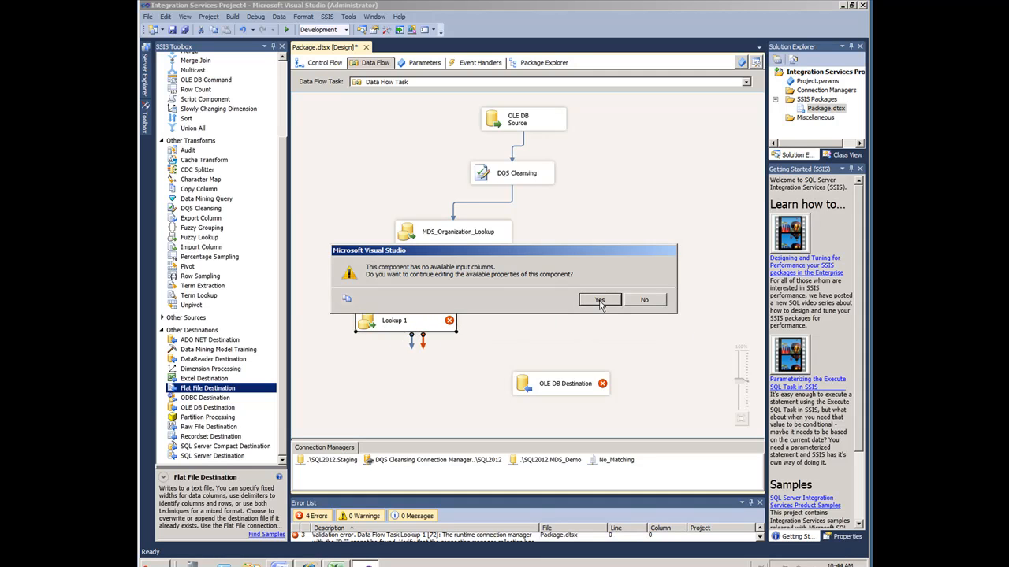
{"action": "left_click", "coordinate": [644, 299]}
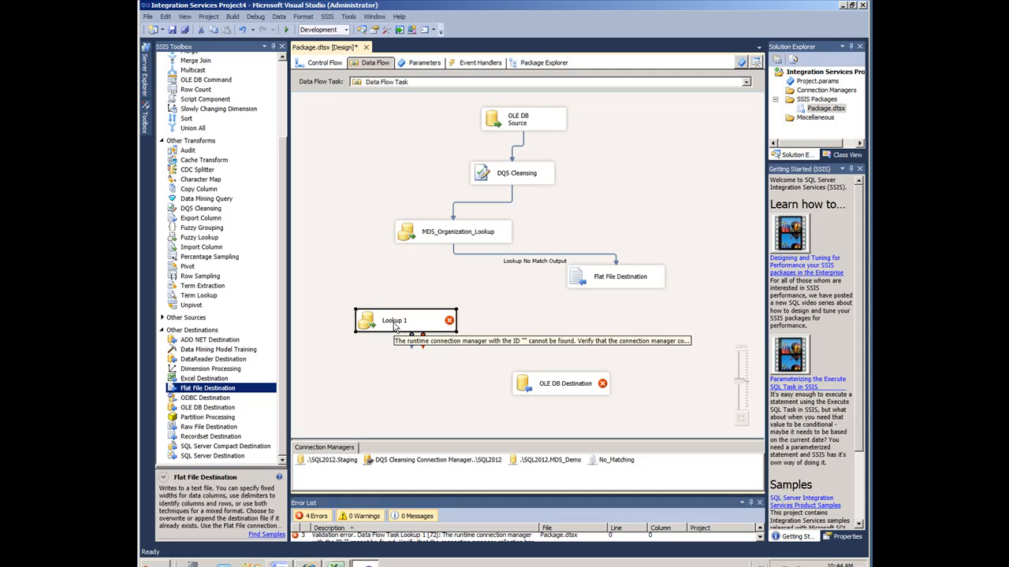
{"action": "left_click", "coordinate": [396, 324]}
{"action": "type", "text": "M"}
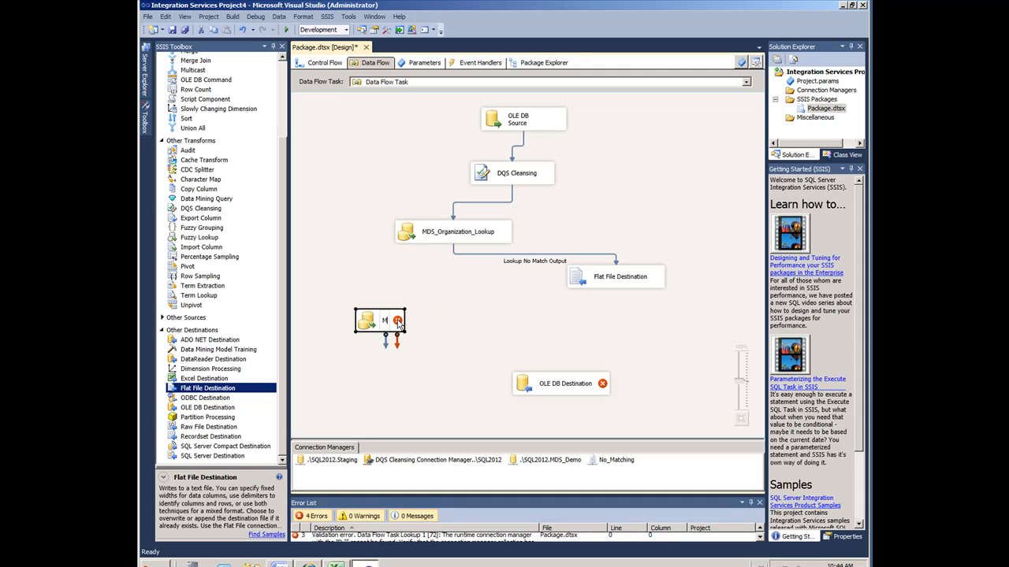
{"action": "type", "text": "DS_"}
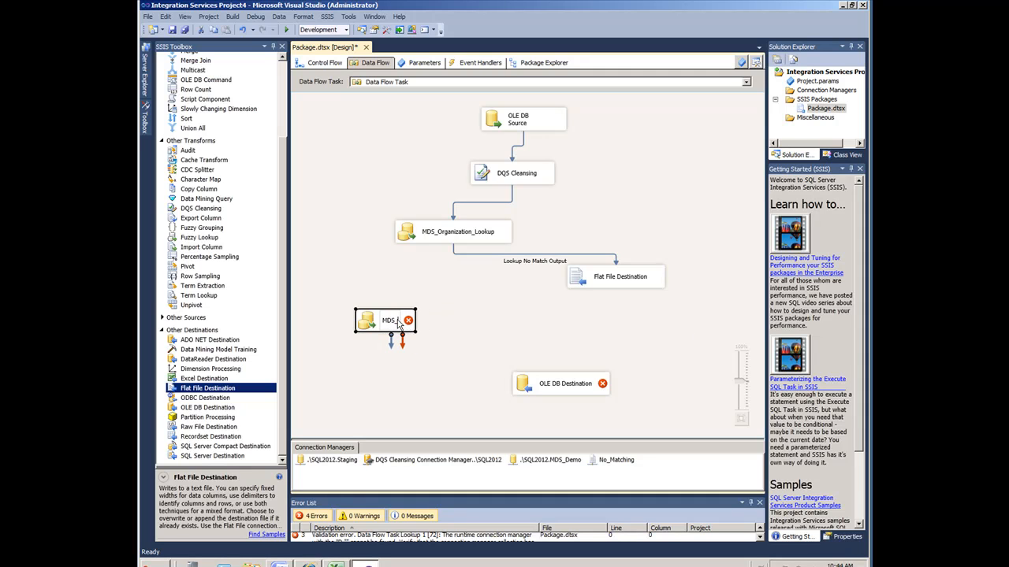
{"action": "type", "text": "Project"}
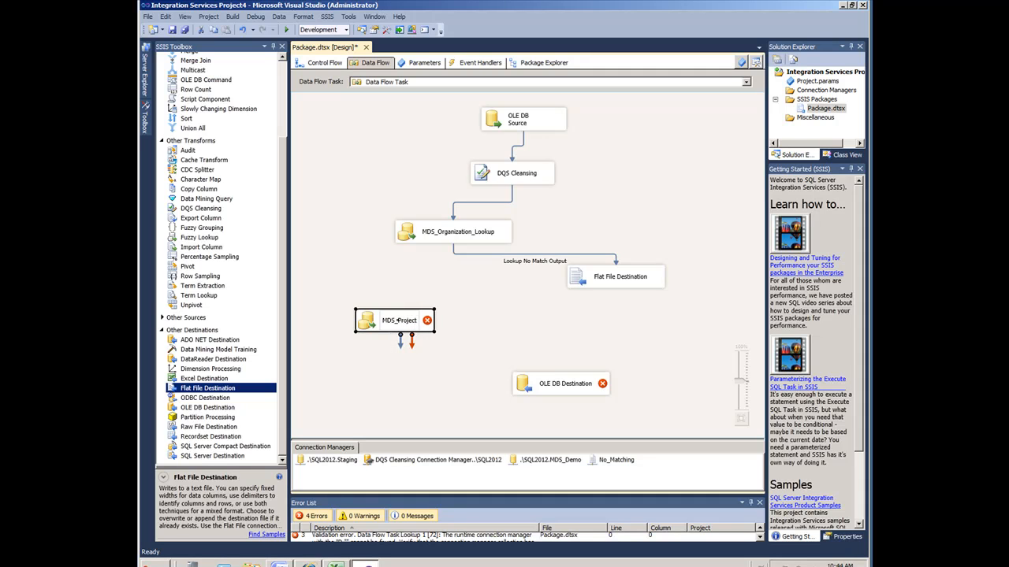
{"action": "type", "text": "_Looku"}
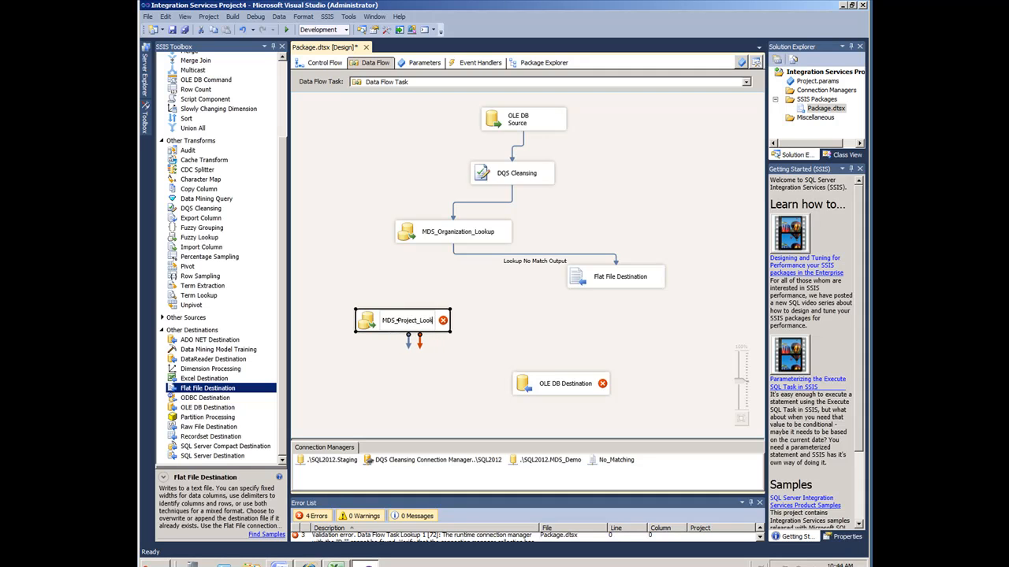
{"action": "type", "text": "p"}
{"action": "left_click", "coordinate": [413, 298]}
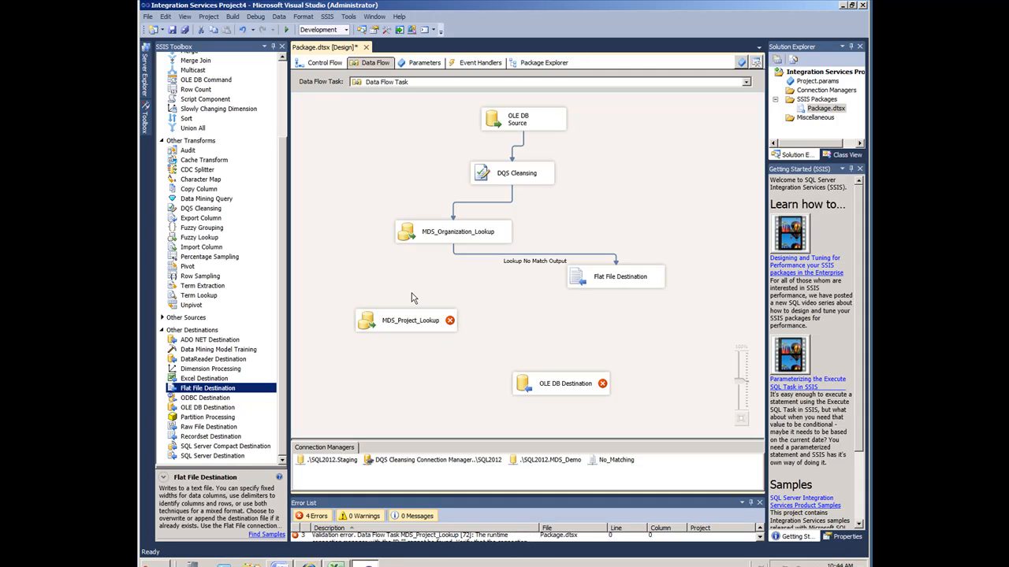
Connect the Lookup Match Output of MDS_Organization_Lookup to MDS_Project_Lookup.
{"action": "left_click", "coordinate": [441, 241]}
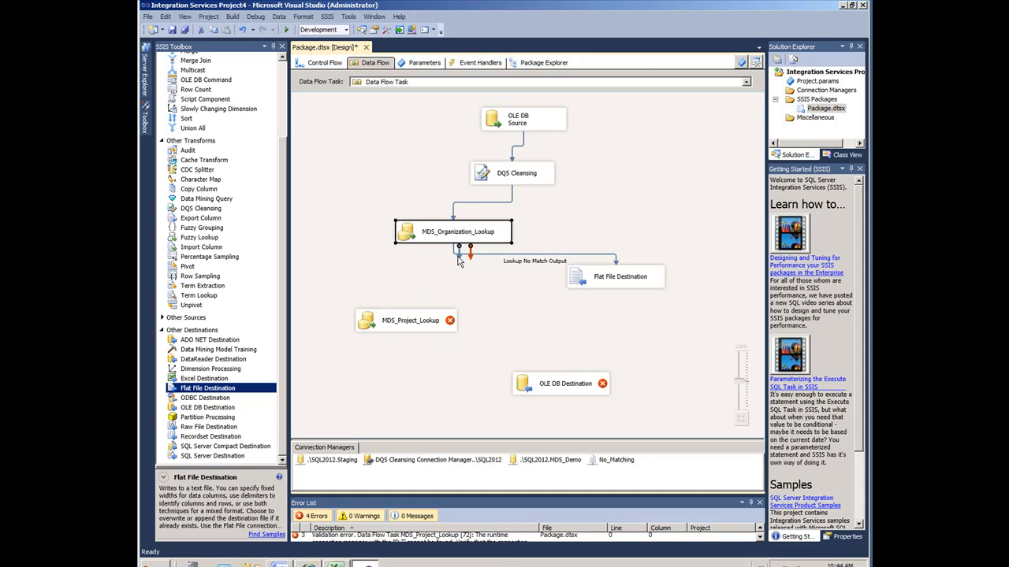
{"action": "left_click_drag", "start_coordinate": [459, 261], "coordinate": [414, 316]}
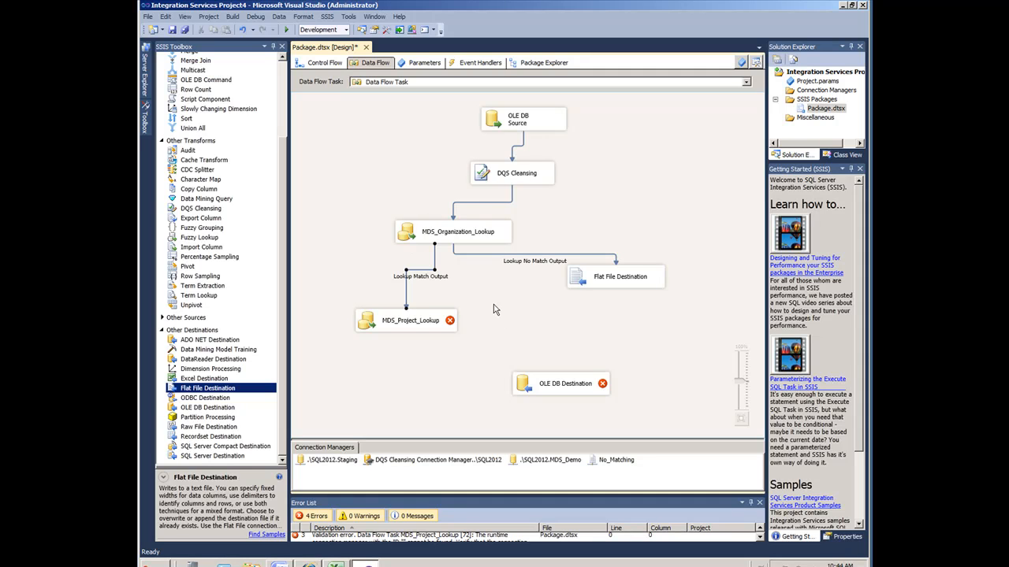
{"action": "left_click", "coordinate": [464, 370]}
Set MDS_Project_Lookup to use the .\SQL2012.Staging connection and the [dbo].[COMMERCIAL_INDUSTRIAL_SOURCE] table.
{"action": "double_click", "coordinate": [411, 328]}
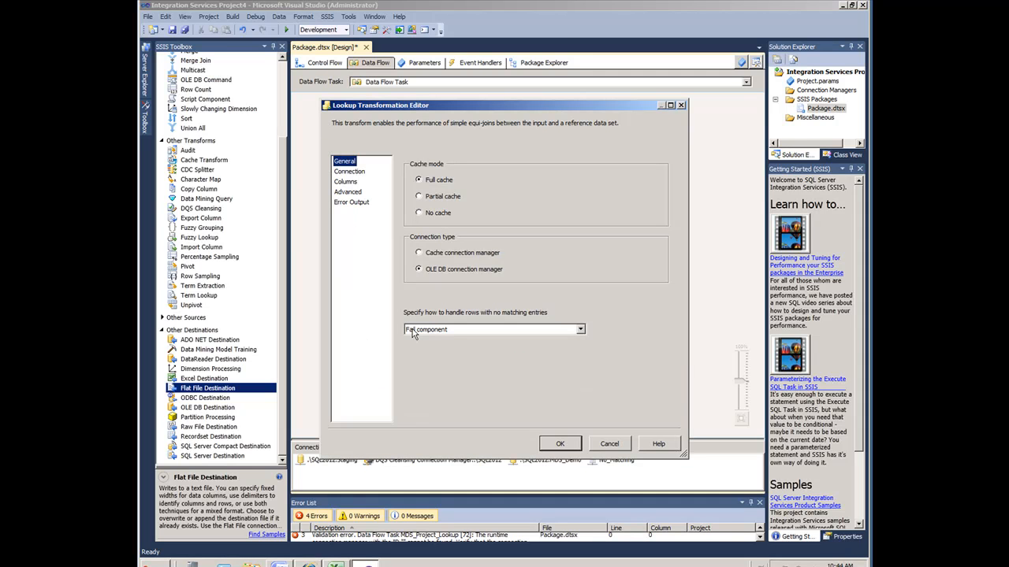
{"action": "left_click", "coordinate": [349, 171]}
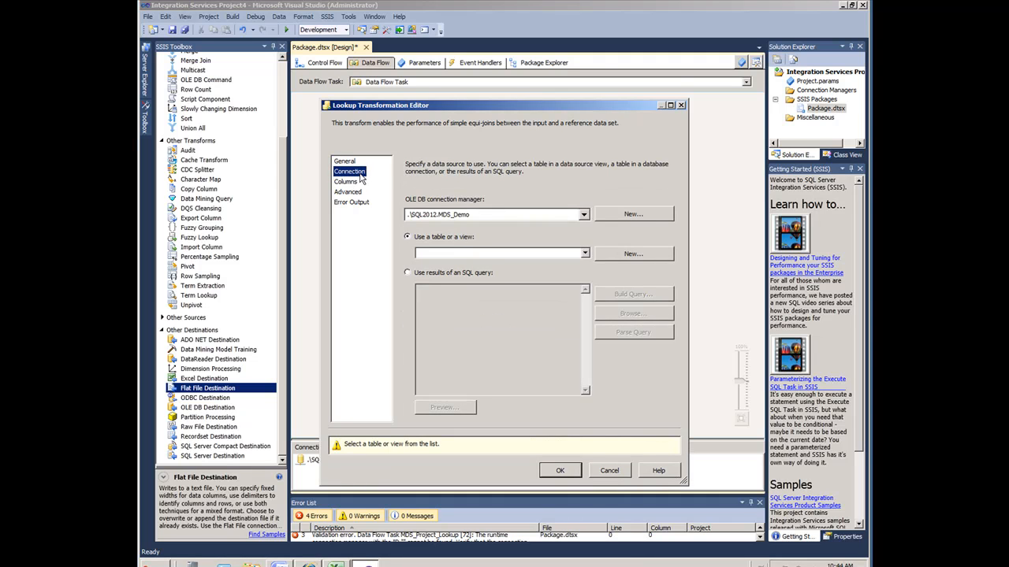
{"action": "left_click", "coordinate": [584, 215]}
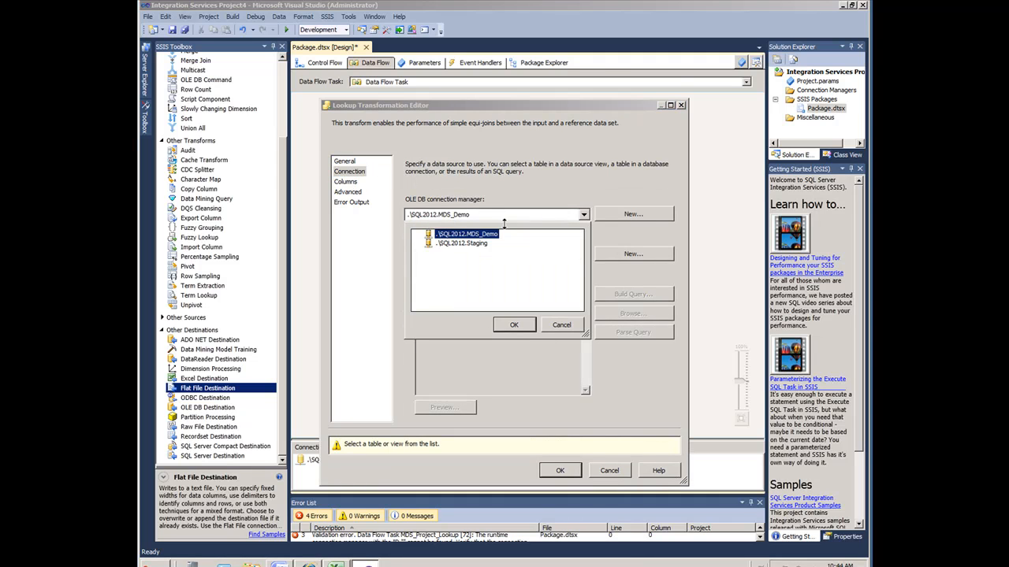
{"action": "left_click", "coordinate": [479, 245]}
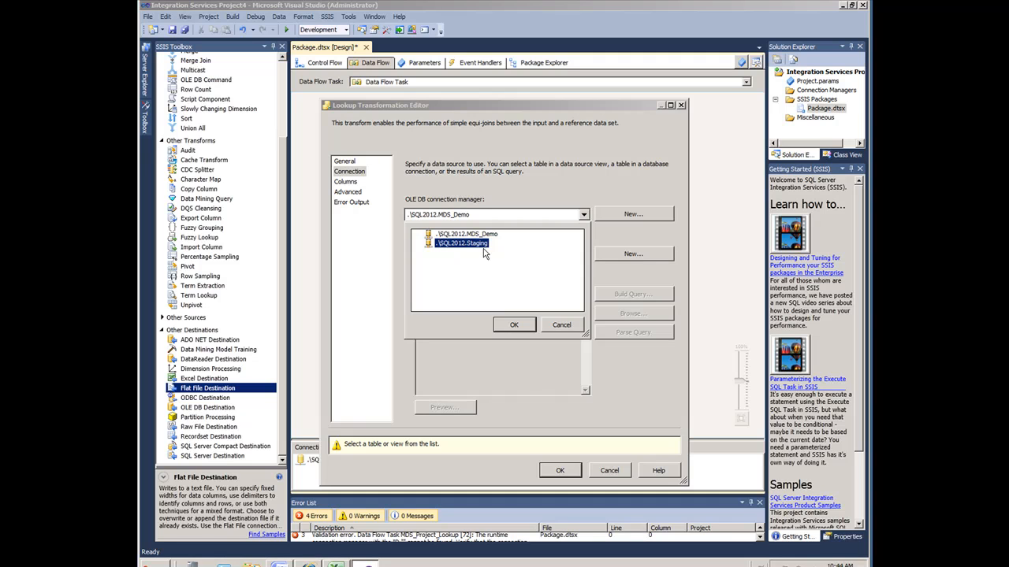
{"action": "left_click", "coordinate": [508, 331]}
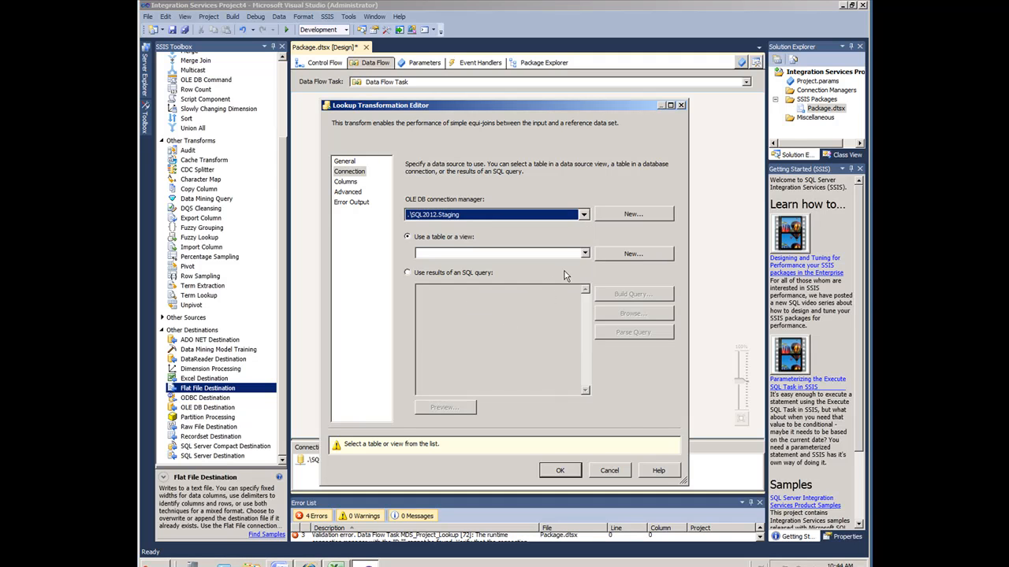
{"action": "left_click", "coordinate": [584, 254]}
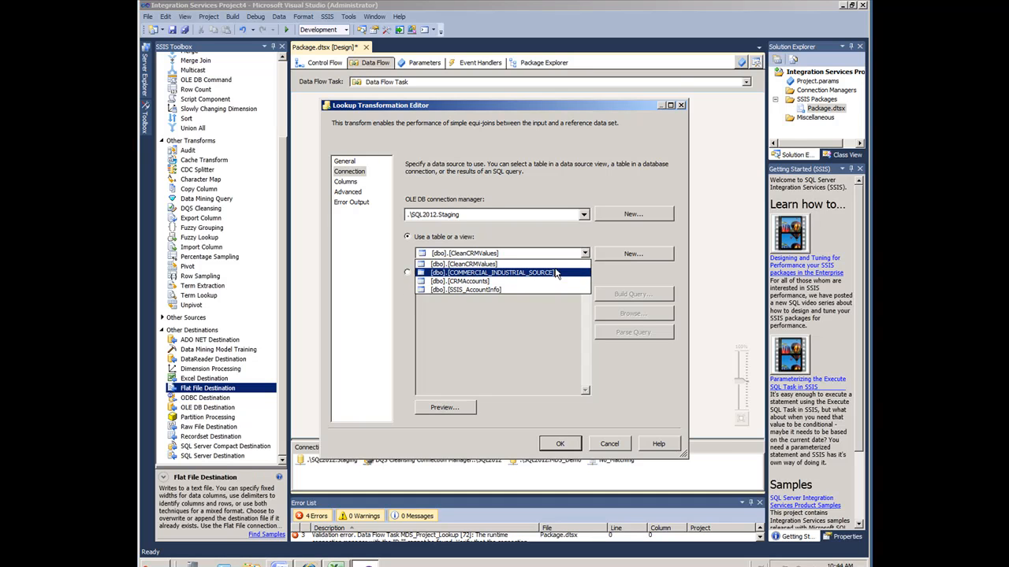
{"action": "left_click", "coordinate": [560, 274]}
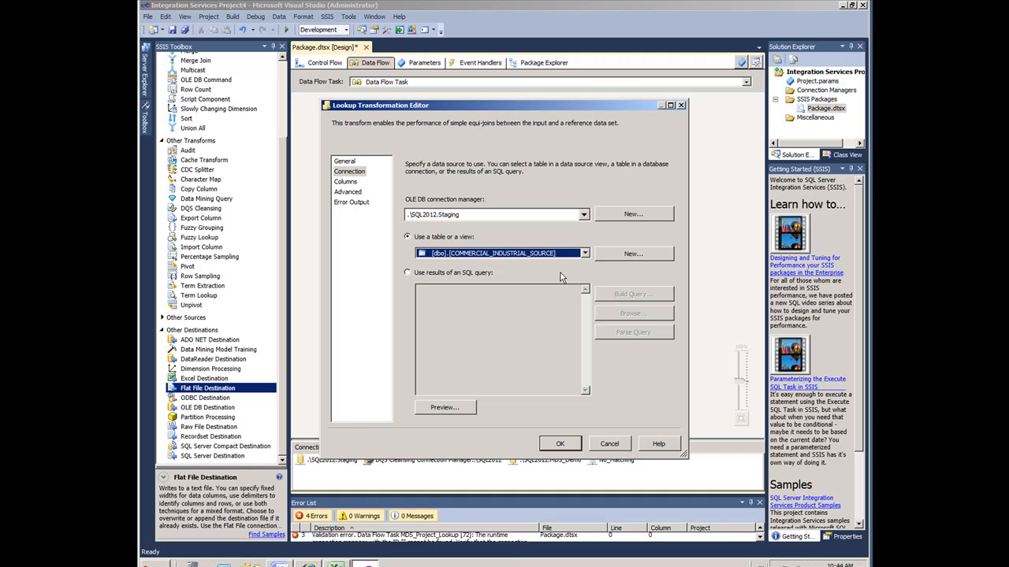
Try to map the Code input column to the PROJECT_NUM lookup column in MDS_Project_Lookup, and apply the lookup's connection settings.
{"action": "left_click", "coordinate": [345, 182]}
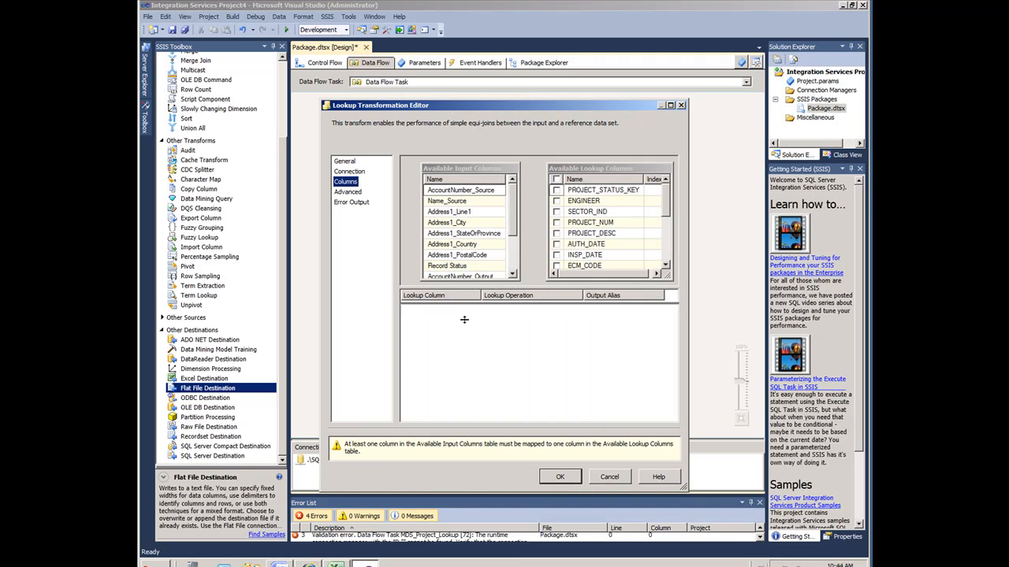
{"action": "left_click_drag", "start_coordinate": [464, 306], "coordinate": [469, 355]}
{"action": "left_click_drag", "start_coordinate": [468, 287], "coordinate": [464, 341]}
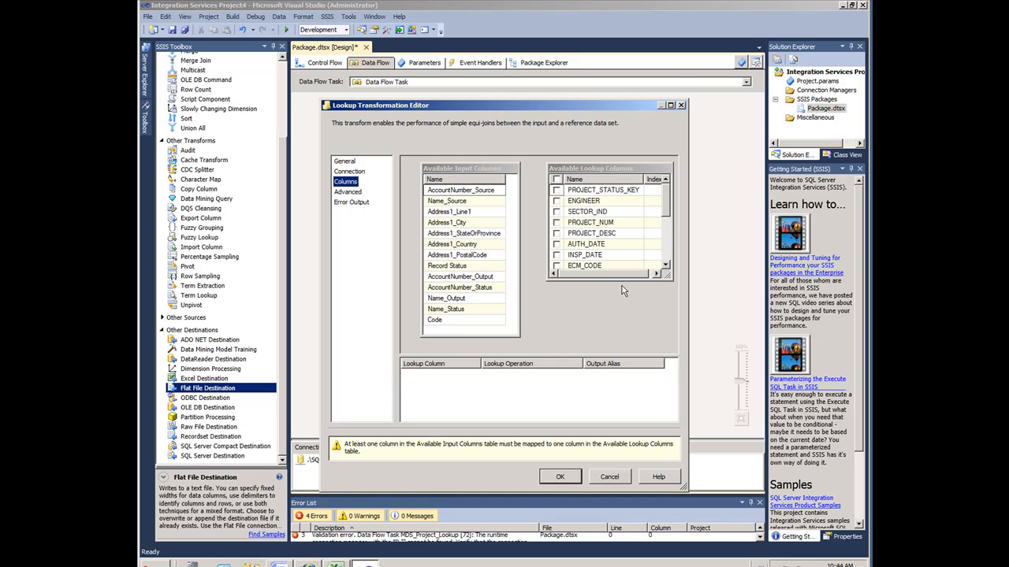
{"action": "left_click_drag", "start_coordinate": [620, 280], "coordinate": [620, 337]}
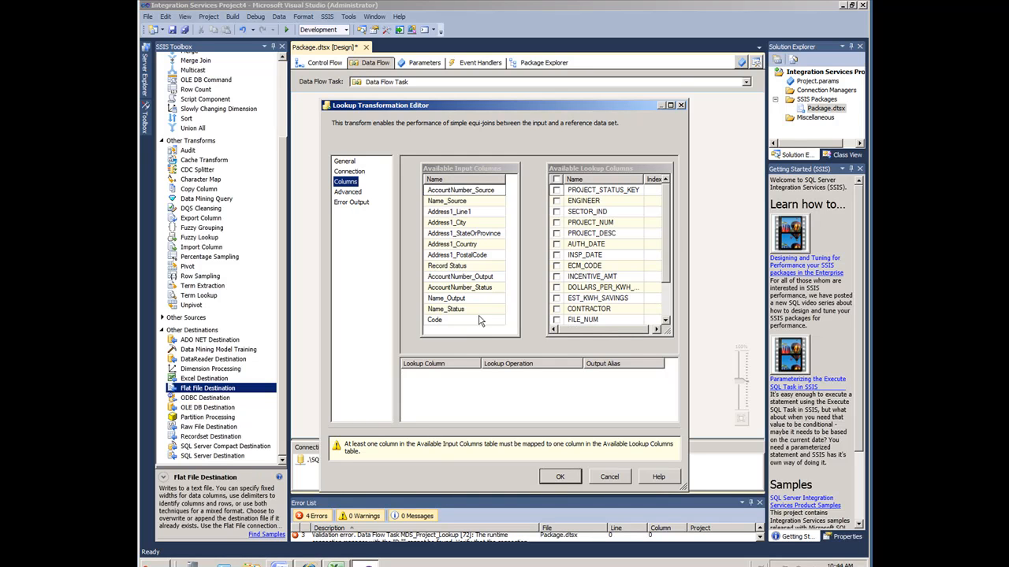
{"action": "left_click", "coordinate": [465, 321]}
{"action": "left_click_drag", "start_coordinate": [463, 326], "coordinate": [604, 226]}
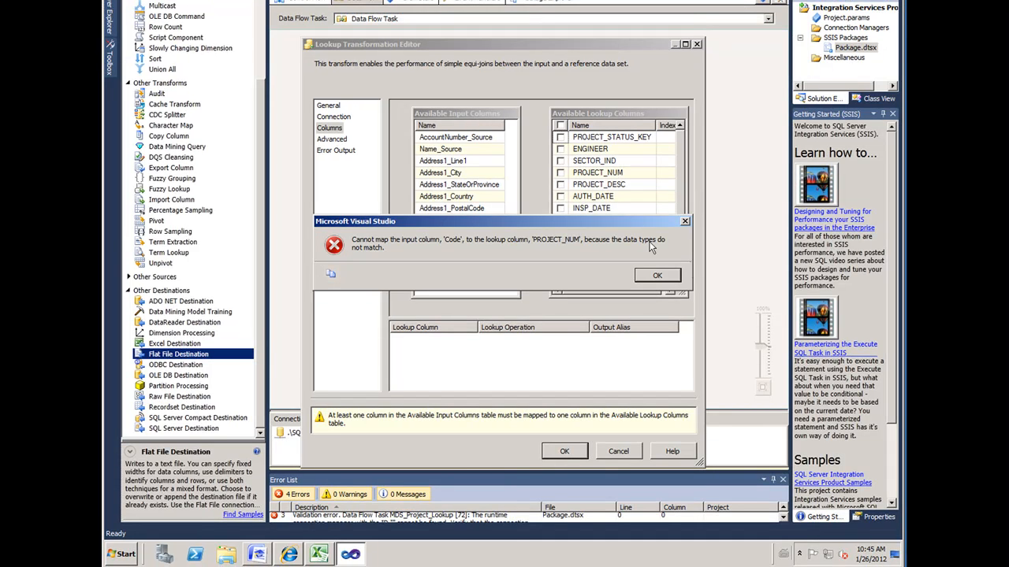
{"action": "left_click", "coordinate": [671, 279]}
{"action": "left_click", "coordinate": [565, 452]}
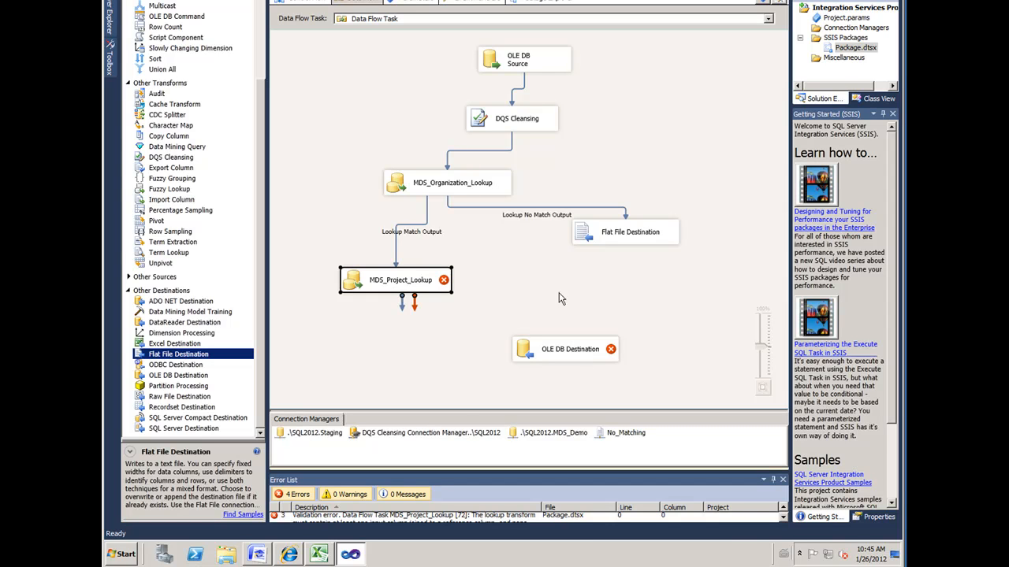
Delete the path between MDS_Organization_Lookup and MDS_Project_Lookup, and move MDS_Project_Lookup lower to make room between them.
{"action": "left_click", "coordinate": [411, 225]}
{"action": "key", "text": "Delete"}
{"action": "left_click_drag", "start_coordinate": [404, 273], "coordinate": [388, 294]}
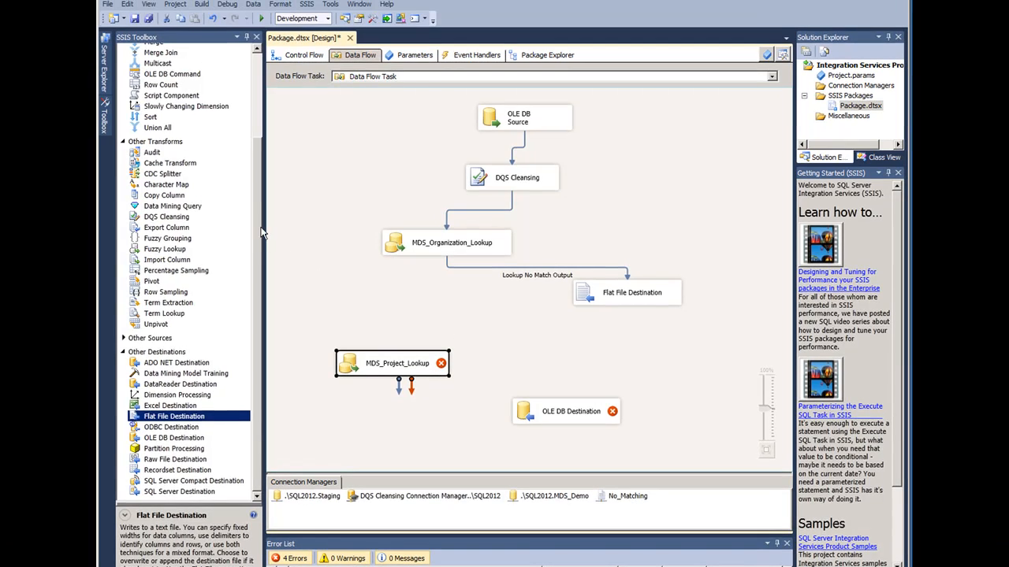
Add a widened Data Conversion transformation above MDS_Project_Lookup and feed it from the Lookup Match Output of MDS_Organization_Lookup.
{"action": "scroll", "coordinate": [257, 87], "scroll_direction": "up", "scroll_amount": 3}
{"action": "scroll", "coordinate": [255, 134], "scroll_direction": "up", "scroll_amount": 1}
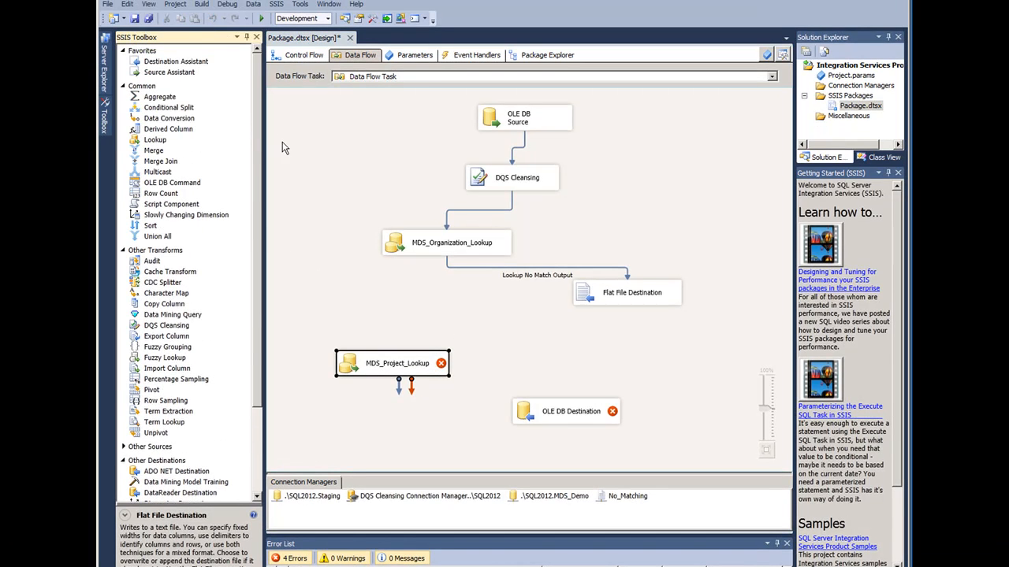
{"action": "left_click", "coordinate": [162, 119]}
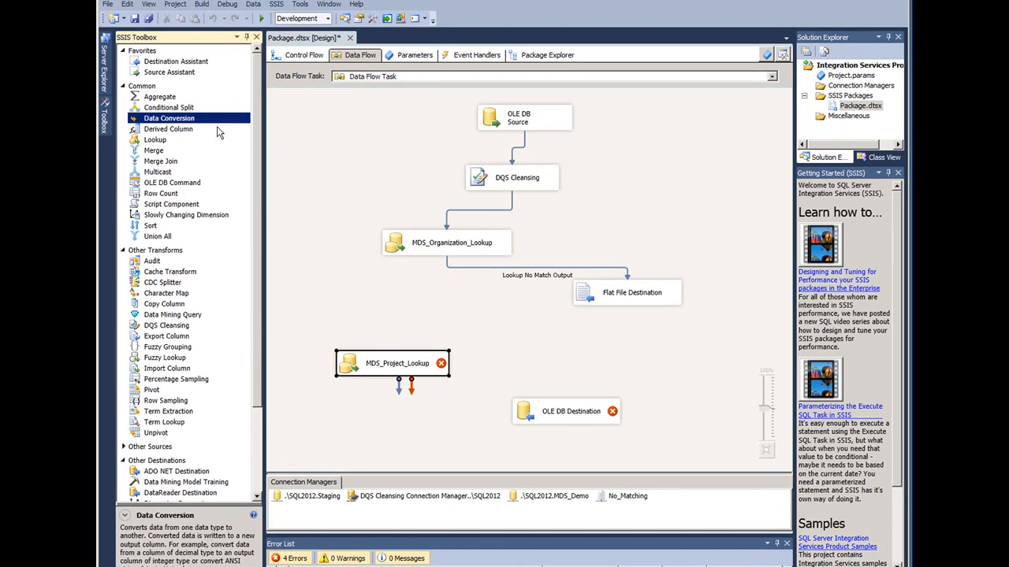
{"action": "left_click_drag", "start_coordinate": [162, 122], "coordinate": [400, 329]}
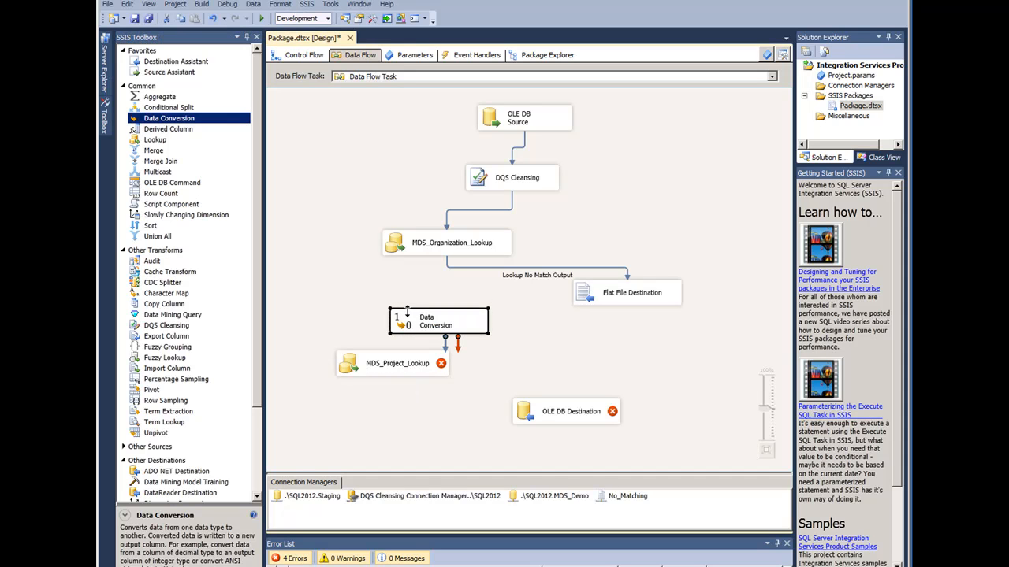
{"action": "left_click_drag", "start_coordinate": [407, 314], "coordinate": [372, 296]}
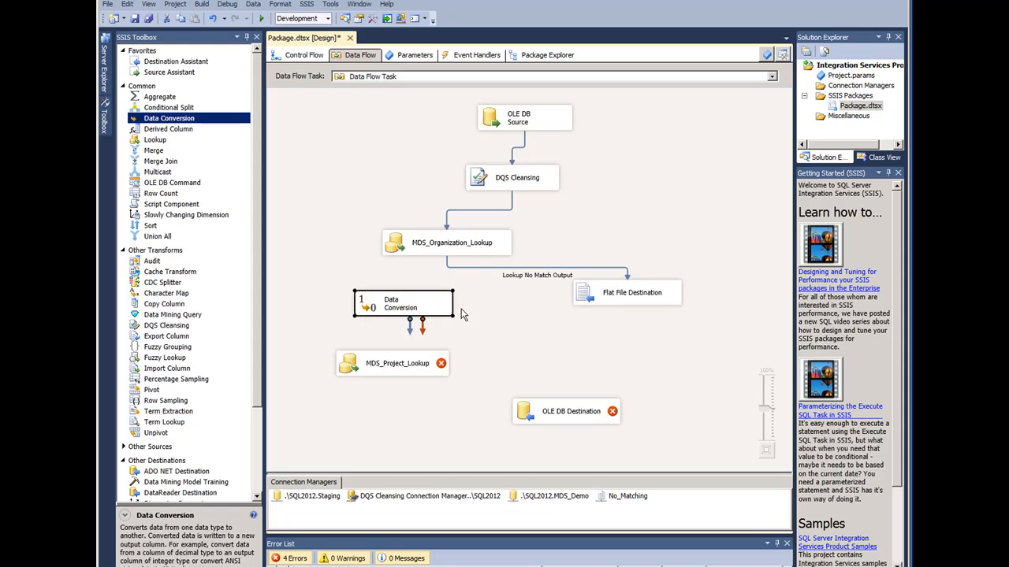
{"action": "left_click_drag", "start_coordinate": [449, 306], "coordinate": [473, 307]}
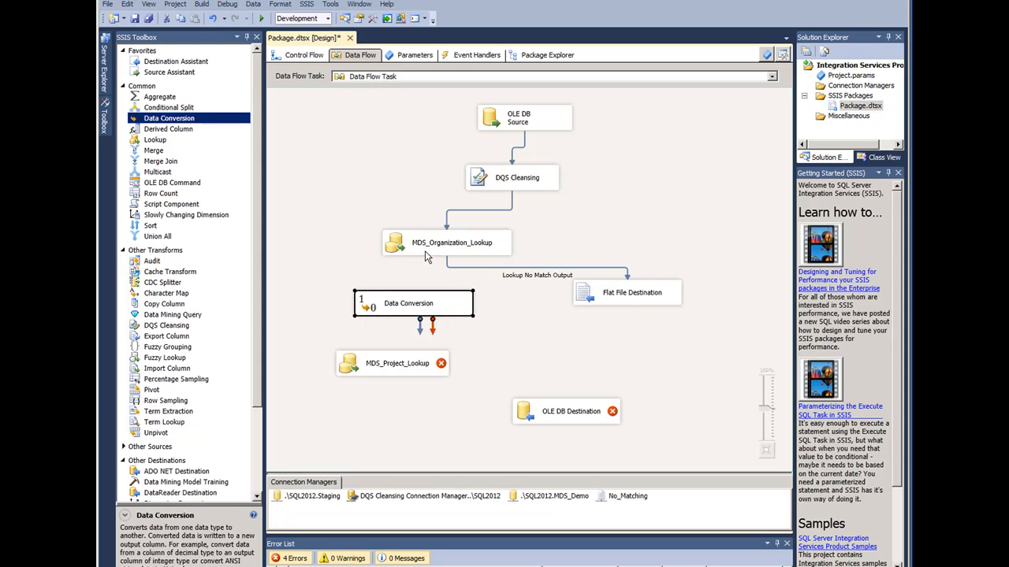
{"action": "left_click", "coordinate": [427, 252]}
{"action": "left_click_drag", "start_coordinate": [453, 263], "coordinate": [406, 301]}
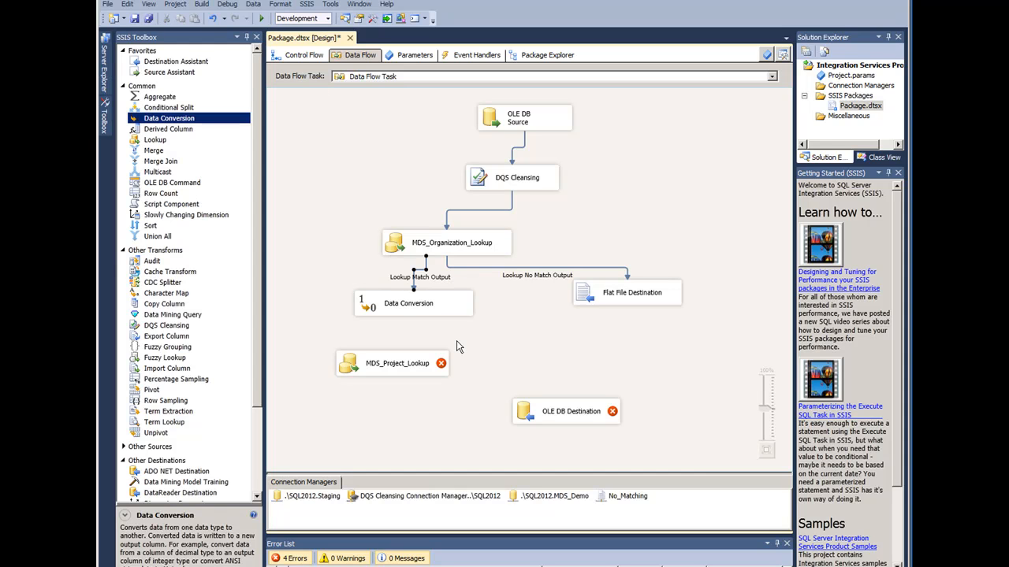
Select the Code column for conversion in the Data Conversion transformation and set its output alias to Code_ANSI.
{"action": "double_click", "coordinate": [454, 311]}
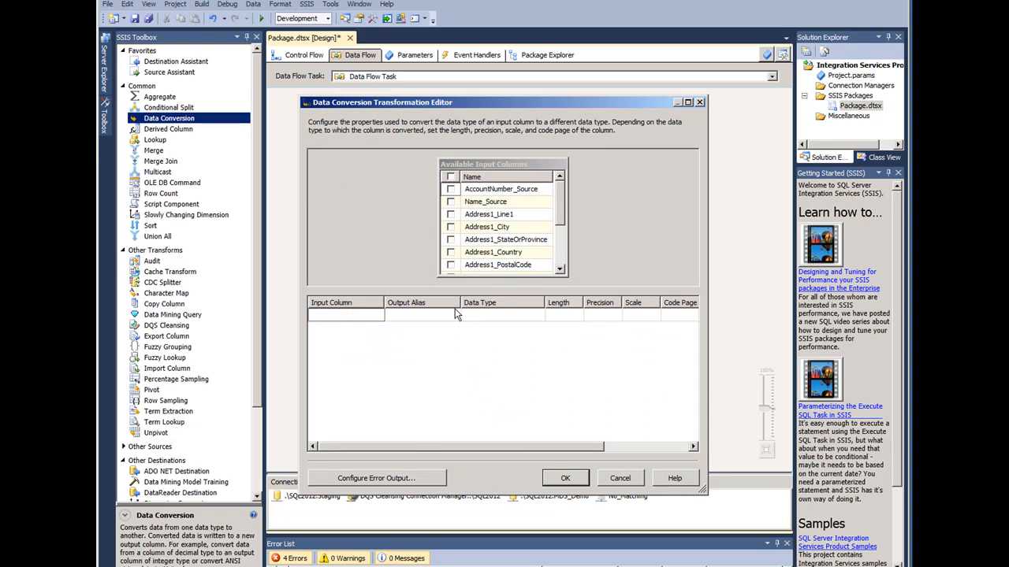
{"action": "left_click_drag", "start_coordinate": [559, 221], "coordinate": [557, 275]}
{"action": "left_click", "coordinate": [451, 265]}
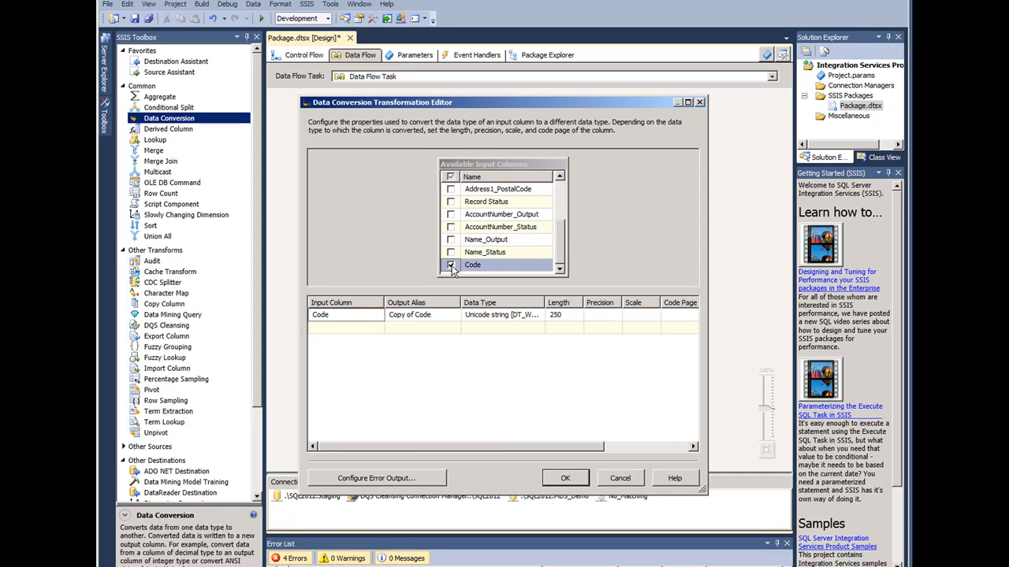
{"action": "left_click", "coordinate": [436, 314]}
{"action": "left_click_drag", "start_coordinate": [432, 315], "coordinate": [386, 315]}
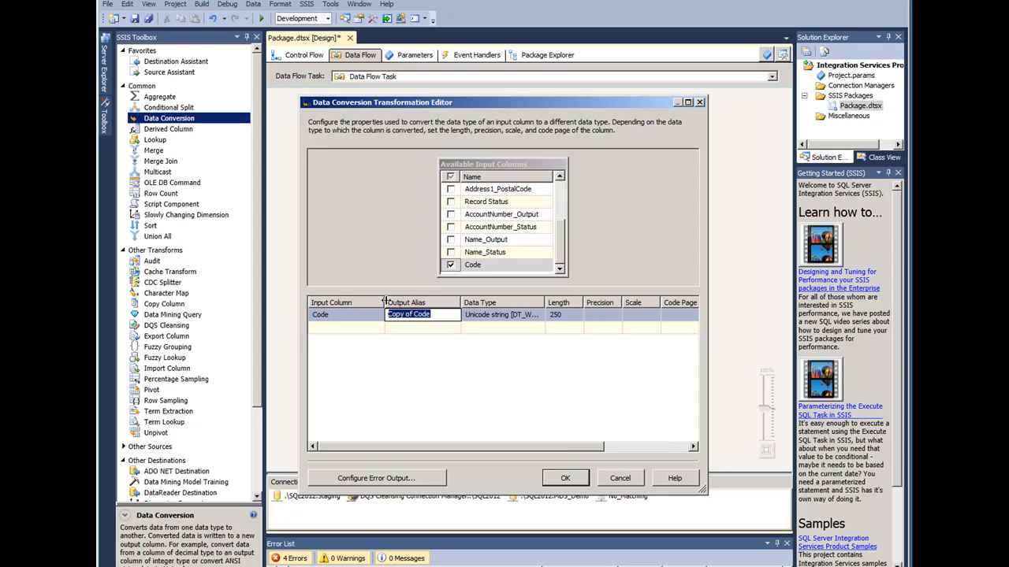
{"action": "type", "text": "Code_ANSI"}
Convert Code_ANSI to data type string [DT_STR] with length 10 and apply the conversion settings.
{"action": "left_click", "coordinate": [533, 315]}
{"action": "left_click", "coordinate": [538, 315]}
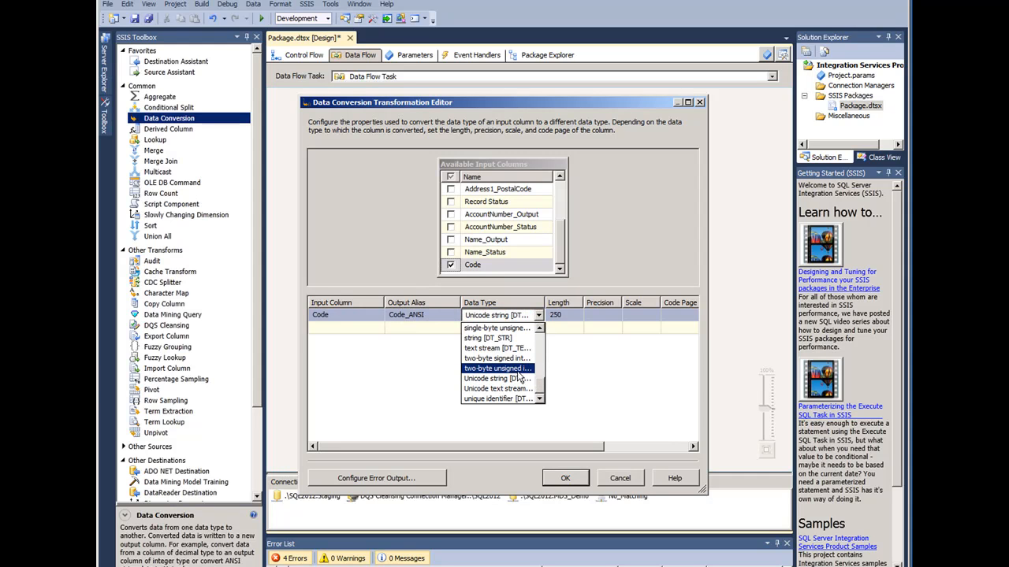
{"action": "left_click", "coordinate": [494, 338]}
{"action": "left_click", "coordinate": [559, 315]}
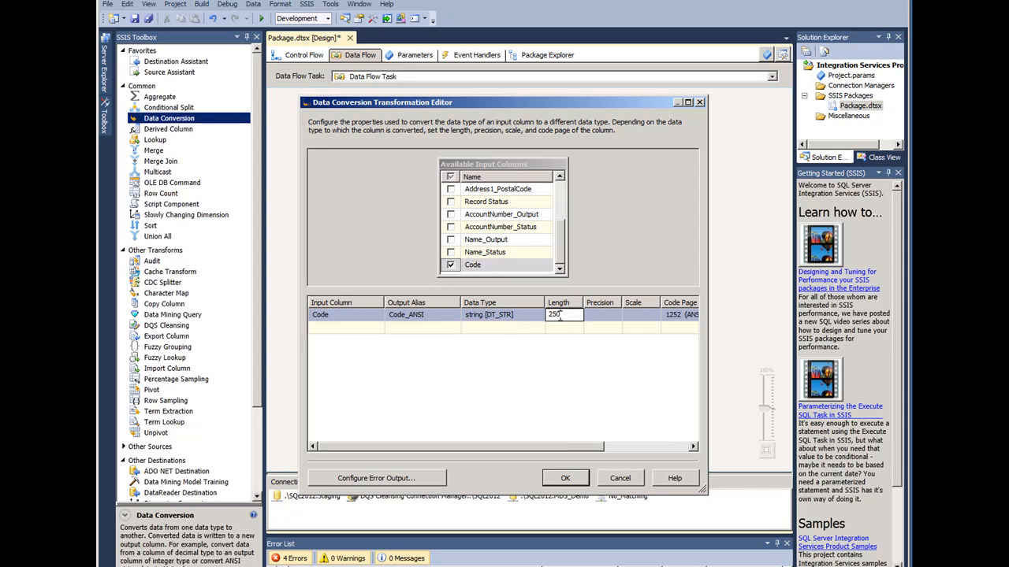
{"action": "left_click_drag", "start_coordinate": [563, 313], "coordinate": [544, 315]}
{"action": "type", "text": "10"}
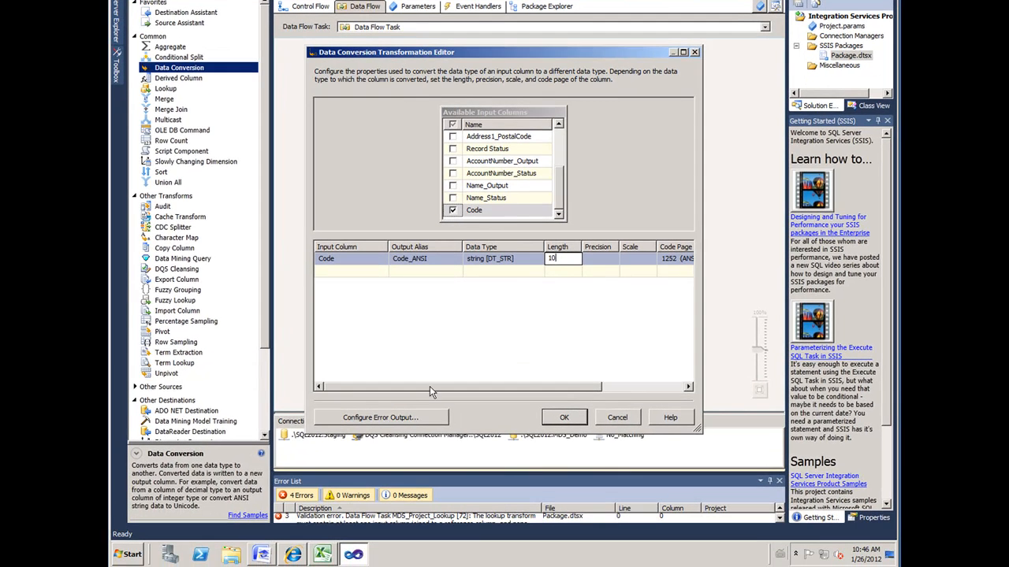
{"action": "left_click", "coordinate": [574, 424]}
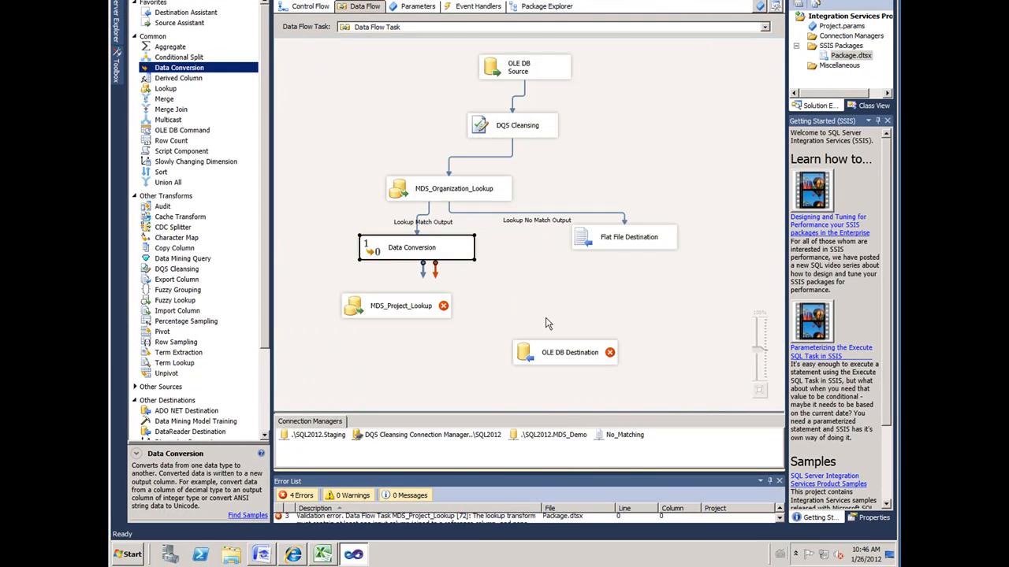
Connect Data Conversion to MDS_Project_Lookup and map the Code_ANSI input column to the PROJECT_NUM lookup column.
{"action": "left_click_drag", "start_coordinate": [423, 270], "coordinate": [402, 303]}
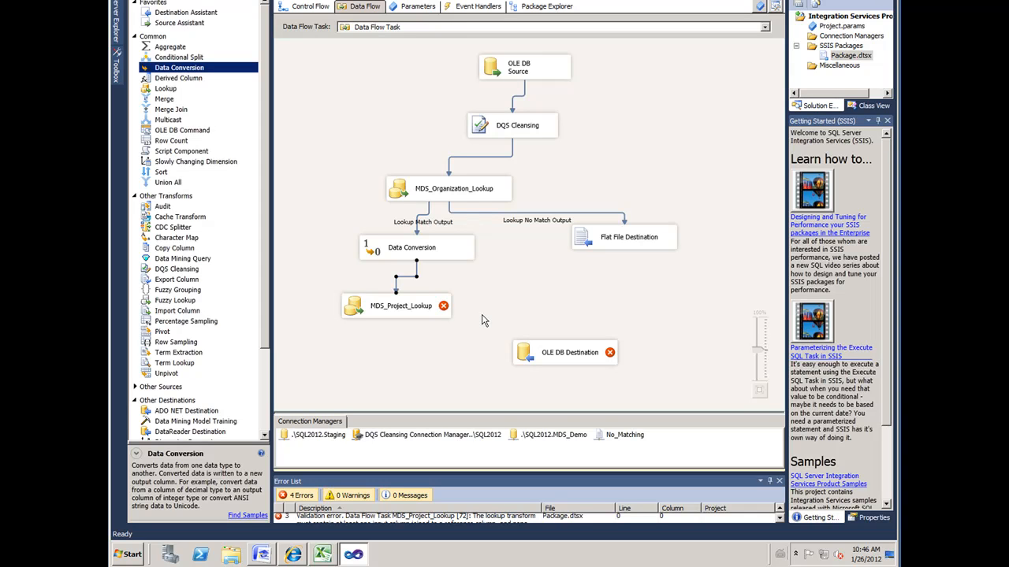
{"action": "double_click", "coordinate": [409, 307]}
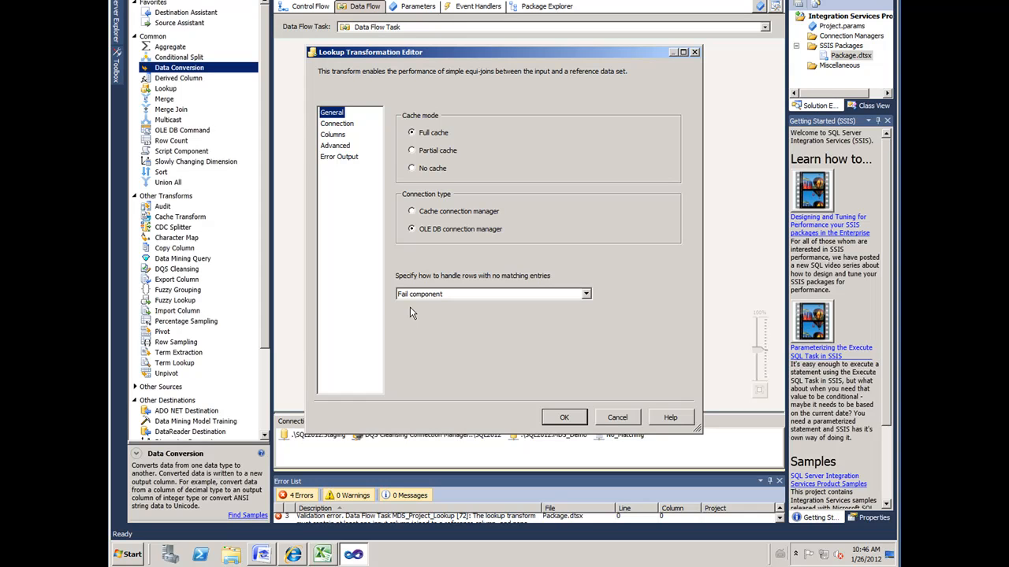
{"action": "left_click", "coordinate": [344, 126]}
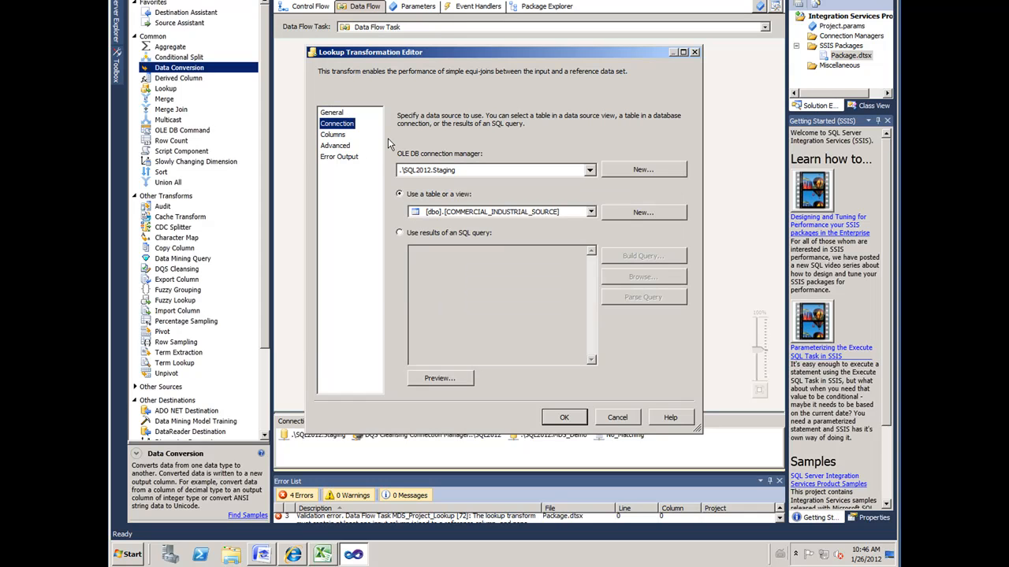
{"action": "left_click", "coordinate": [335, 135]}
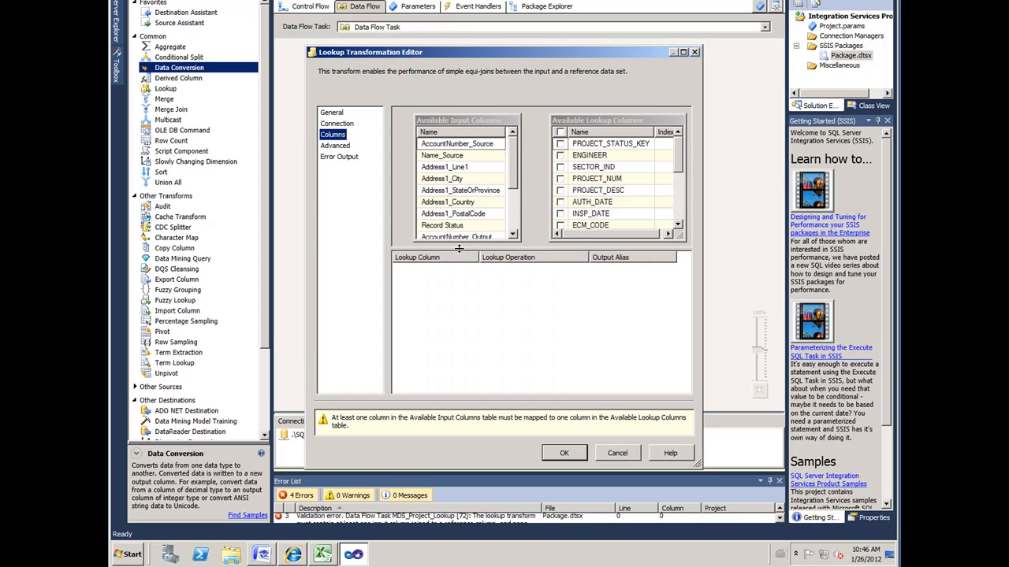
{"action": "left_click_drag", "start_coordinate": [459, 249], "coordinate": [465, 332]}
{"action": "left_click_drag", "start_coordinate": [514, 172], "coordinate": [623, 178]}
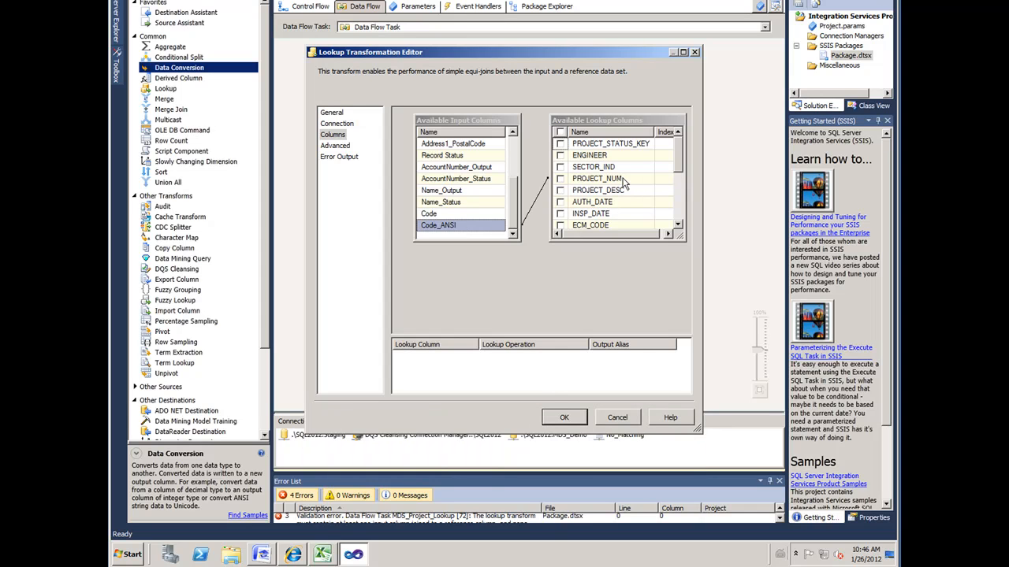
Return EST_KWH_SAVINGS, INCENTIVE_AMT and PROJECT_COST as new columns from MDS_Project_Lookup and apply the lookup settings.
{"action": "left_click", "coordinate": [609, 245]}
{"action": "left_click_drag", "start_coordinate": [604, 242], "coordinate": [605, 301]}
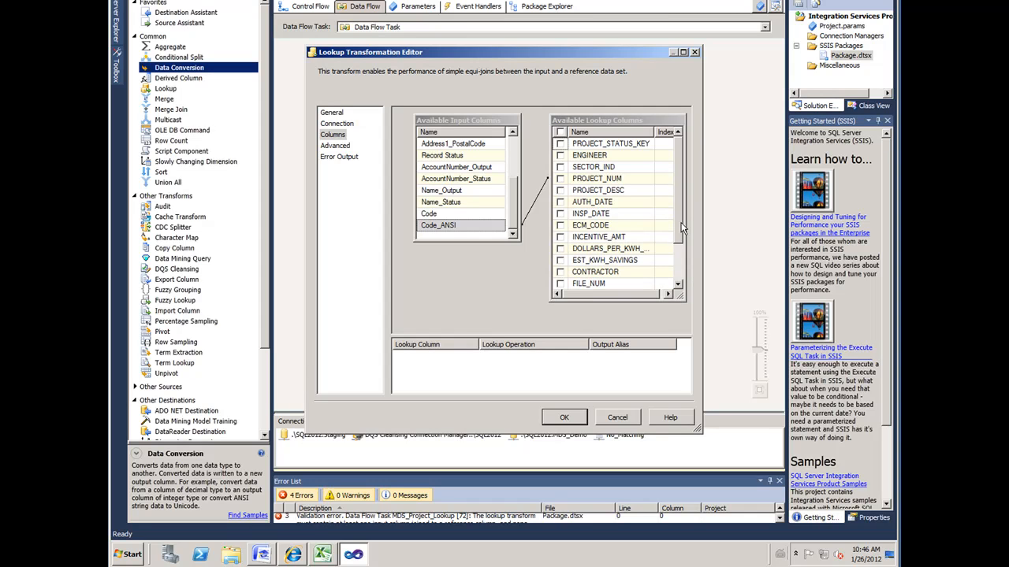
{"action": "left_click", "coordinate": [561, 260]}
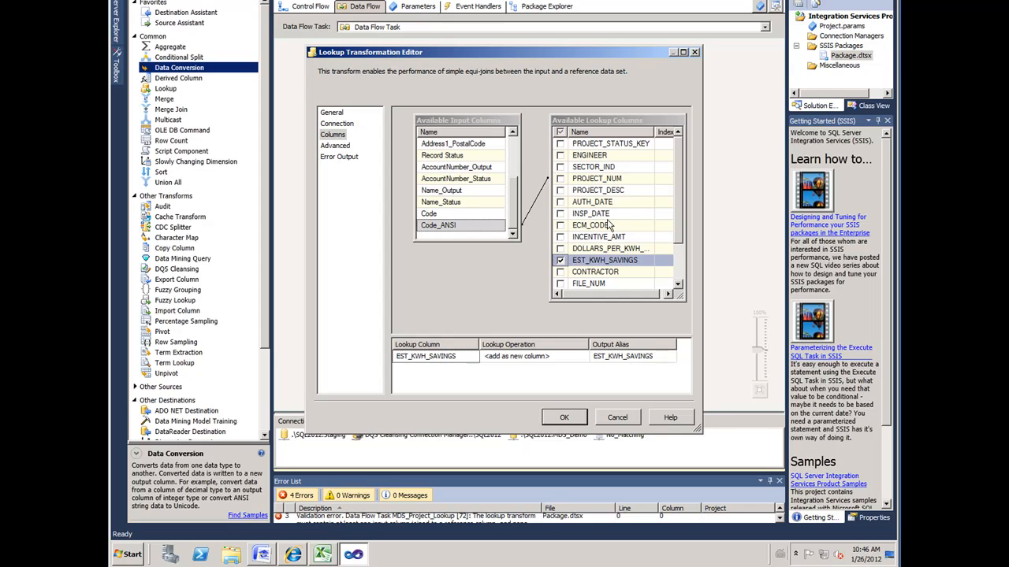
{"action": "left_click", "coordinate": [560, 236]}
{"action": "scroll", "coordinate": [680, 236], "scroll_direction": "down", "scroll_amount": 2}
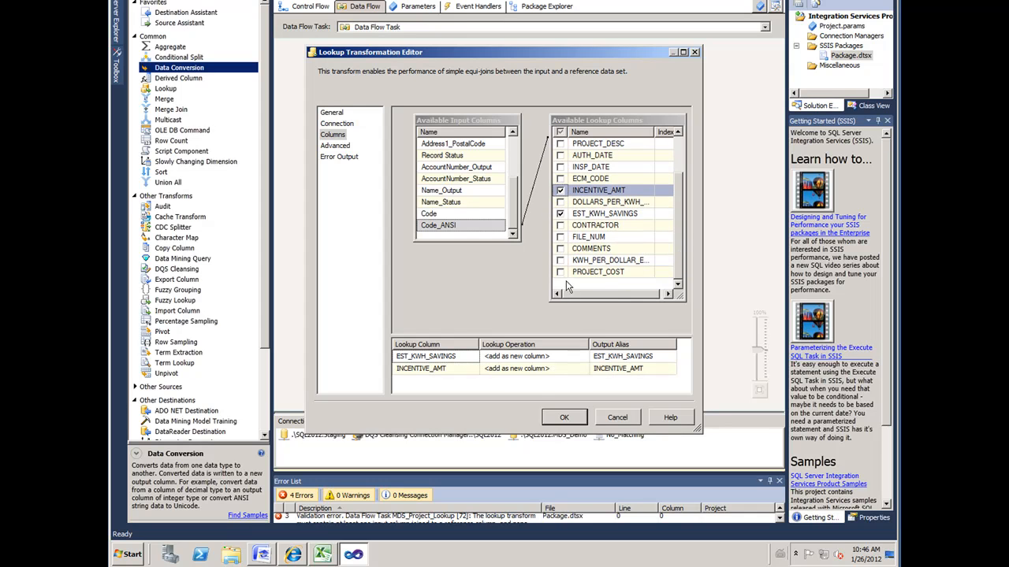
{"action": "left_click", "coordinate": [560, 272]}
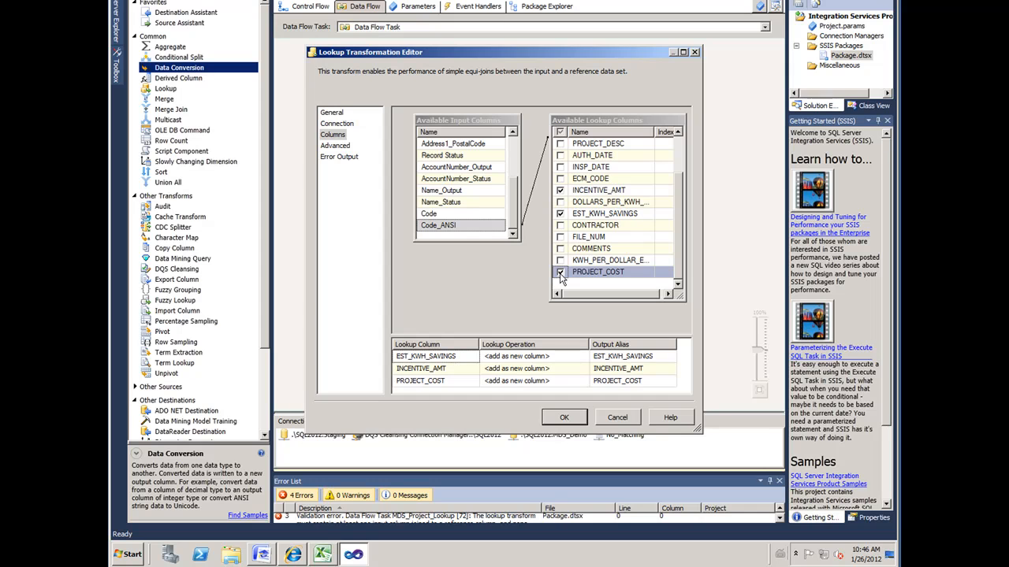
{"action": "left_click", "coordinate": [567, 418]}
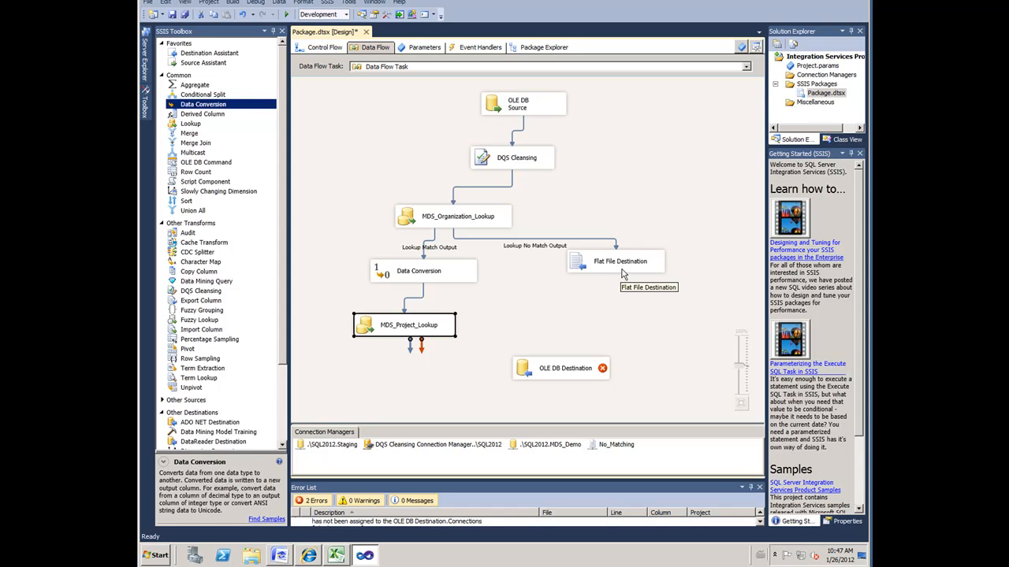
Connect the Lookup Match Output of MDS_Project_Lookup to the OLE DB Destination.
{"action": "left_click_drag", "start_coordinate": [410, 345], "coordinate": [565, 363]}
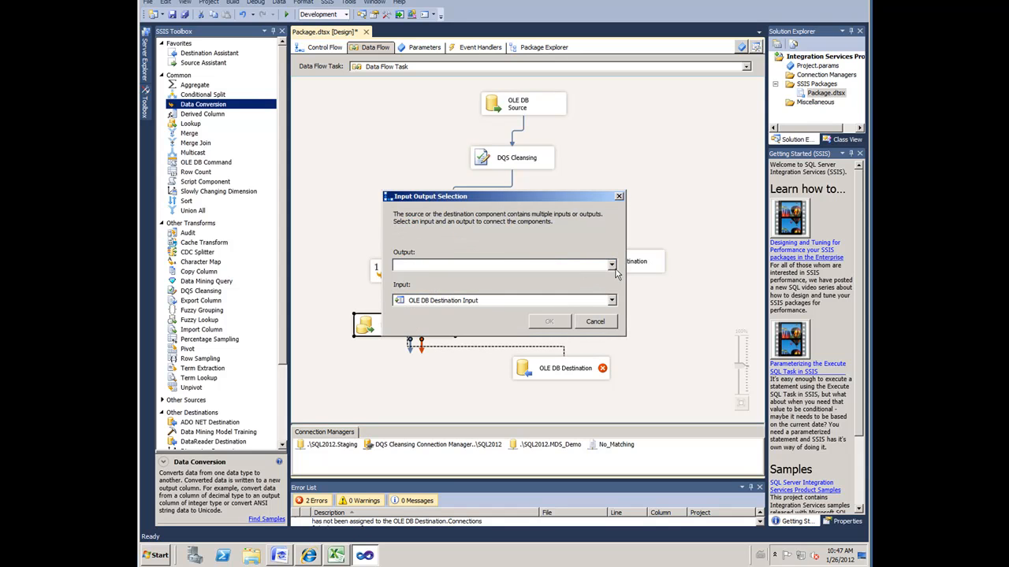
{"action": "left_click", "coordinate": [612, 266]}
{"action": "left_click", "coordinate": [475, 278]}
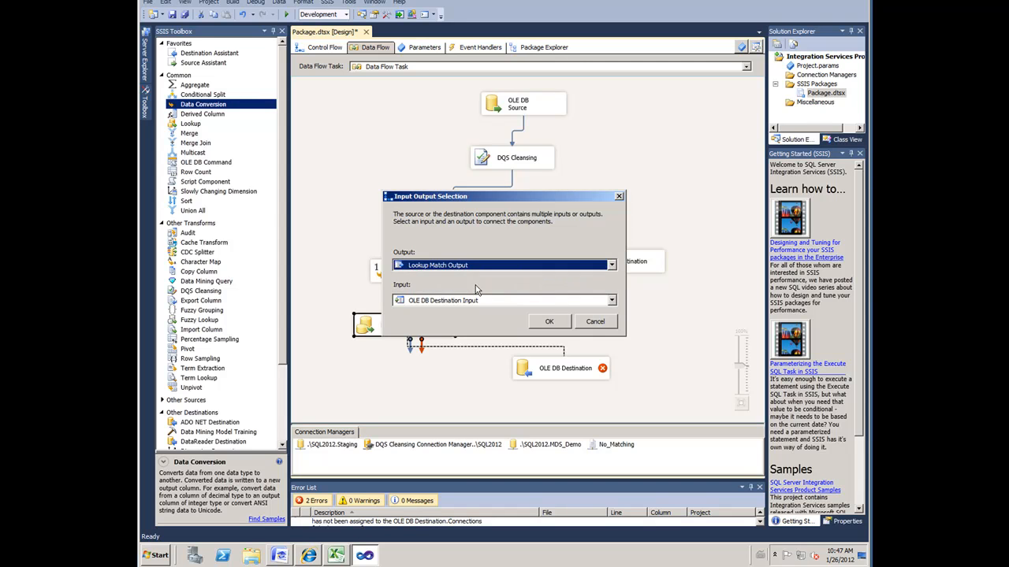
{"action": "left_click", "coordinate": [555, 324]}
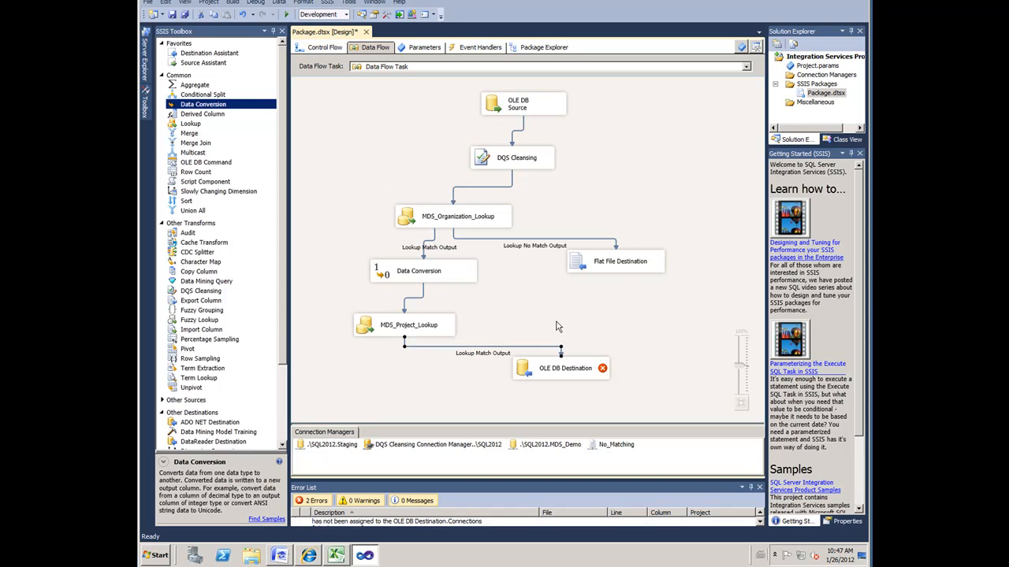
Set the OLE DB Destination's connection manager to .\SQL2012.Staging.
{"action": "double_click", "coordinate": [577, 376]}
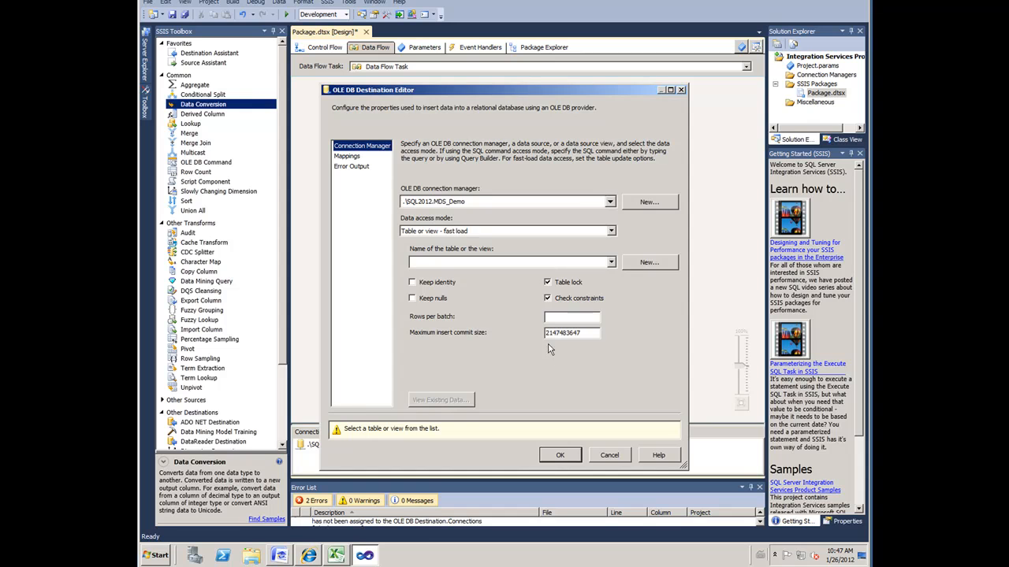
{"action": "left_click", "coordinate": [610, 206]}
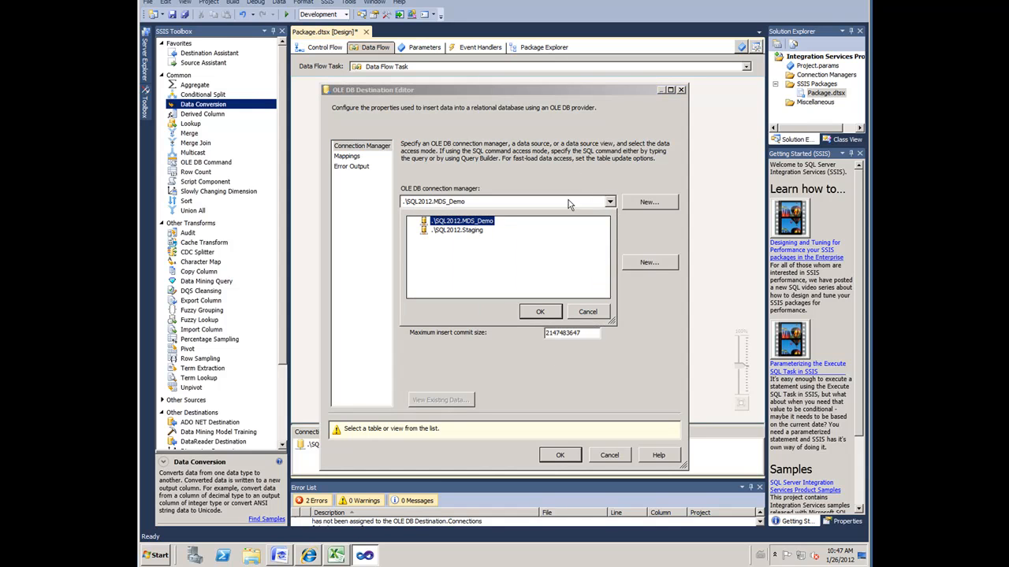
{"action": "left_click", "coordinate": [471, 231]}
{"action": "left_click", "coordinate": [540, 314]}
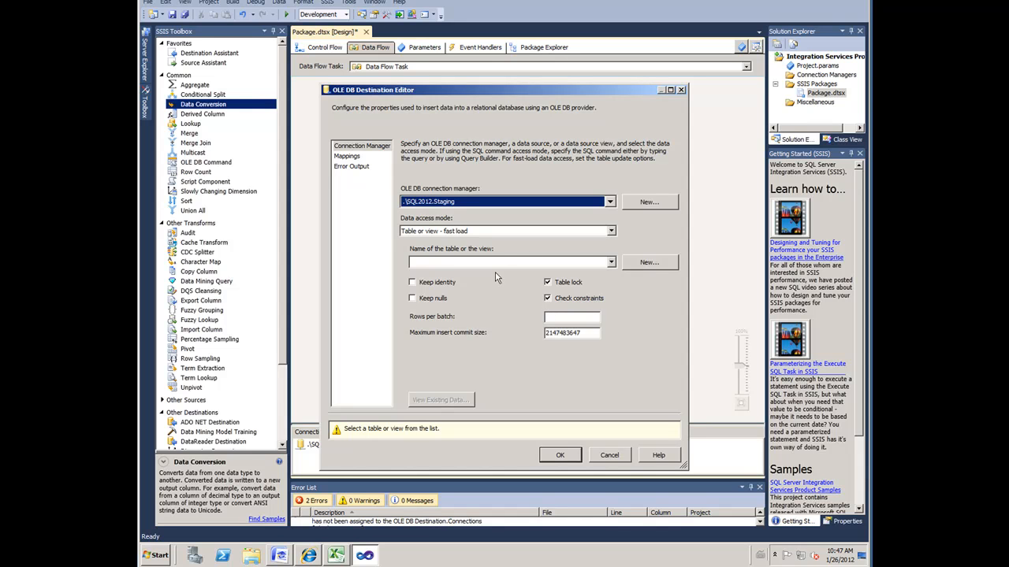
Set the OLE DB Destination's target table to [dbo].[SSIS_AccountInfo] and open its column mappings.
{"action": "left_click", "coordinate": [611, 262]}
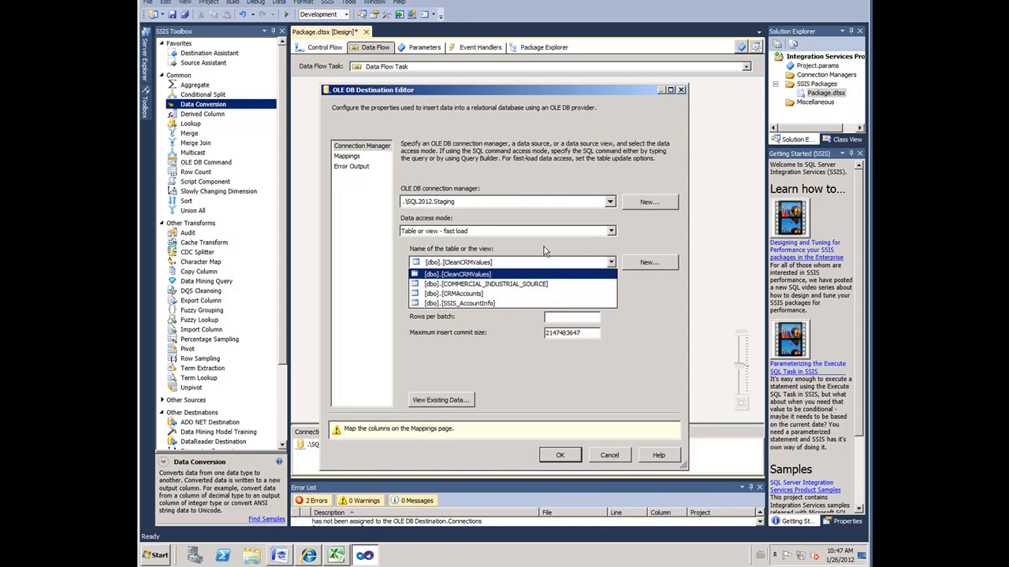
{"action": "left_click", "coordinate": [506, 306]}
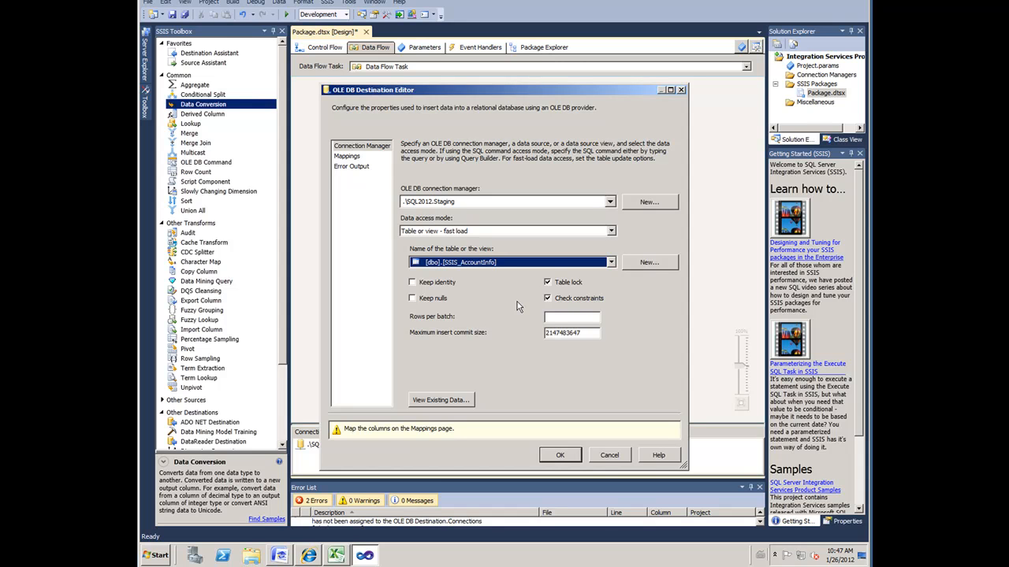
{"action": "left_click", "coordinate": [346, 157]}
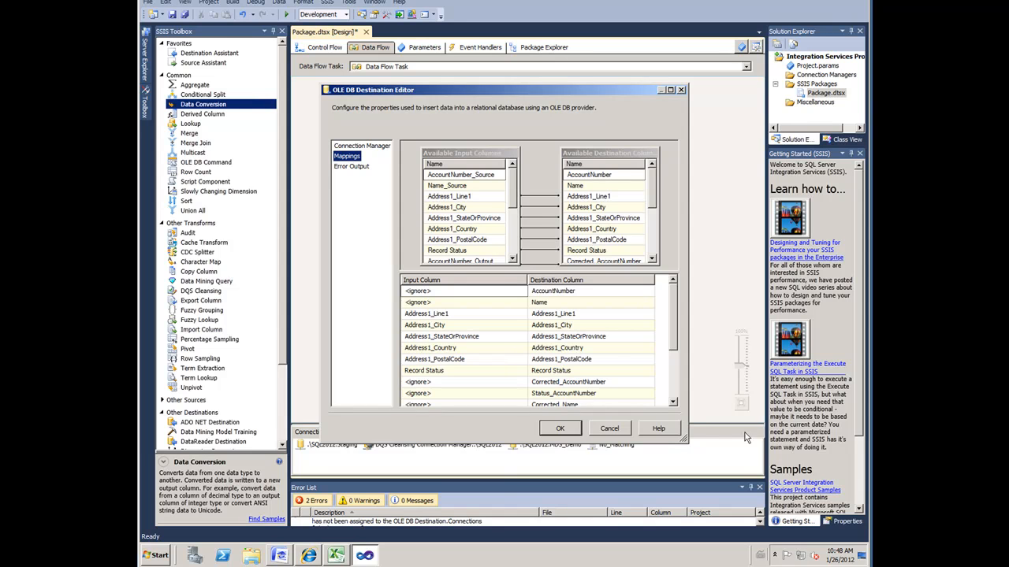
Map AccountNumber_Output to AccountNumber and Name_Output to Name, and apply the OLE DB Destination settings.
{"action": "left_click_drag", "start_coordinate": [686, 441], "coordinate": [733, 489]}
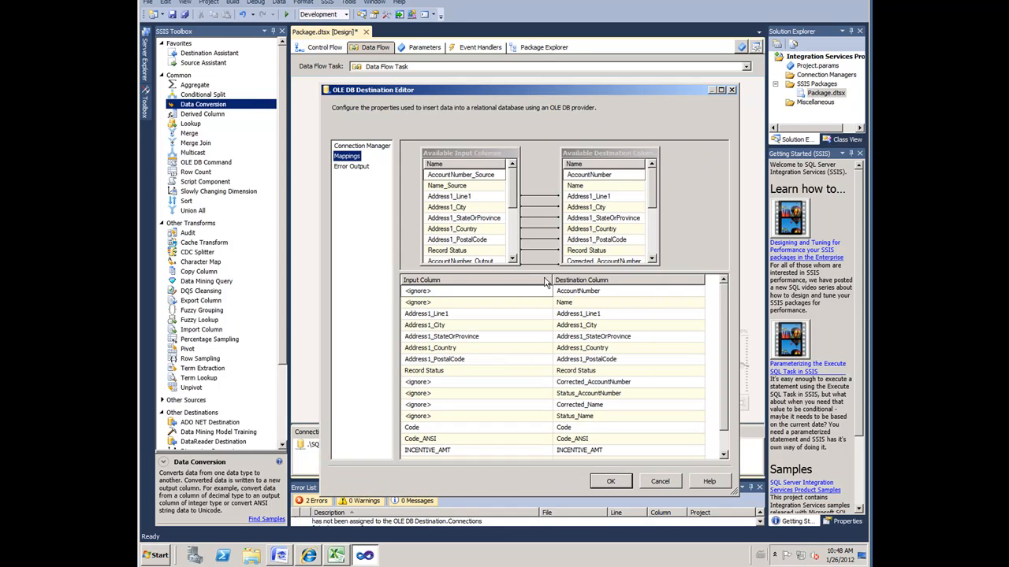
{"action": "left_click_drag", "start_coordinate": [544, 273], "coordinate": [544, 347]}
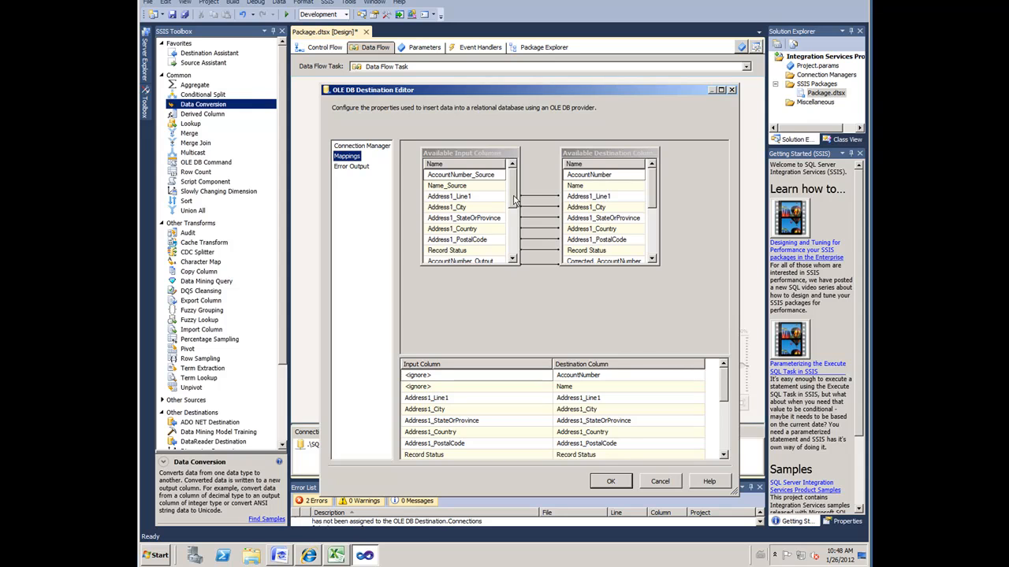
{"action": "left_click_drag", "start_coordinate": [513, 201], "coordinate": [514, 228]}
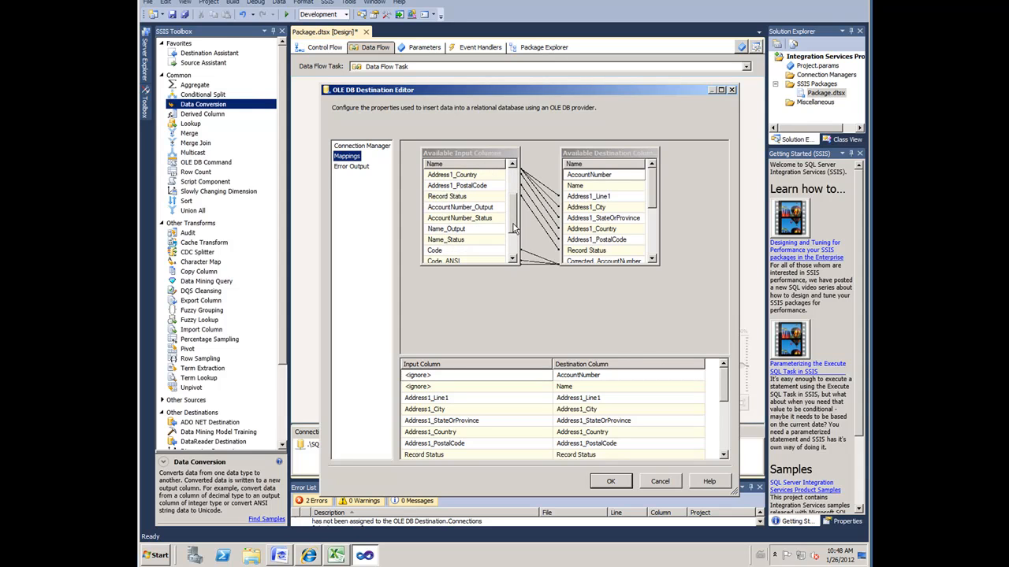
{"action": "left_click", "coordinate": [498, 210]}
{"action": "left_click_drag", "start_coordinate": [498, 210], "coordinate": [588, 180]}
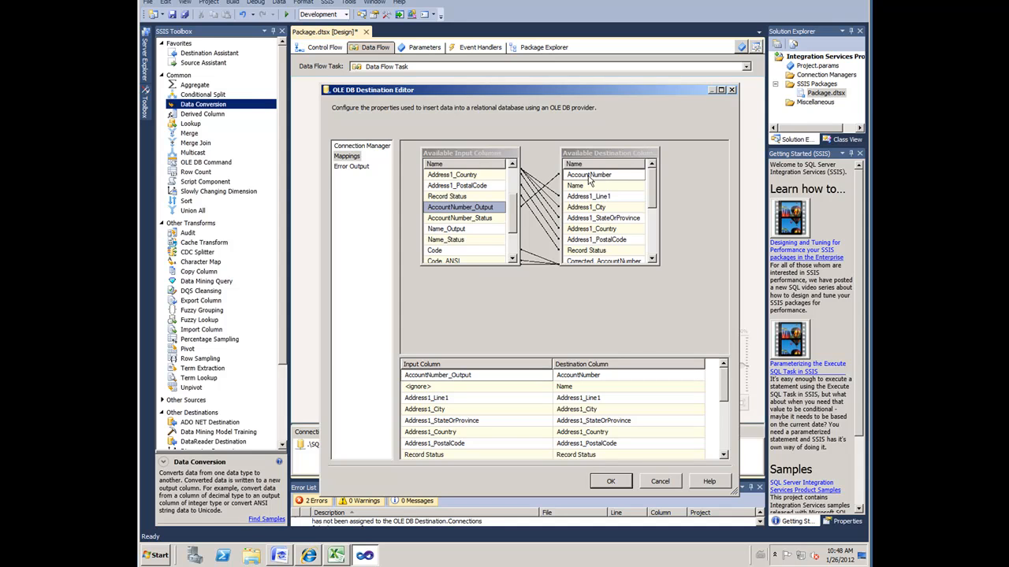
{"action": "left_click", "coordinate": [485, 231]}
{"action": "left_click_drag", "start_coordinate": [487, 234], "coordinate": [593, 187]}
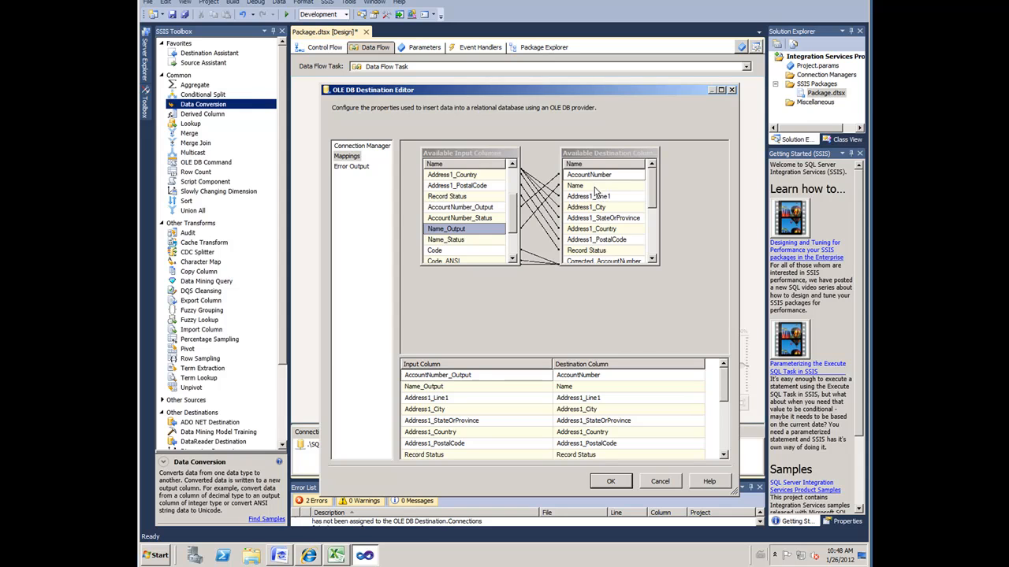
{"action": "left_click_drag", "start_coordinate": [659, 262], "coordinate": [690, 285]}
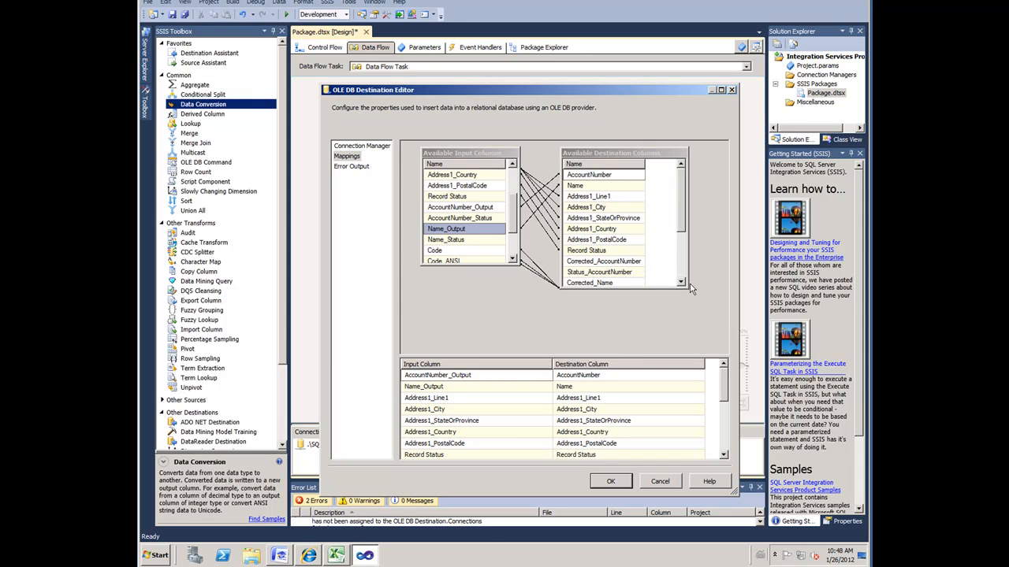
{"action": "left_click", "coordinate": [612, 481]}
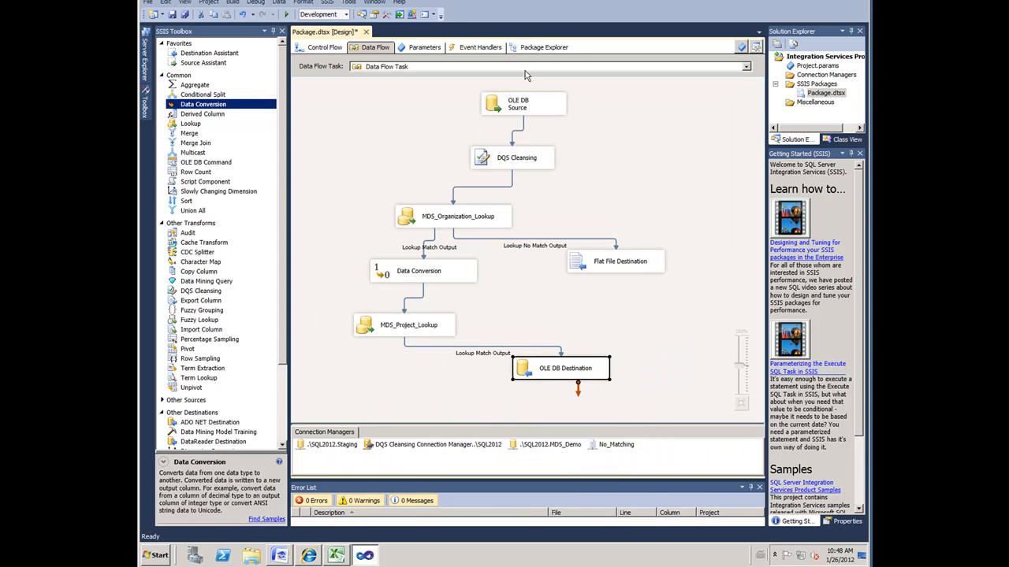
Run the package in the debugger and stop debugging once execution has finished.
{"action": "left_click", "coordinate": [634, 124]}
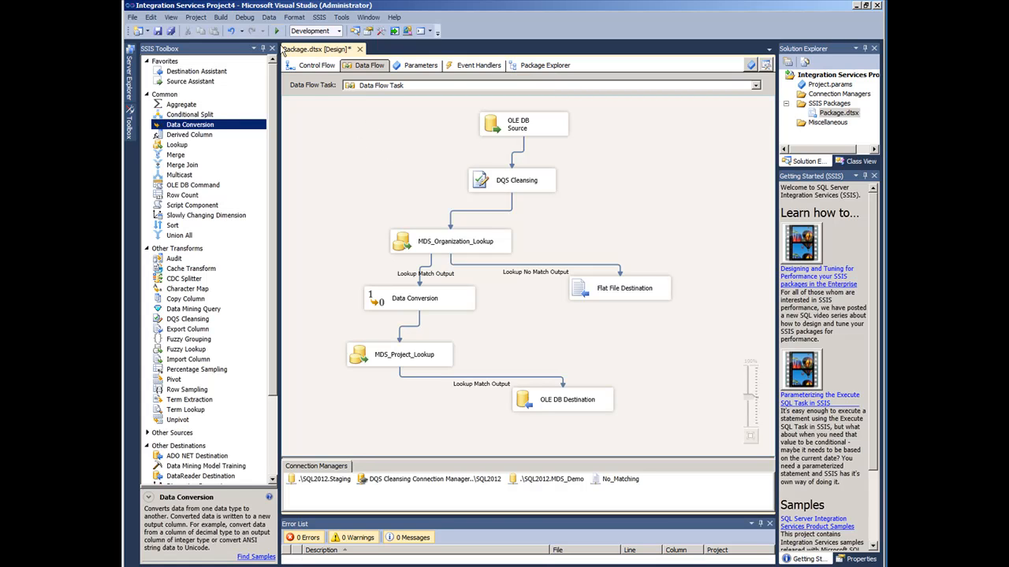
{"action": "left_click", "coordinate": [277, 31]}
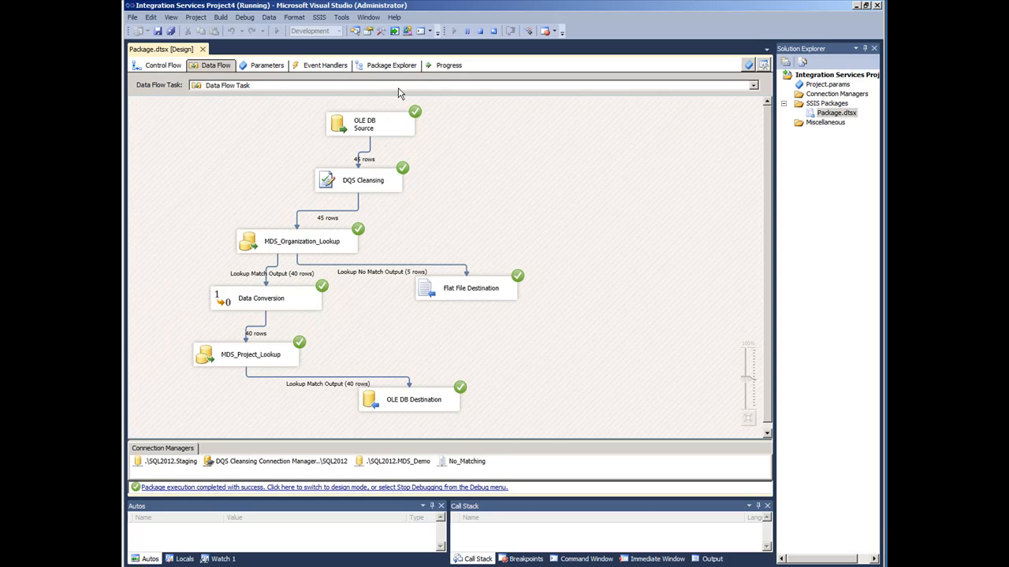
{"action": "left_click", "coordinate": [482, 33]}
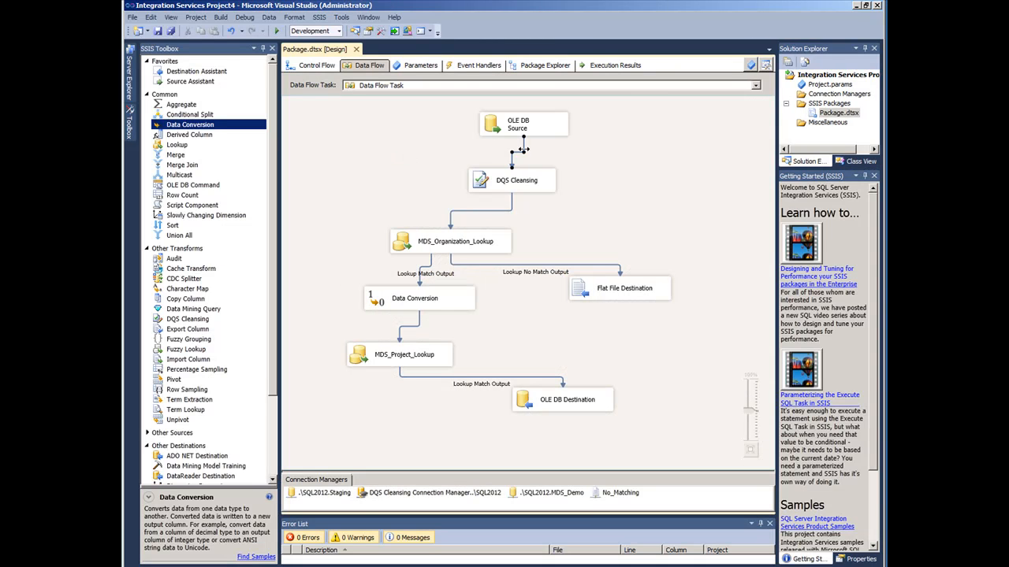
Enable a data viewer on the path from DQS Cleansing to MDS_Organization_Lookup.
{"action": "left_click", "coordinate": [495, 211]}
{"action": "right_click", "coordinate": [497, 213]}
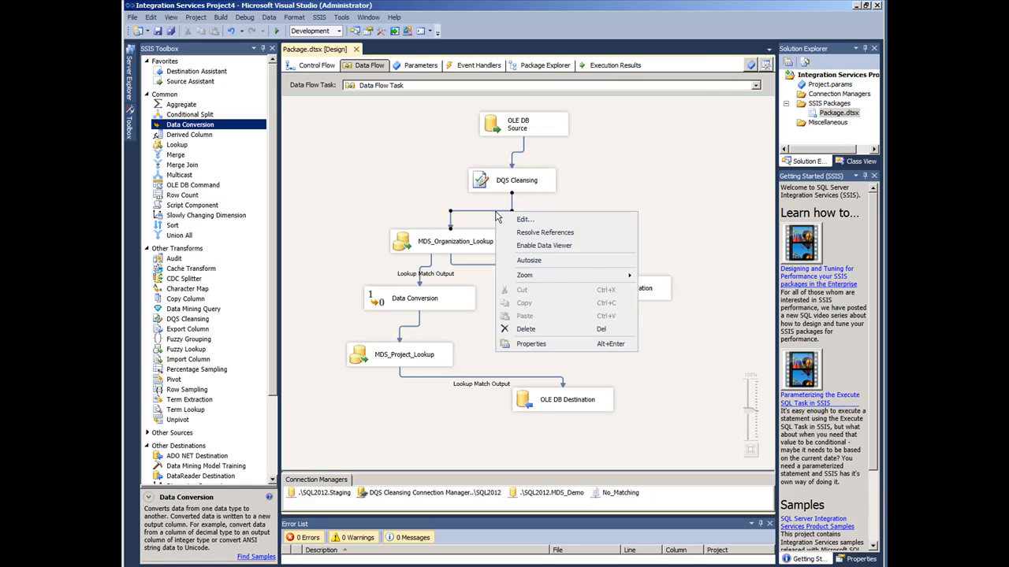
{"action": "left_click", "coordinate": [559, 247]}
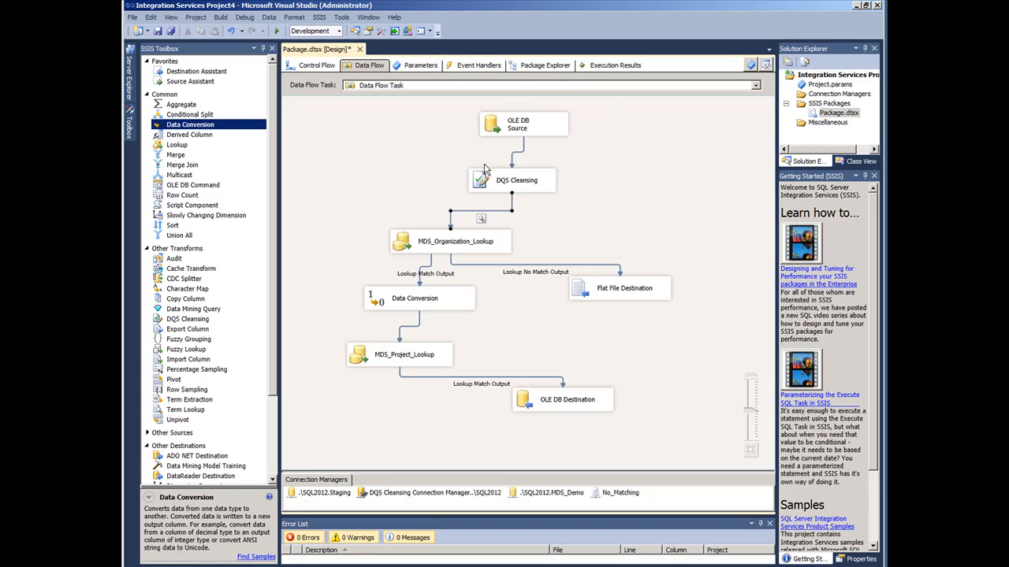
Run the package again with the data viewer active on the DQS Cleansing output path.
{"action": "left_click", "coordinate": [277, 32]}
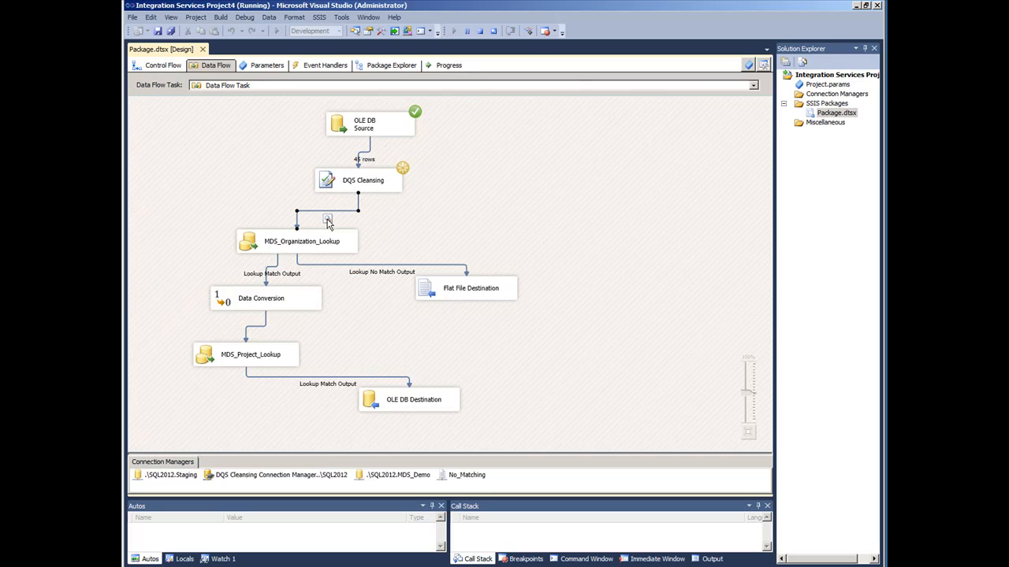
{"action": "double_click", "coordinate": [328, 221]}
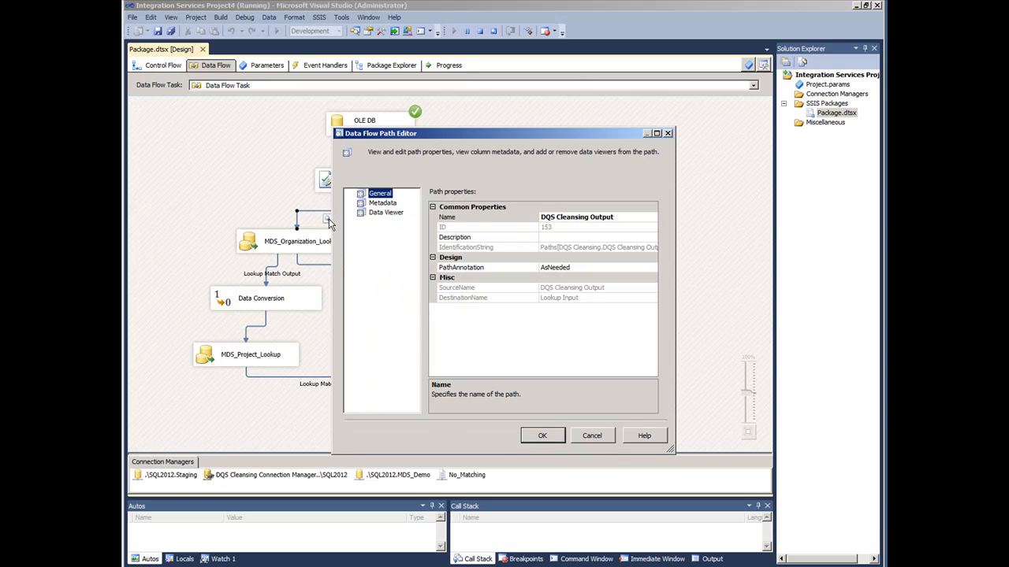
{"action": "left_click", "coordinate": [668, 133]}
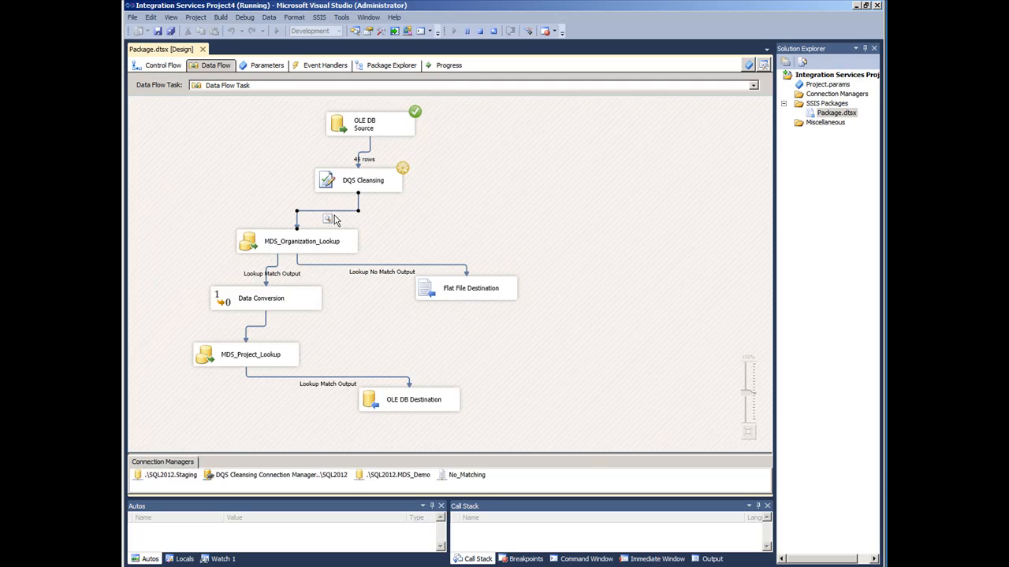
Review the rows in the DQS Cleansing Output data viewer, and resume execution and close the viewer.
{"action": "left_click_drag", "start_coordinate": [359, 76], "coordinate": [513, 156]}
{"action": "left_click_drag", "start_coordinate": [604, 289], "coordinate": [755, 290]}
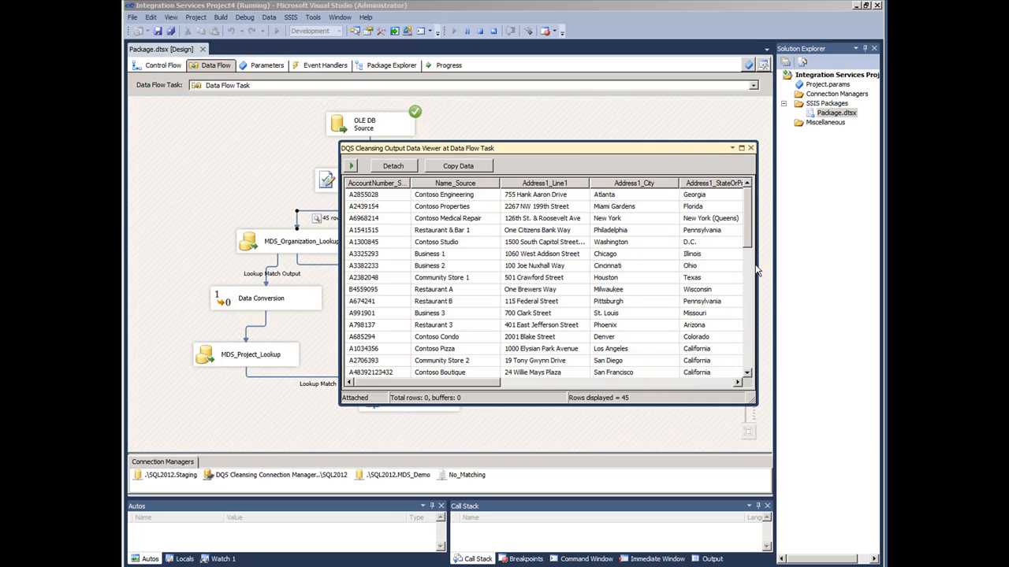
{"action": "left_click_drag", "start_coordinate": [748, 246], "coordinate": [747, 278]}
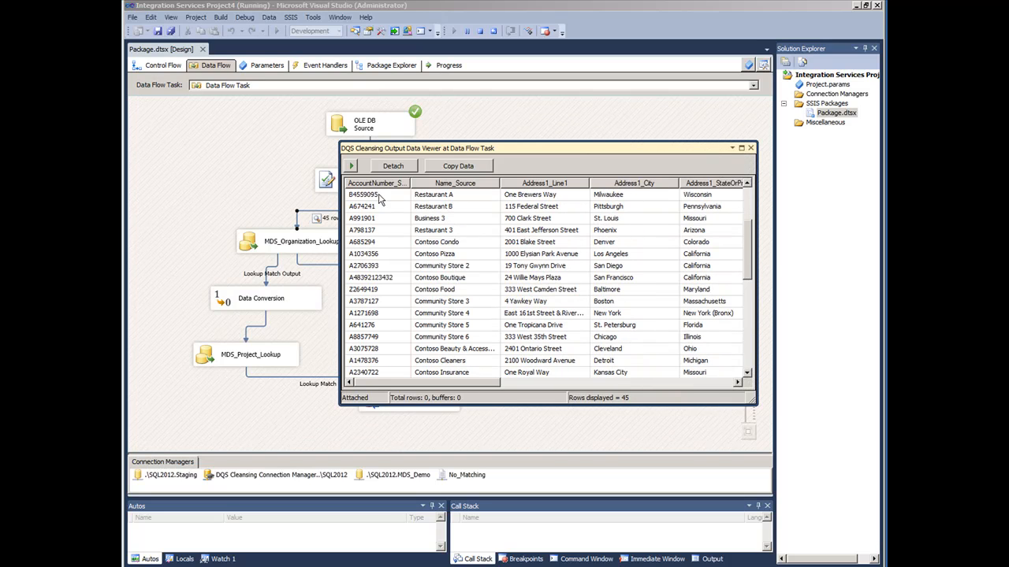
{"action": "left_click", "coordinate": [352, 165]}
{"action": "left_click", "coordinate": [750, 148]}
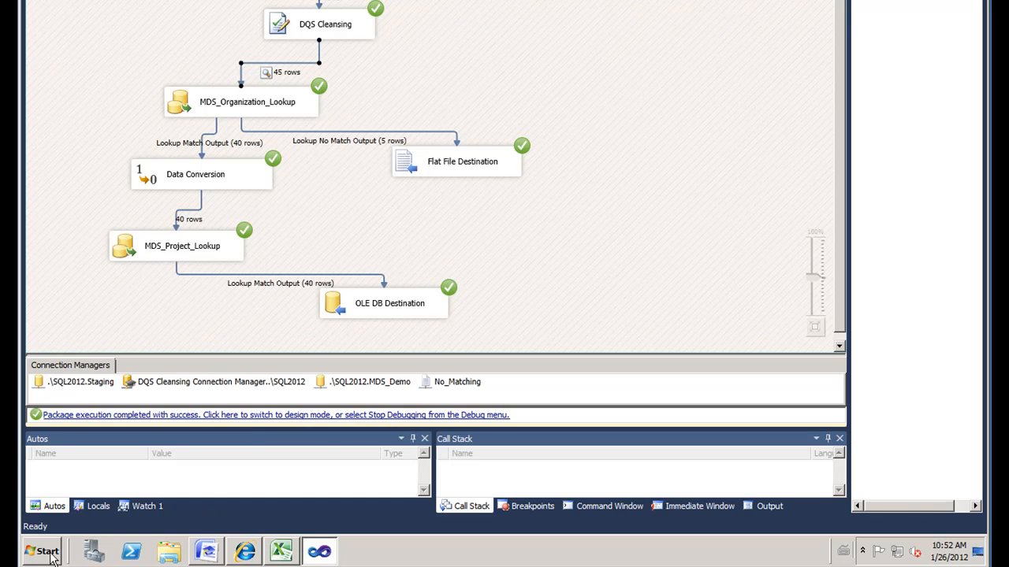
Open the NoMatching text file from the Temp folder on Local Disk (C:).
{"action": "left_click", "coordinate": [47, 554]}
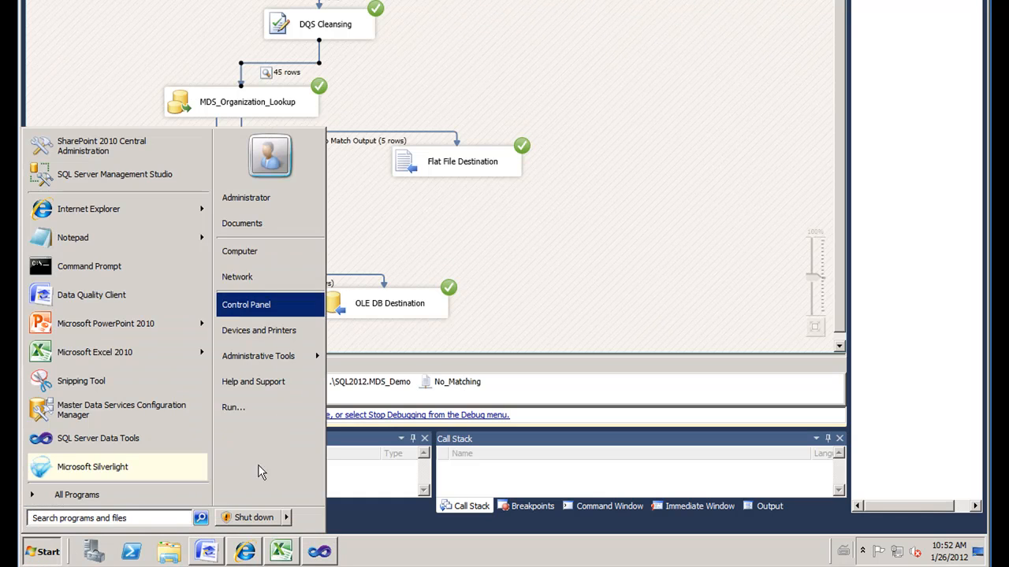
{"action": "left_click", "coordinate": [242, 263]}
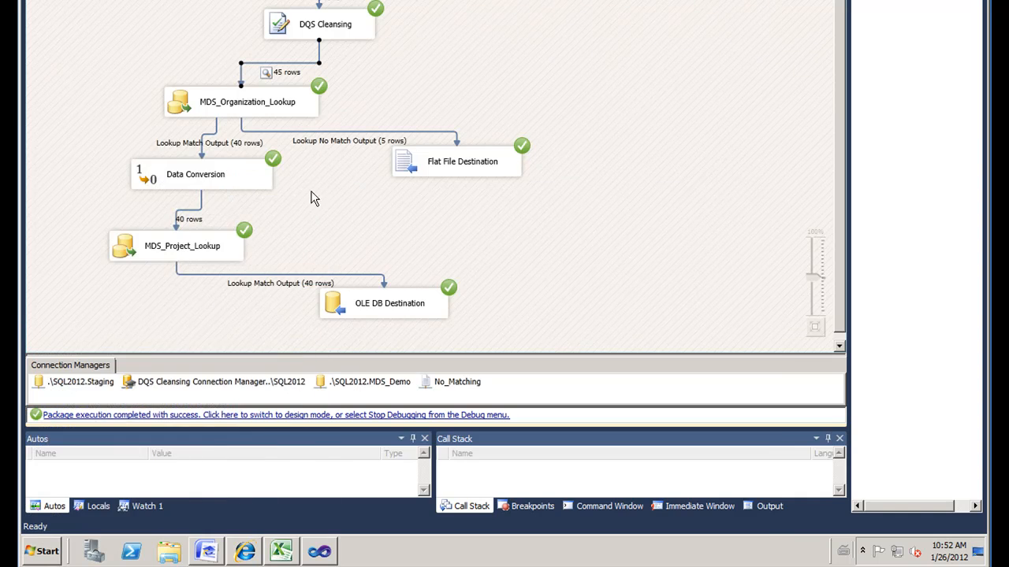
{"action": "double_click", "coordinate": [270, 59]}
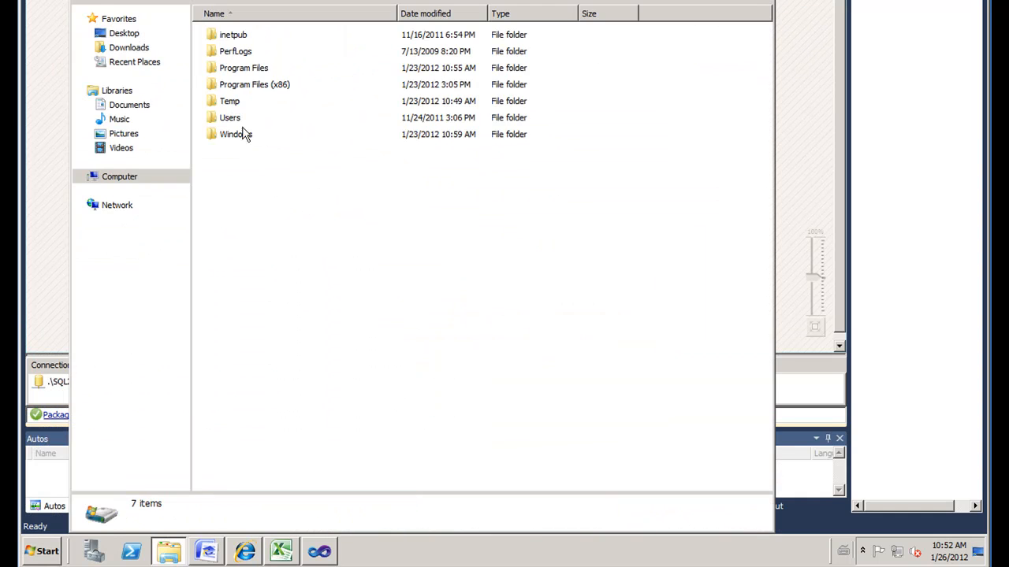
{"action": "double_click", "coordinate": [227, 105]}
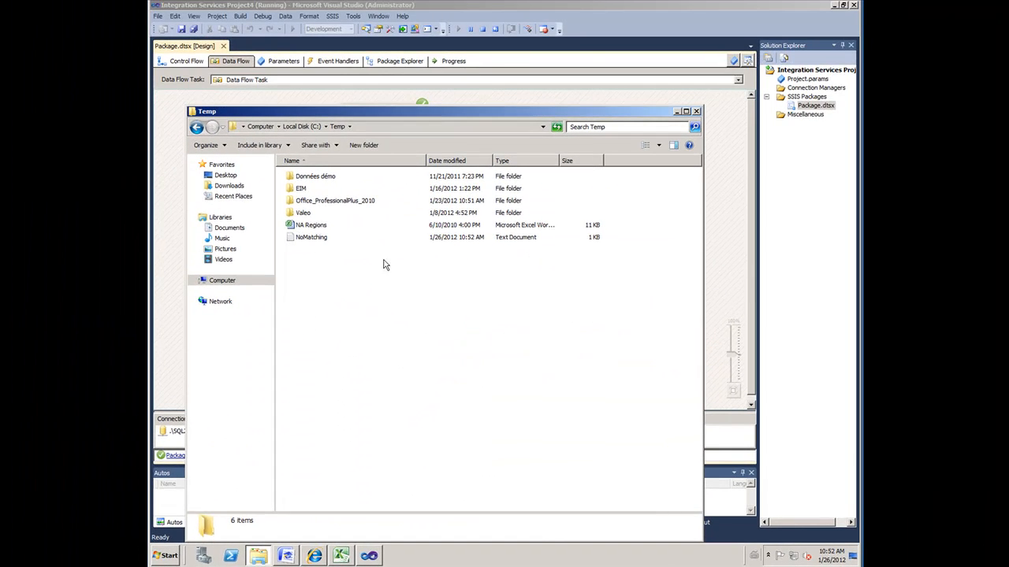
{"action": "left_click", "coordinate": [304, 218]}
{"action": "double_click", "coordinate": [316, 238]}
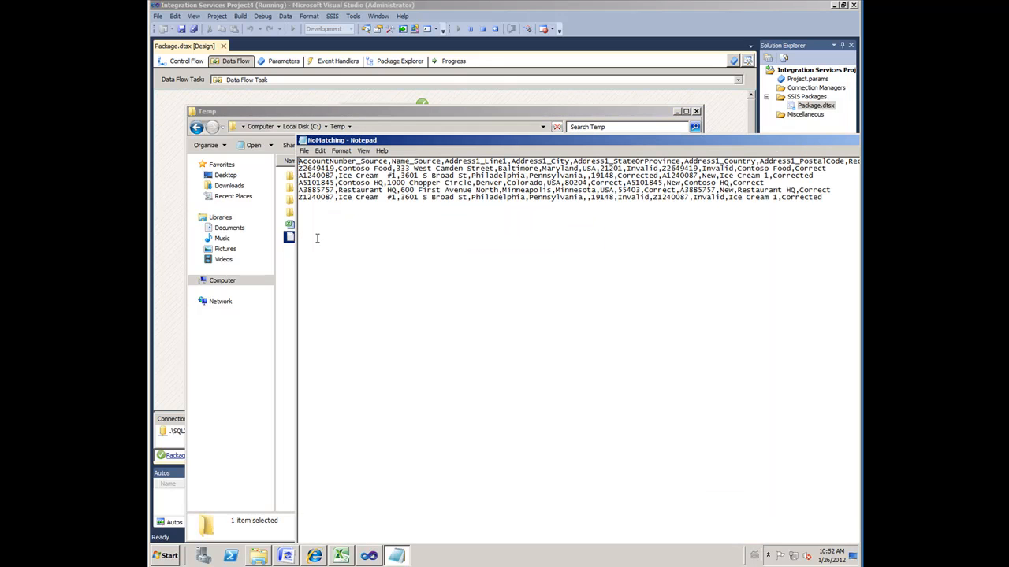
Examine the unmatched account records in the maximized NoMatching file and close it.
{"action": "double_click", "coordinate": [454, 142]}
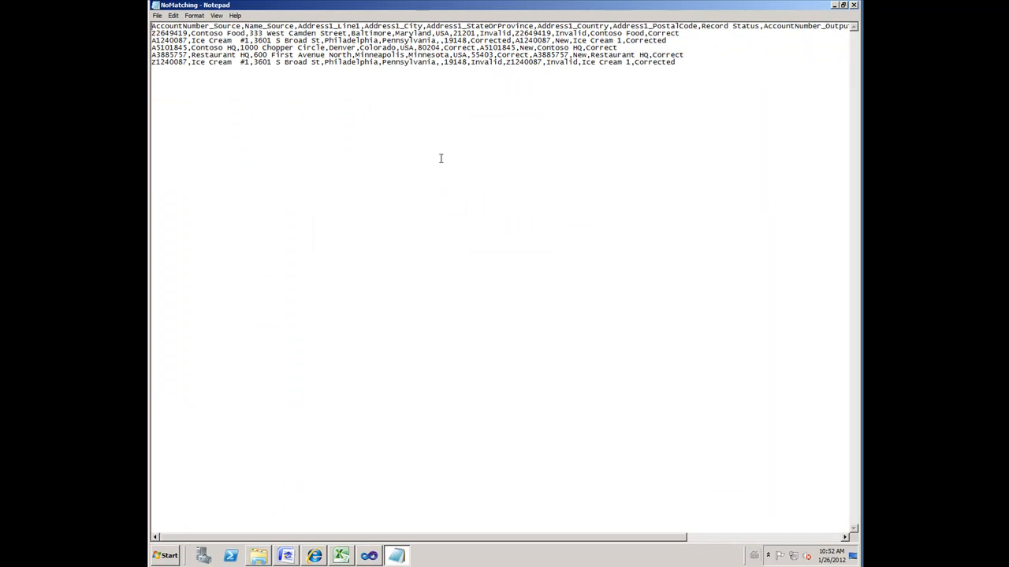
{"action": "left_click_drag", "start_coordinate": [699, 72], "coordinate": [394, 66]}
{"action": "left_click", "coordinate": [403, 96]}
{"action": "left_click", "coordinate": [854, 6]}
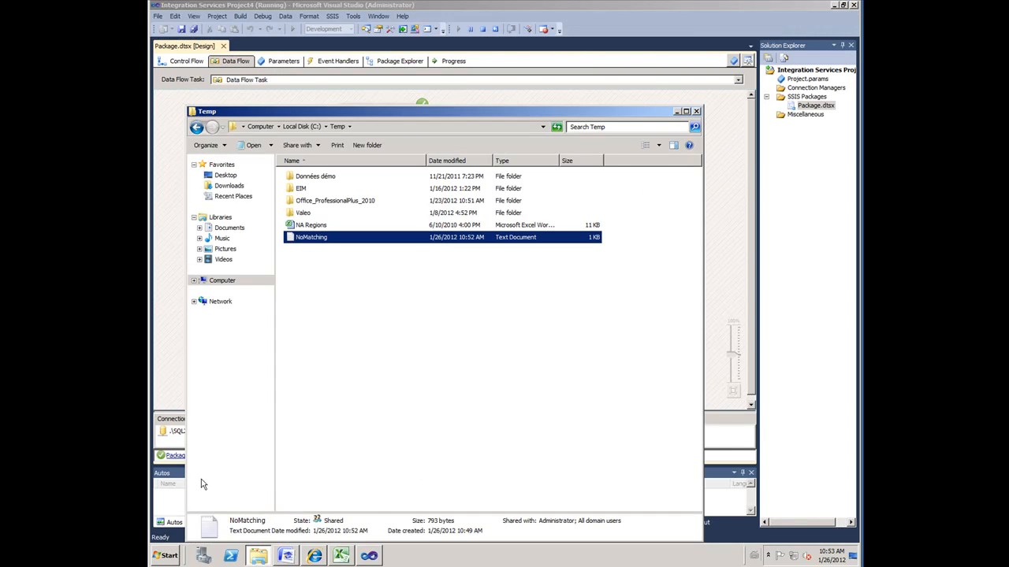
Switch to SQL Server Management Studio and select the dbo.SSIS_AccountInfo table in the Staging database.
{"action": "left_click", "coordinate": [173, 559]}
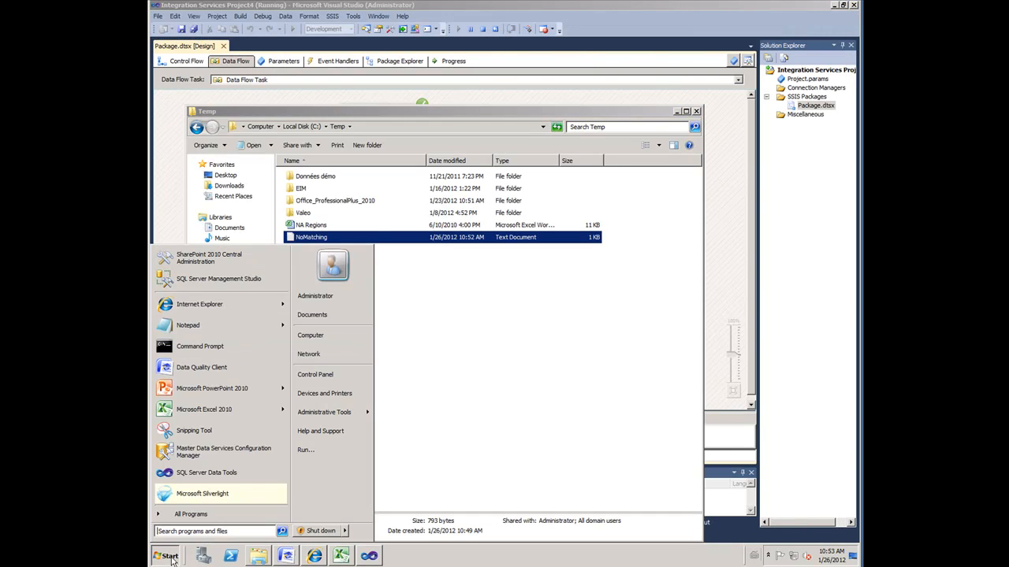
{"action": "left_click", "coordinate": [219, 279]}
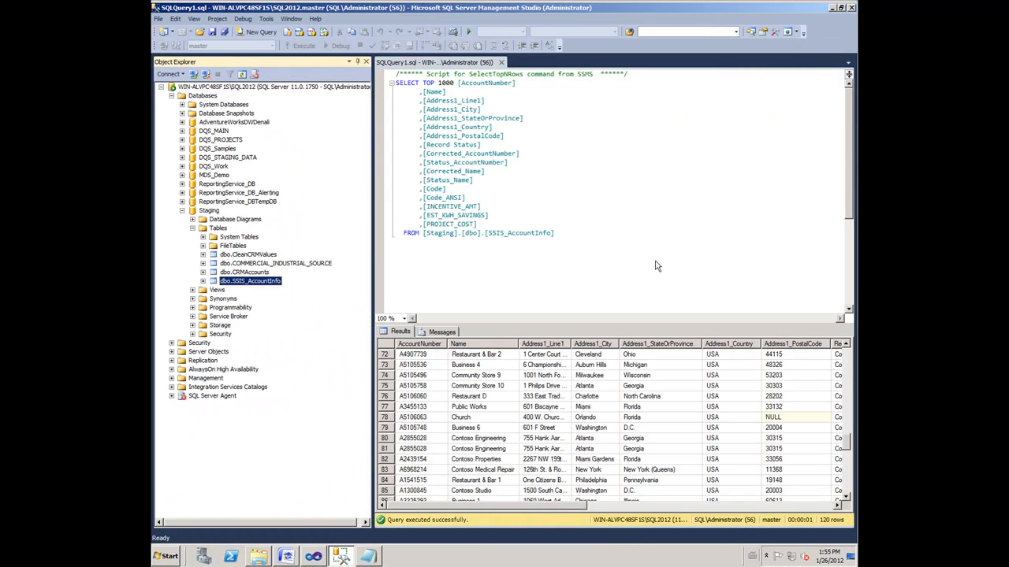
{"action": "left_click", "coordinate": [208, 213]}
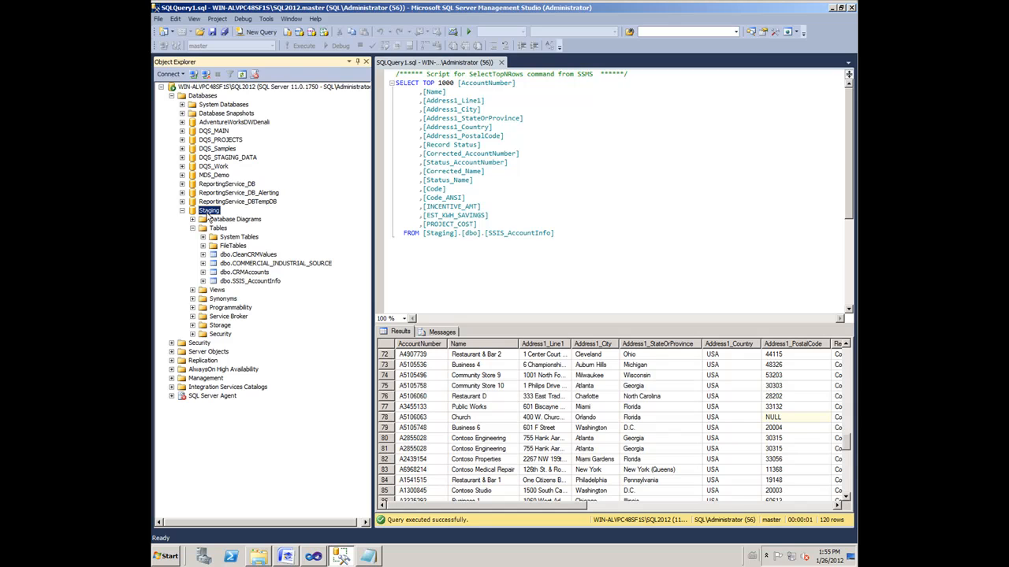
{"action": "left_click", "coordinate": [253, 283]}
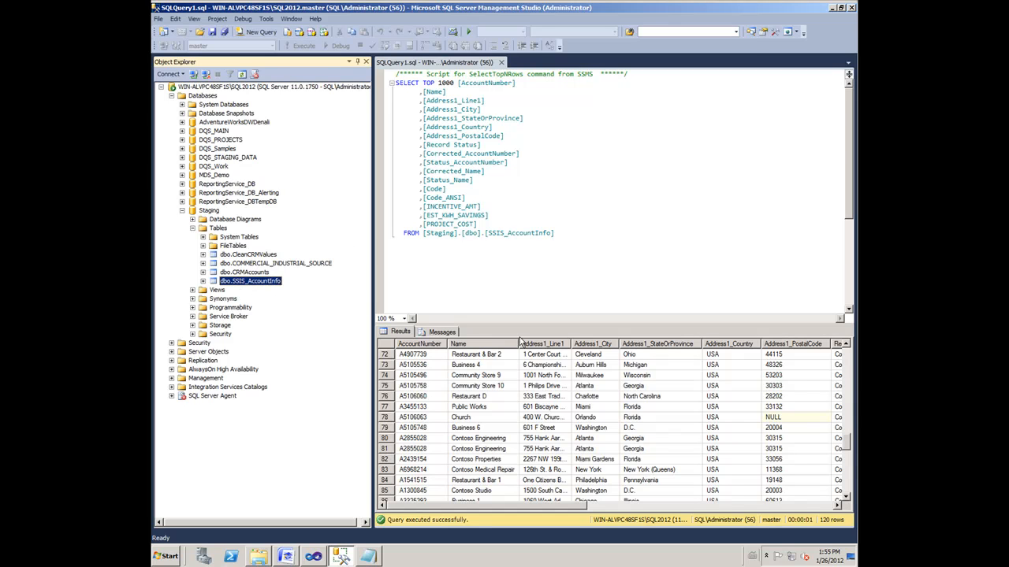